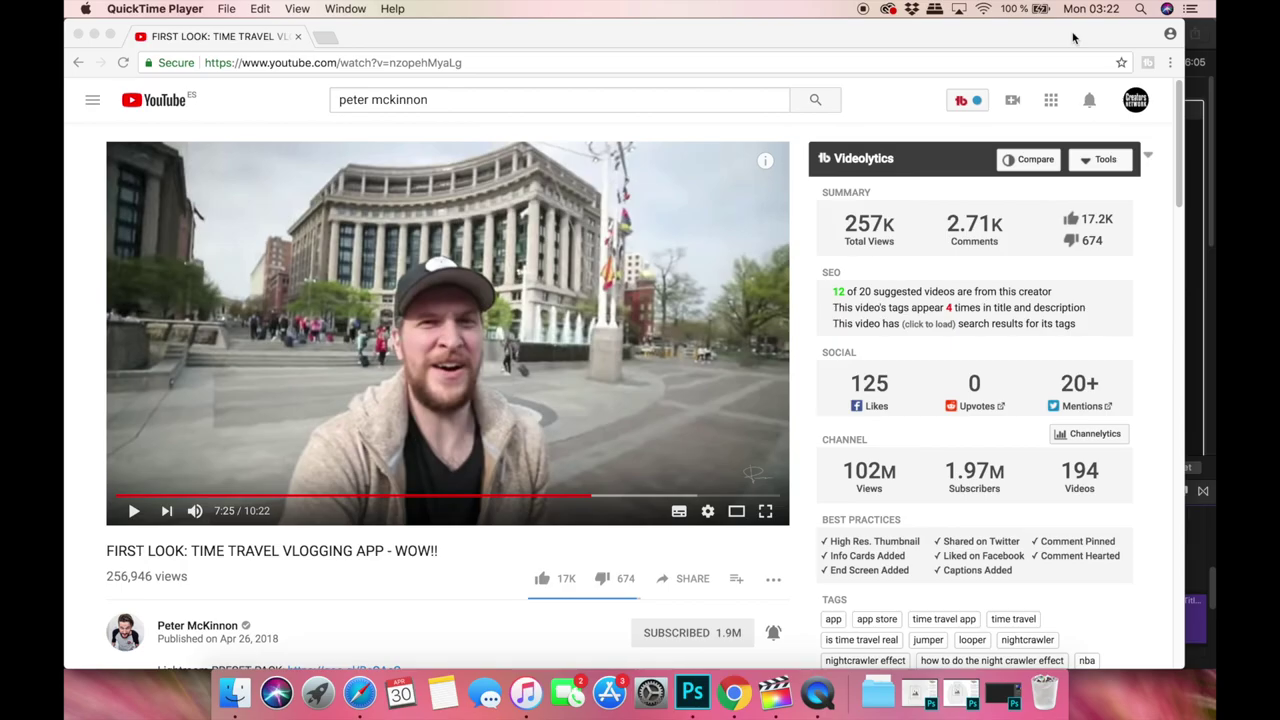
Play the time travel vlogging reference video in Chrome and leave it paused at 7:30.
{"action": "left_click", "coordinate": [133, 512]}
{"action": "left_click", "coordinate": [133, 512]}
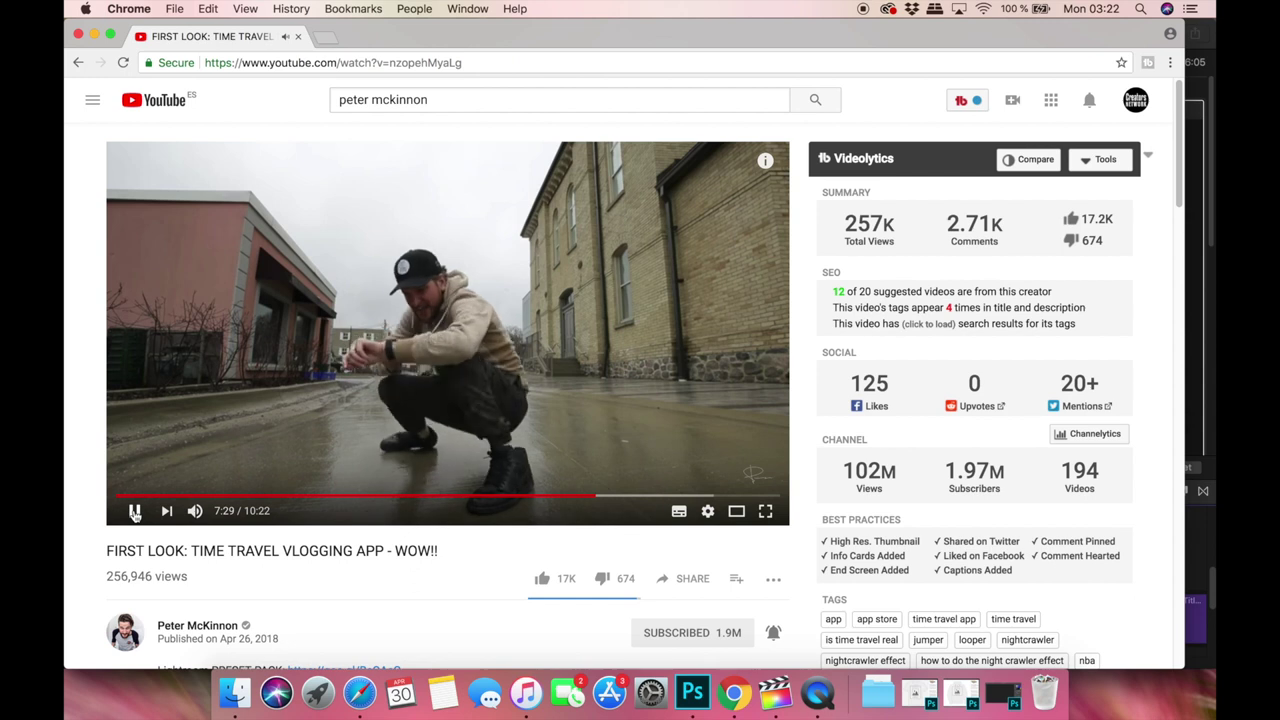
{"action": "left_click", "coordinate": [135, 512]}
{"action": "scroll", "coordinate": [1033, 465], "scroll_direction": "down", "scroll_amount": 2}
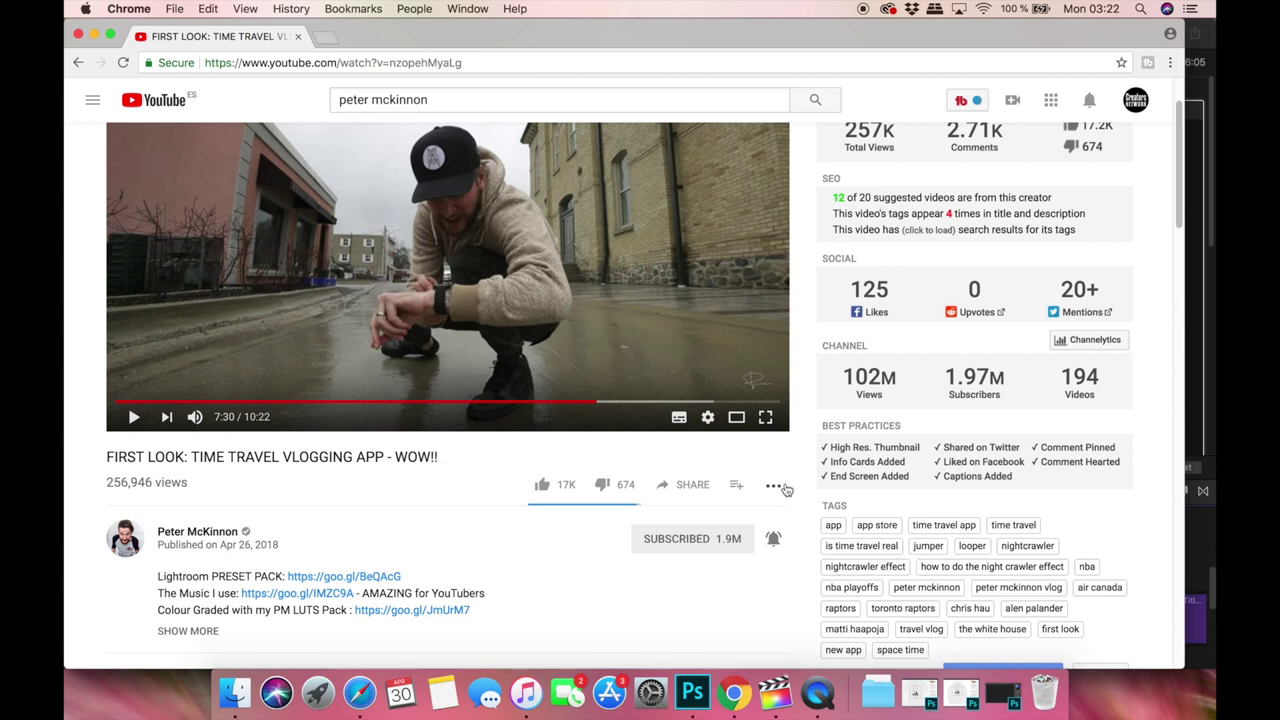
{"action": "scroll", "coordinate": [776, 512], "scroll_direction": "up", "scroll_amount": 2}
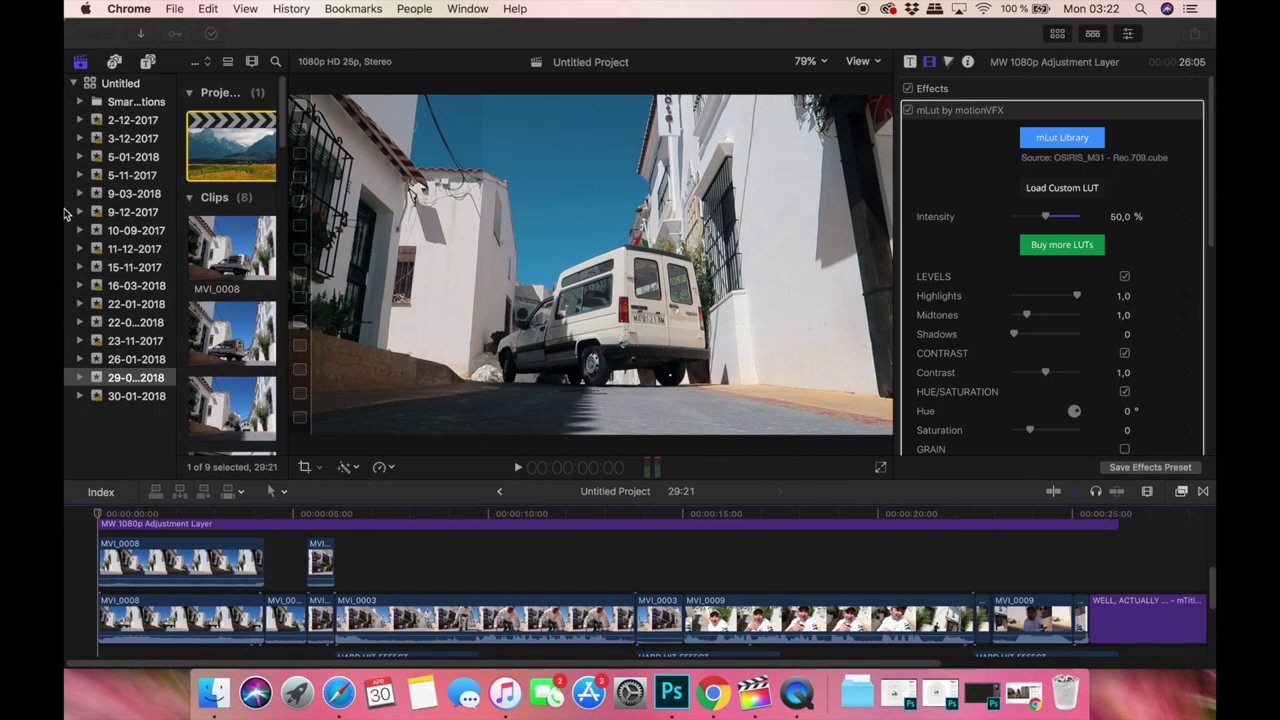
Switch to Final Cut Pro and create a new event dated 30-04-2018.
{"action": "left_click", "coordinate": [174, 9]}
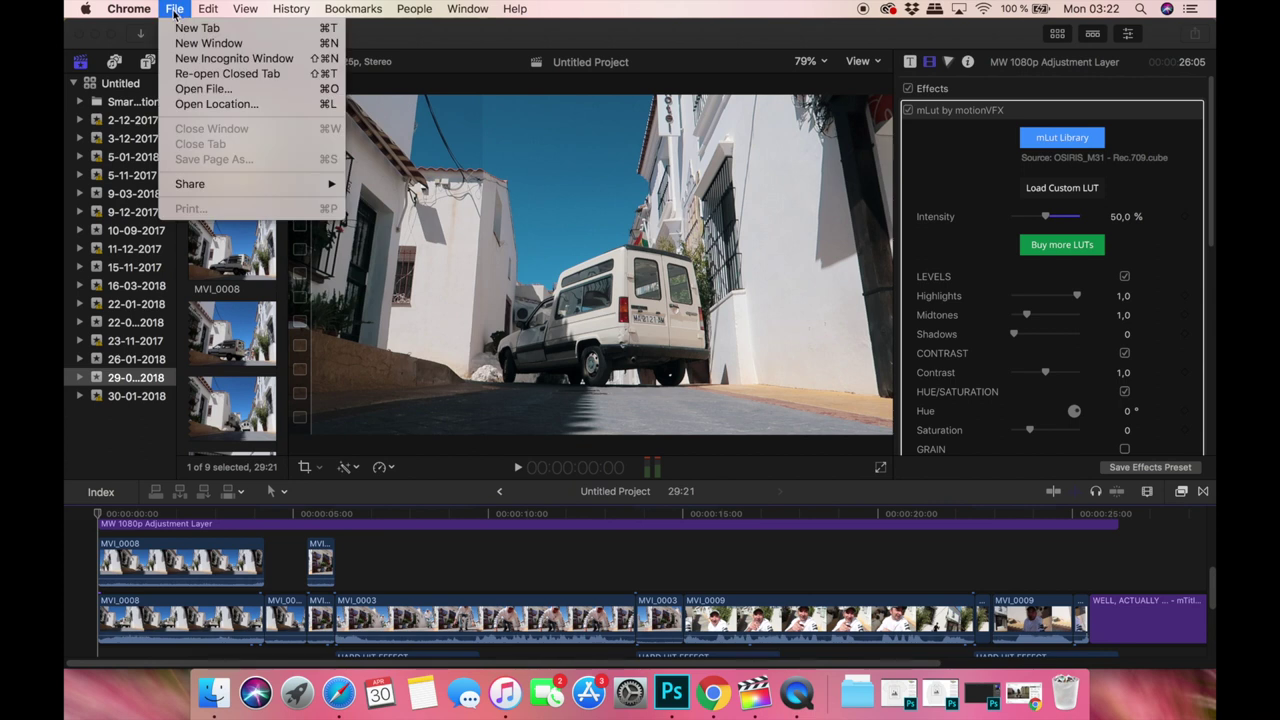
{"action": "left_click", "coordinate": [247, 34]}
{"action": "left_click", "coordinate": [272, 44]}
{"action": "left_click", "coordinate": [201, 9]}
{"action": "mouse_move", "coordinate": [214, 34]}
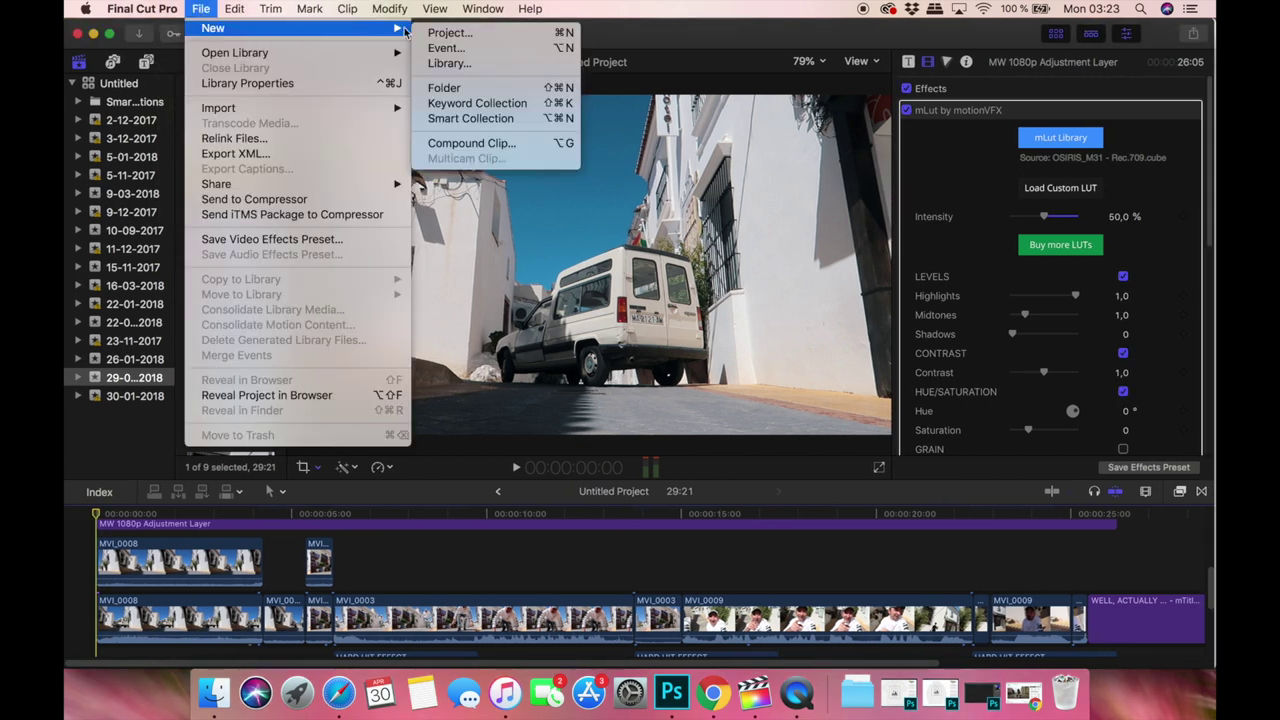
{"action": "left_click", "coordinate": [446, 50]}
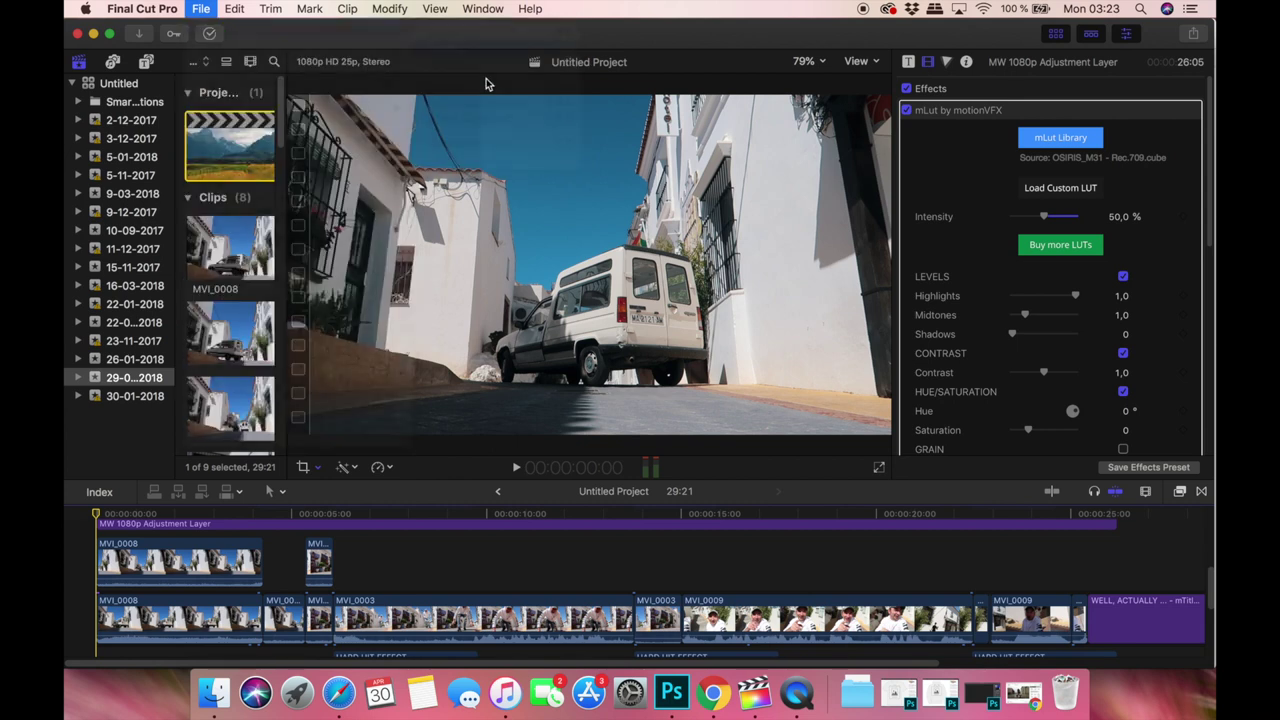
{"action": "left_click", "coordinate": [845, 146]}
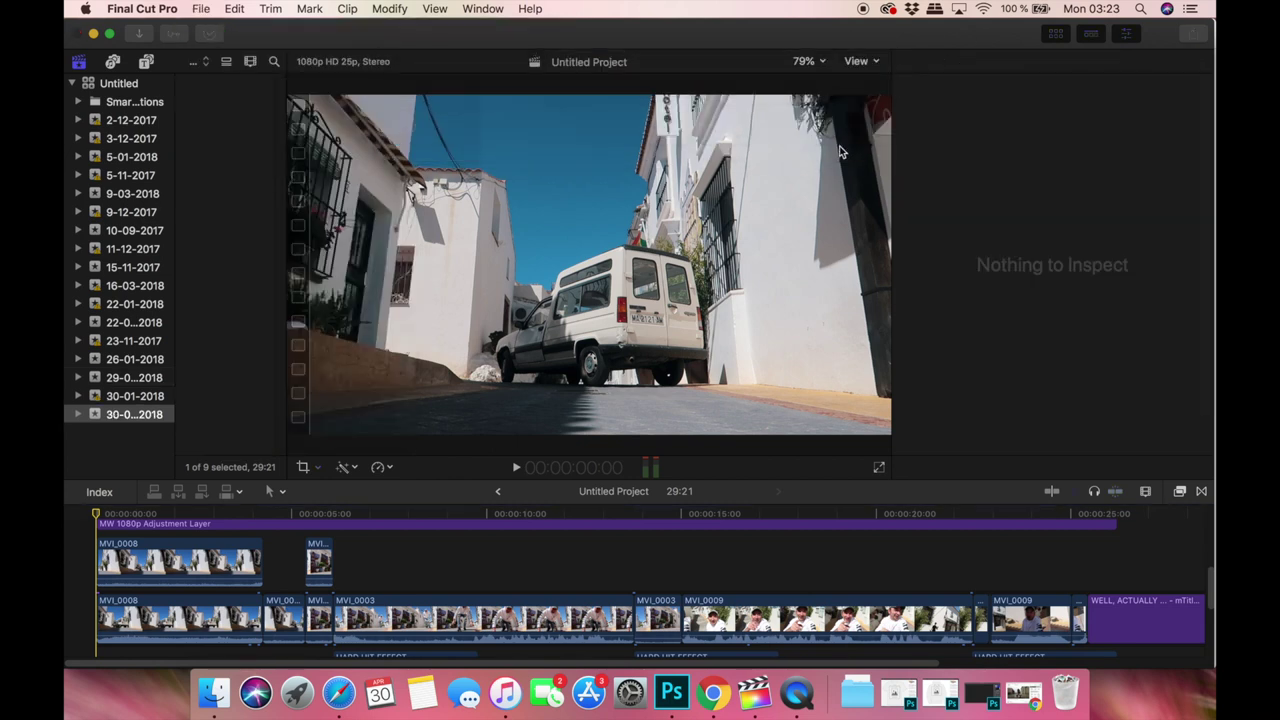
Create a new Untitled Project in the event, 1080p HD 25p with Stereo 48kHz audio.
{"action": "left_click", "coordinate": [203, 12]}
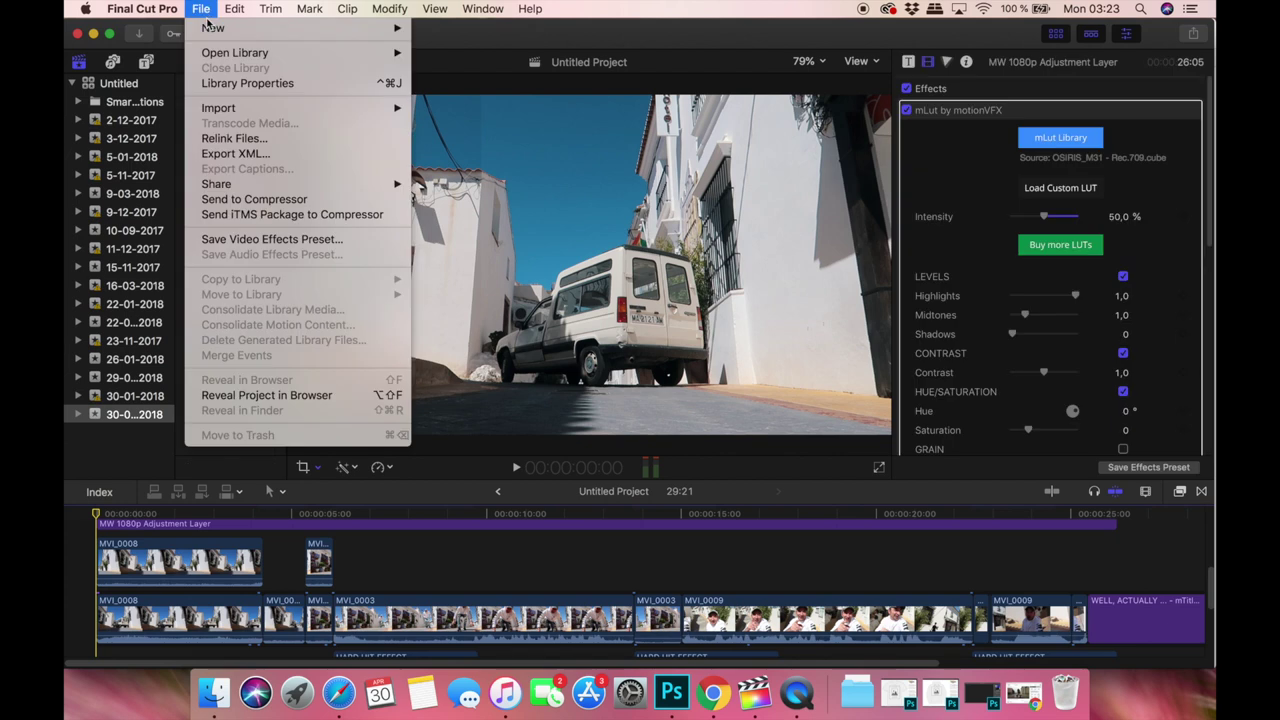
{"action": "mouse_move", "coordinate": [216, 30]}
{"action": "left_click", "coordinate": [450, 34]}
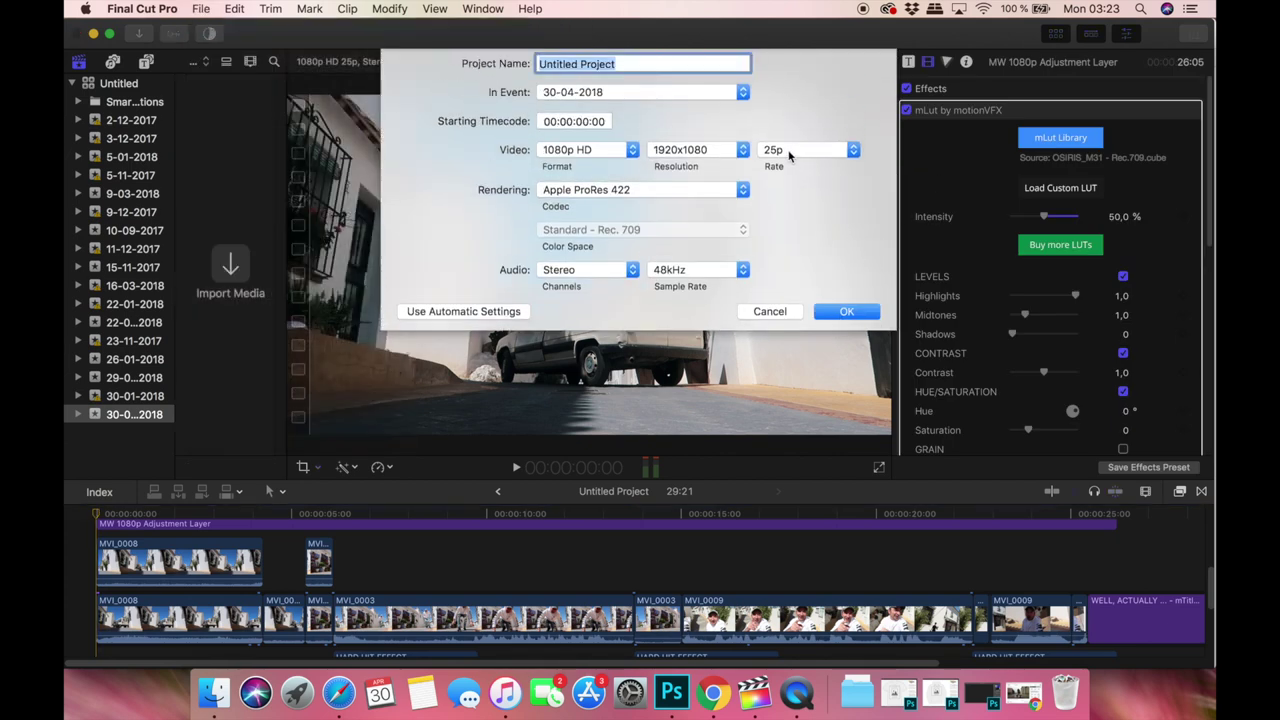
{"action": "left_click", "coordinate": [845, 312]}
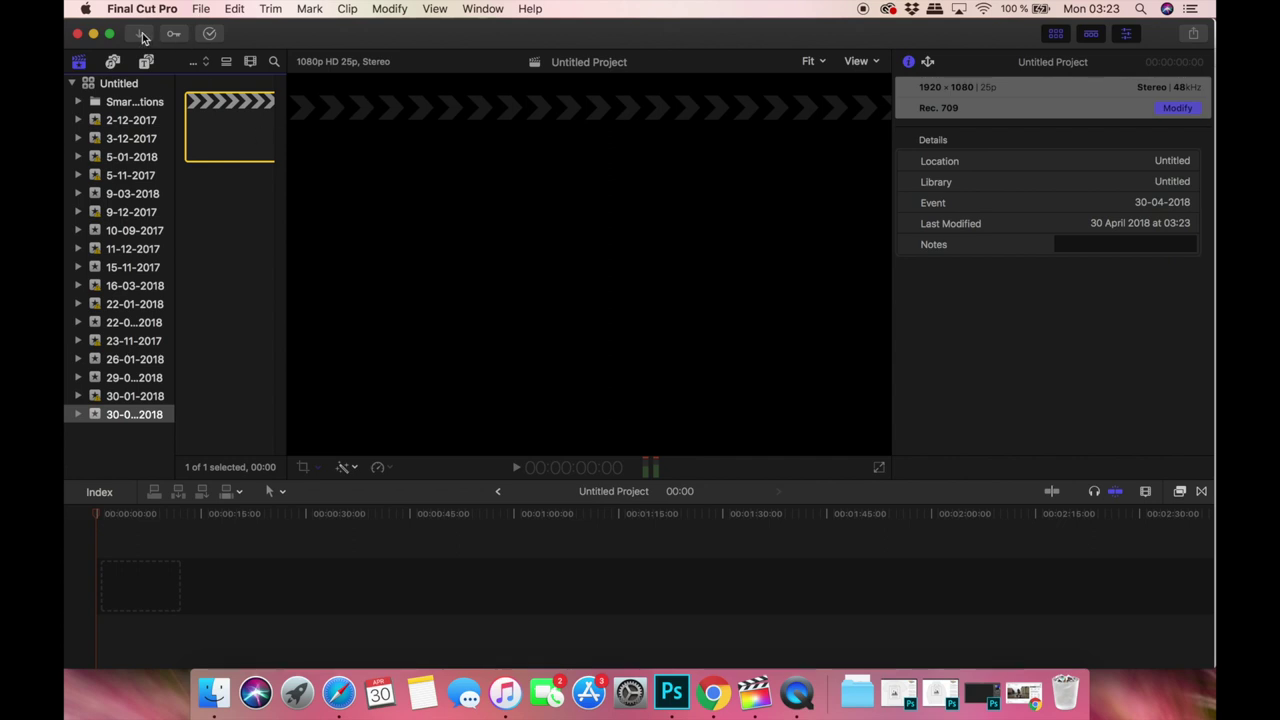
Import IMPACT.wav through WHOOSH.wav, five files, from the Desktop's time travel folder.
{"action": "key", "text": "super+i"}
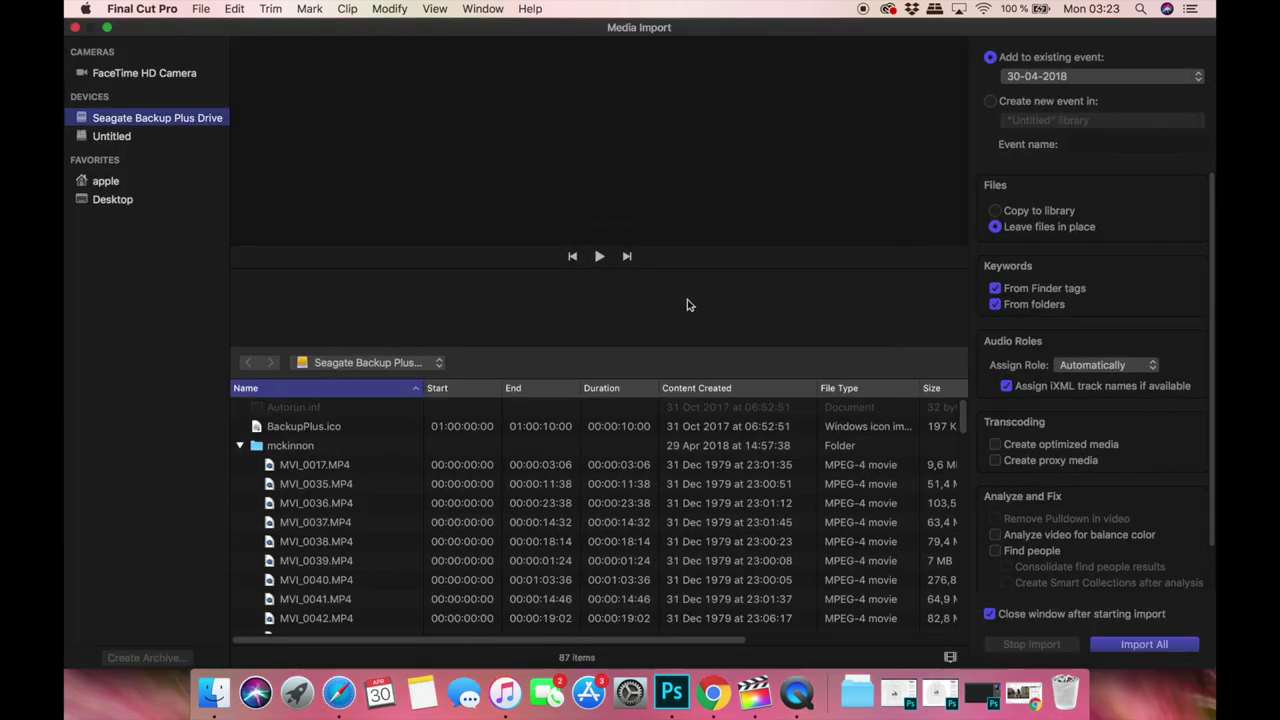
{"action": "left_click", "coordinate": [239, 446]}
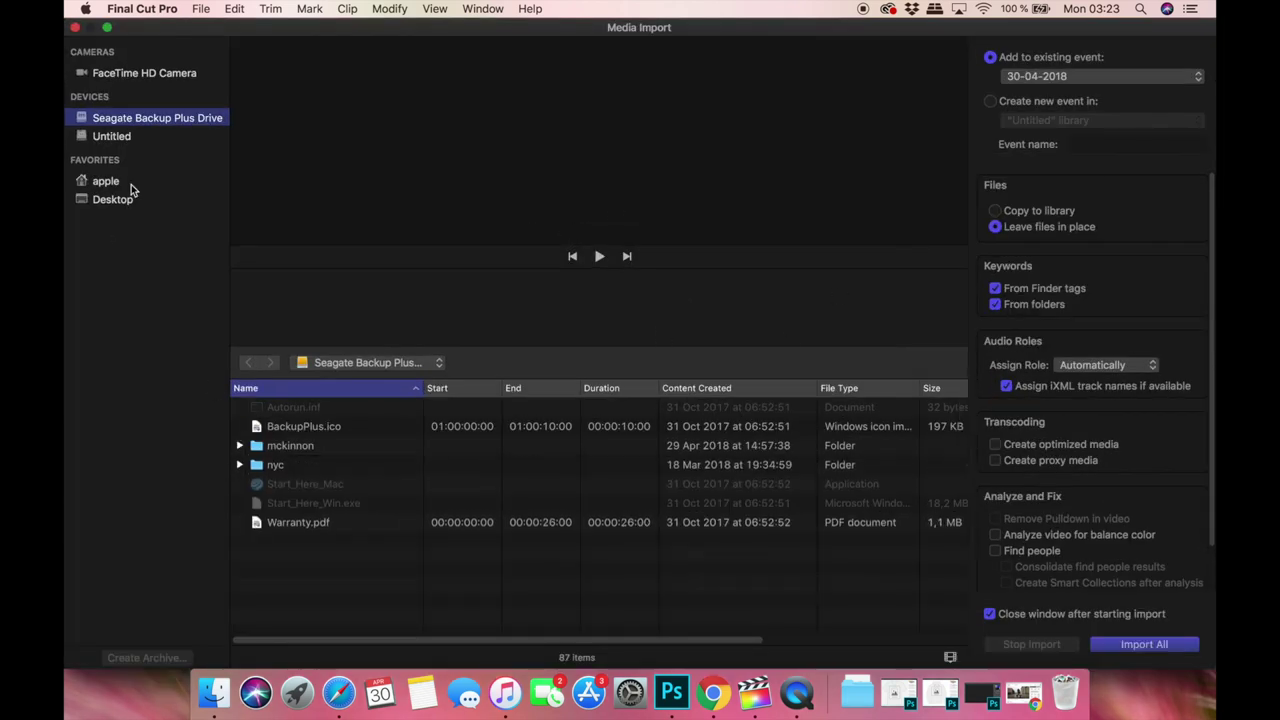
{"action": "left_click", "coordinate": [112, 200]}
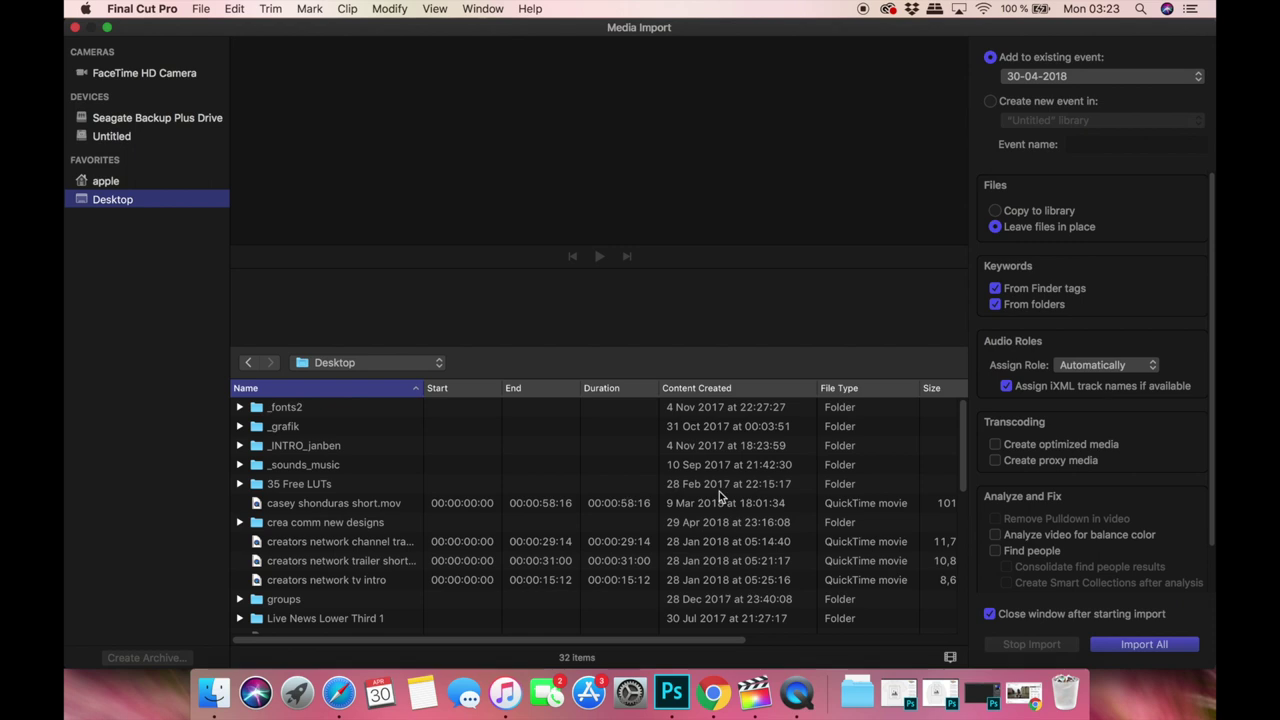
{"action": "scroll", "coordinate": [300, 520], "scroll_direction": "down", "scroll_amount": 5}
{"action": "left_click", "coordinate": [239, 547]}
{"action": "left_click", "coordinate": [307, 568]}
{"action": "scroll", "coordinate": [316, 567], "scroll_direction": "down", "scroll_amount": 2}
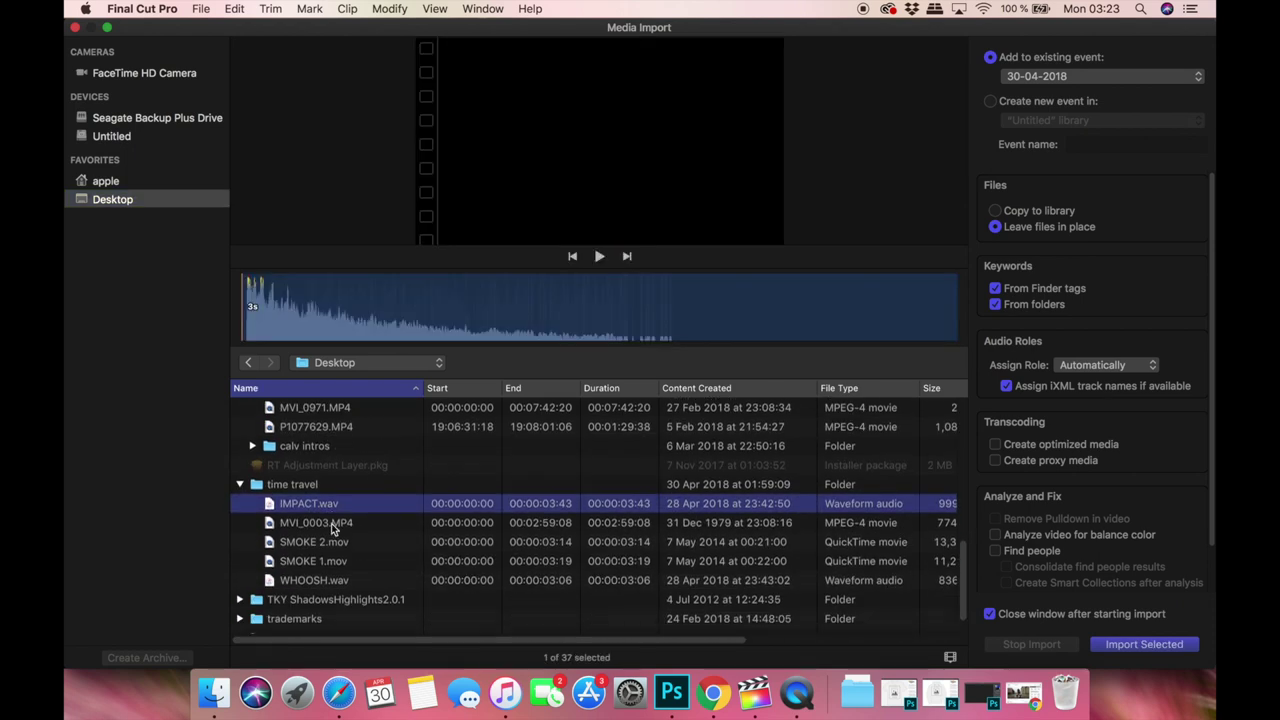
{"action": "left_click", "coordinate": [307, 583], "text": "shift"}
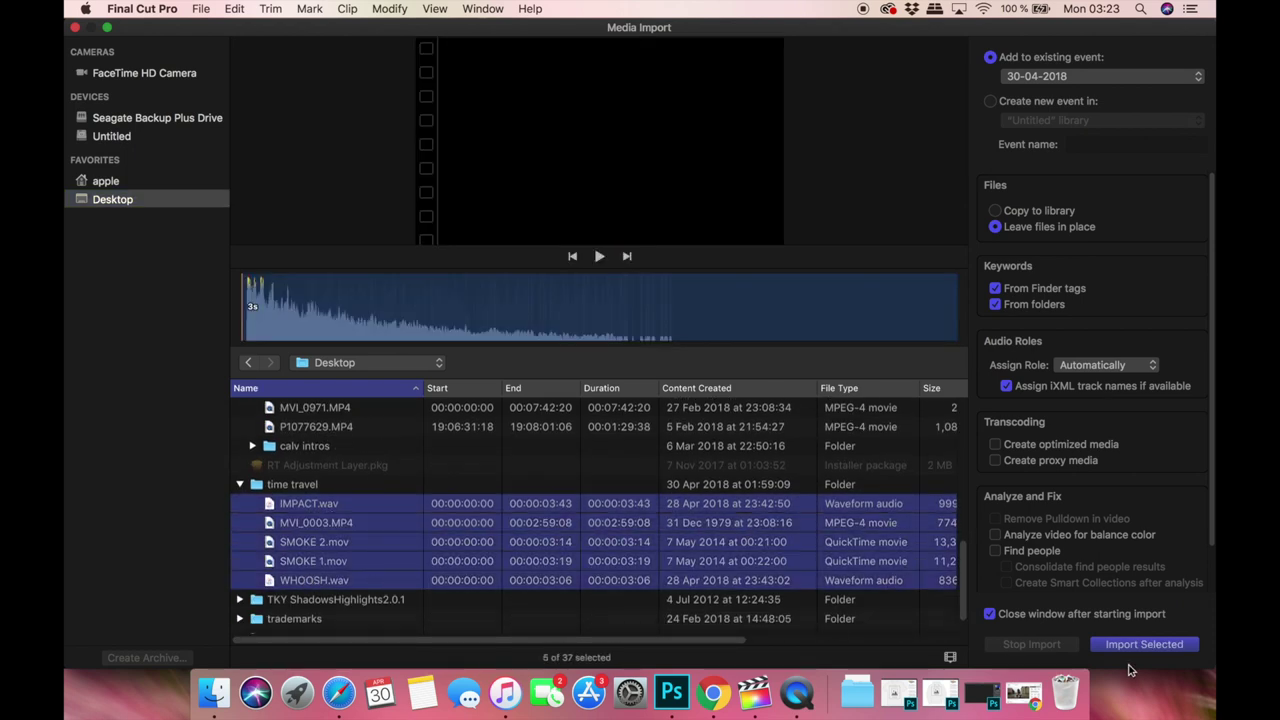
{"action": "left_click", "coordinate": [1130, 646]}
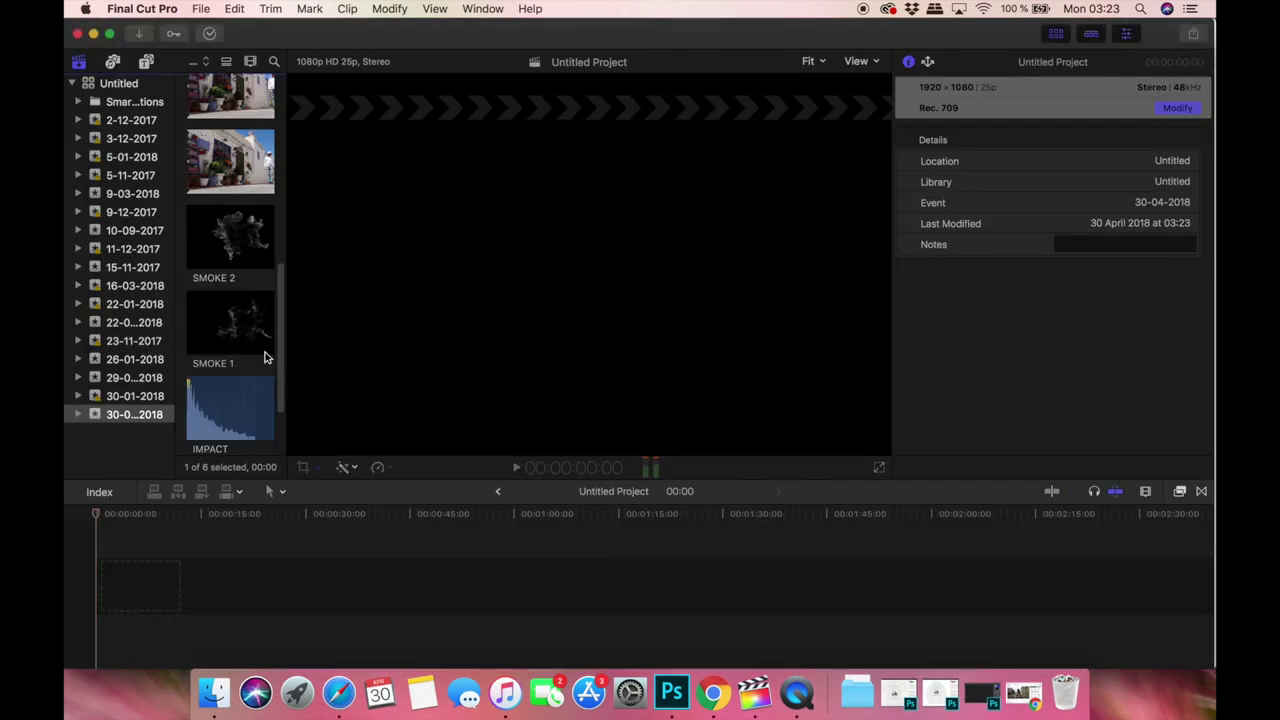
{"action": "scroll", "coordinate": [280, 290], "scroll_direction": "up", "scroll_amount": 5}
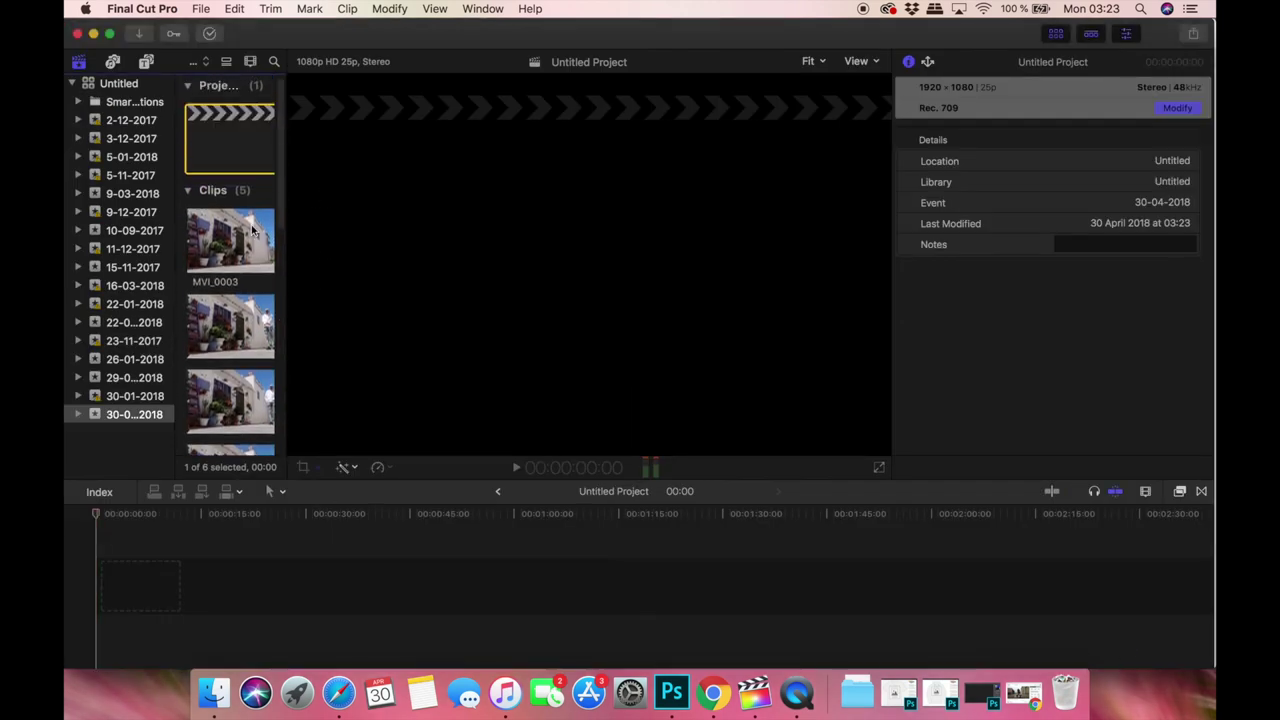
Drag MVI_0003 to the start of the timeline and skim through it for a cut point.
{"action": "left_click", "coordinate": [234, 250]}
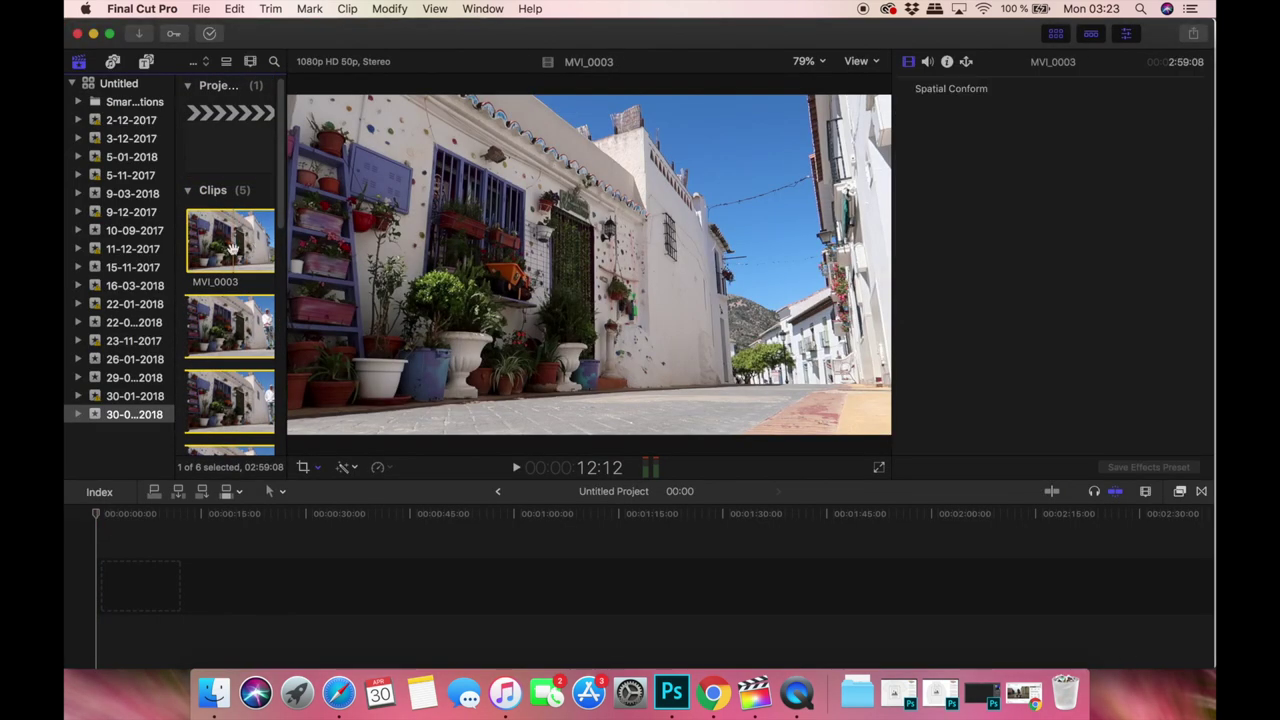
{"action": "left_click_drag", "start_coordinate": [235, 255], "coordinate": [134, 594]}
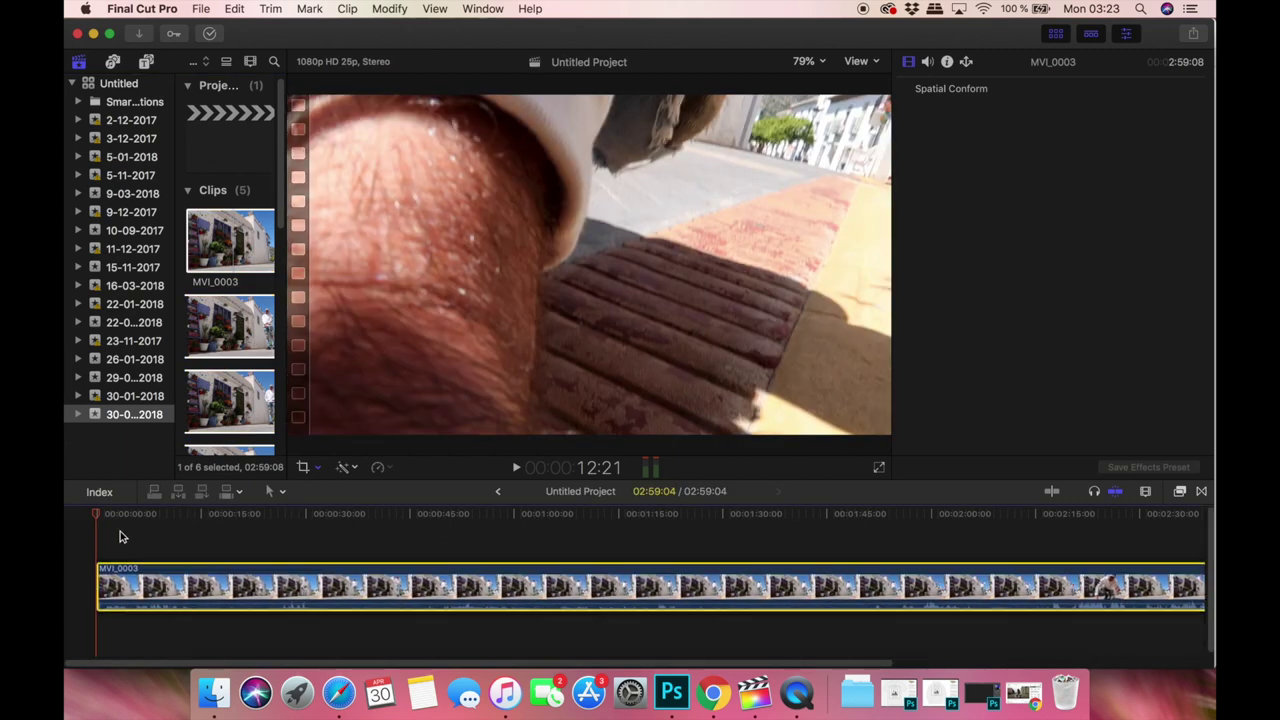
{"action": "left_click_drag", "start_coordinate": [113, 515], "coordinate": [735, 517]}
Frame-step to the jump and blade MVI_0003 at 2:17:20.
{"action": "key", "text": "Right"}
{"action": "key", "text": "Right"}
{"action": "key", "text": "Right"}
{"action": "key", "text": "Right"}
{"action": "key", "text": "Right"}
{"action": "key", "text": "Right"}
{"action": "key", "text": "Right"}
{"action": "key", "text": "Right"}
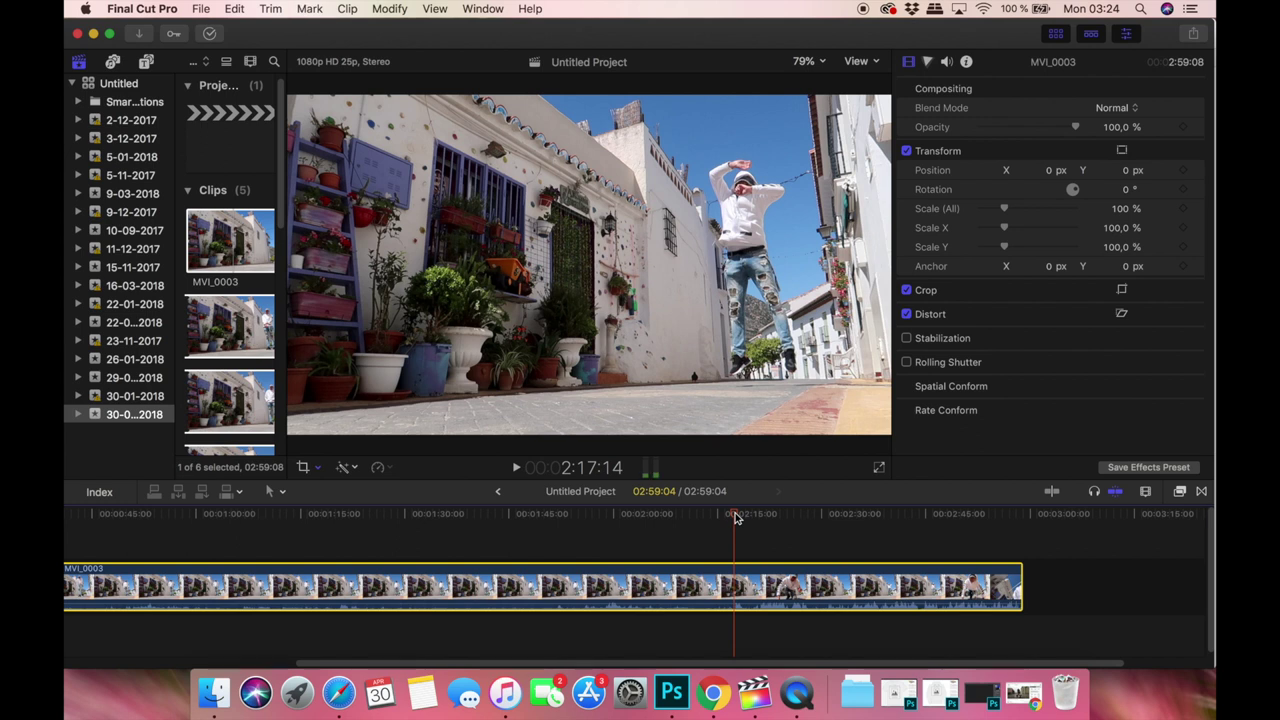
{"action": "key", "text": "Left"}
{"action": "key", "text": "Left"}
{"action": "key", "text": "Left"}
{"action": "key", "text": "Left"}
{"action": "key", "text": "Right"}
{"action": "key", "text": "Right"}
{"action": "key", "text": "Right"}
{"action": "key", "text": "Right"}
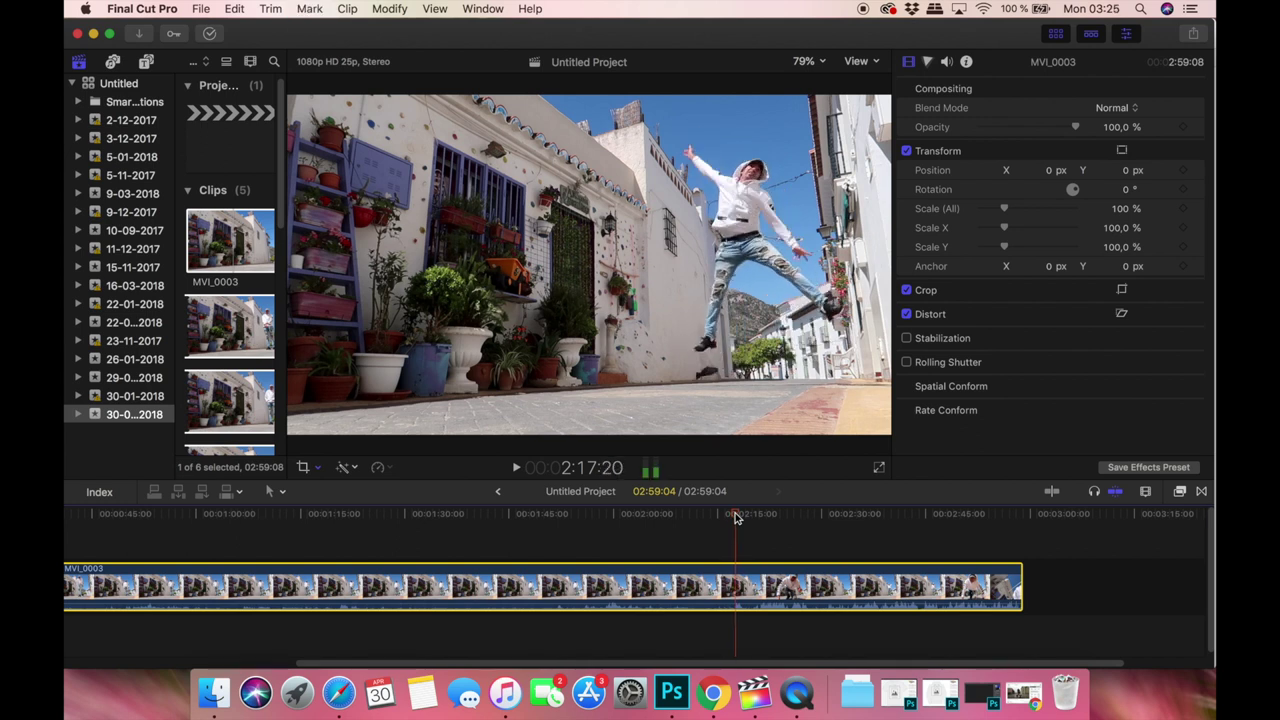
{"action": "key", "text": "super+b"}
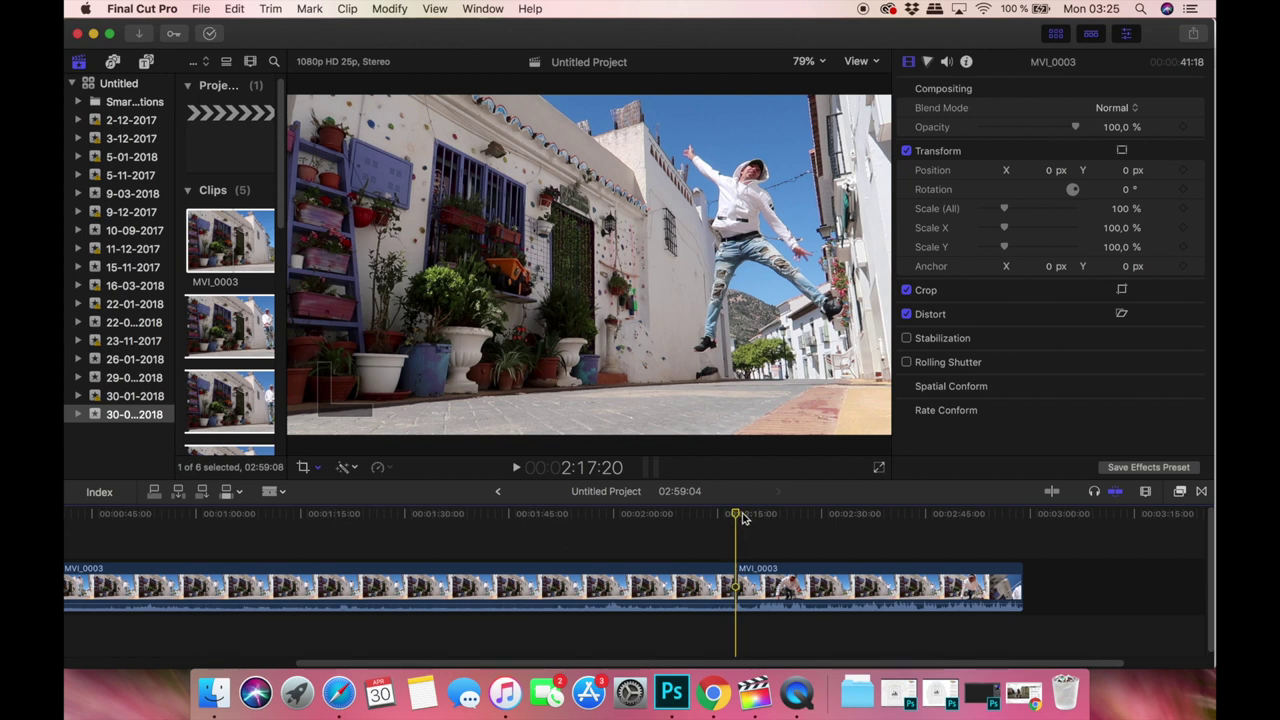
Review the cut, then blade the clip again at about 2:25.
{"action": "mouse_move", "coordinate": [742, 518]}
{"action": "left_mouse_down"}
{"action": "mouse_move", "coordinate": [811, 516]}
{"action": "mouse_move", "coordinate": [748, 522]}
{"action": "left_mouse_up"}
{"action": "key", "text": "space"}
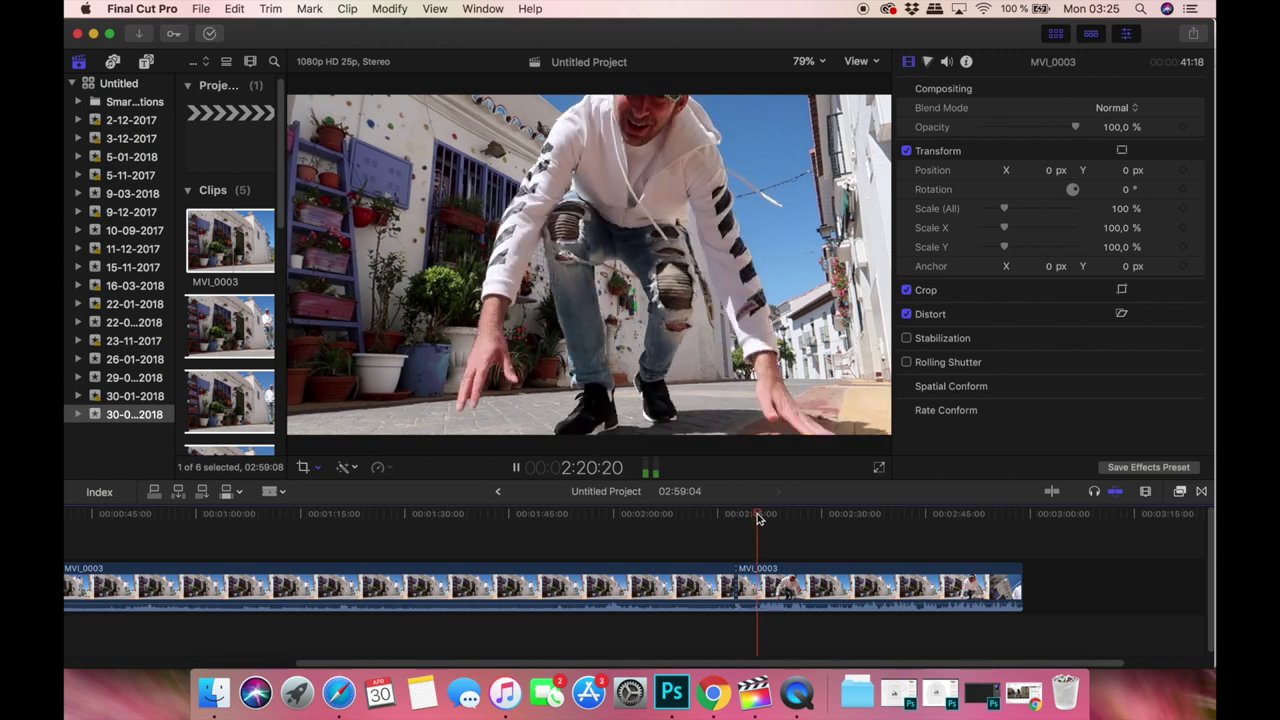
{"action": "left_click_drag", "start_coordinate": [757, 515], "coordinate": [786, 517]}
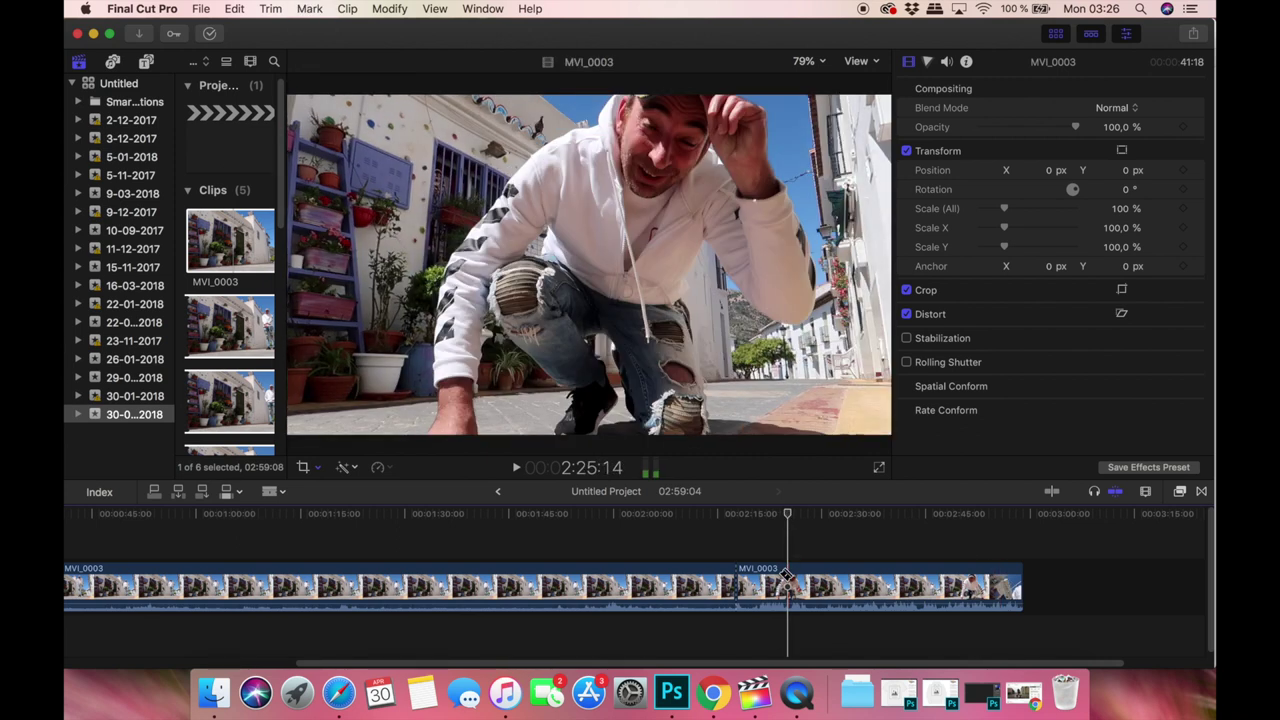
{"action": "left_click", "coordinate": [792, 580]}
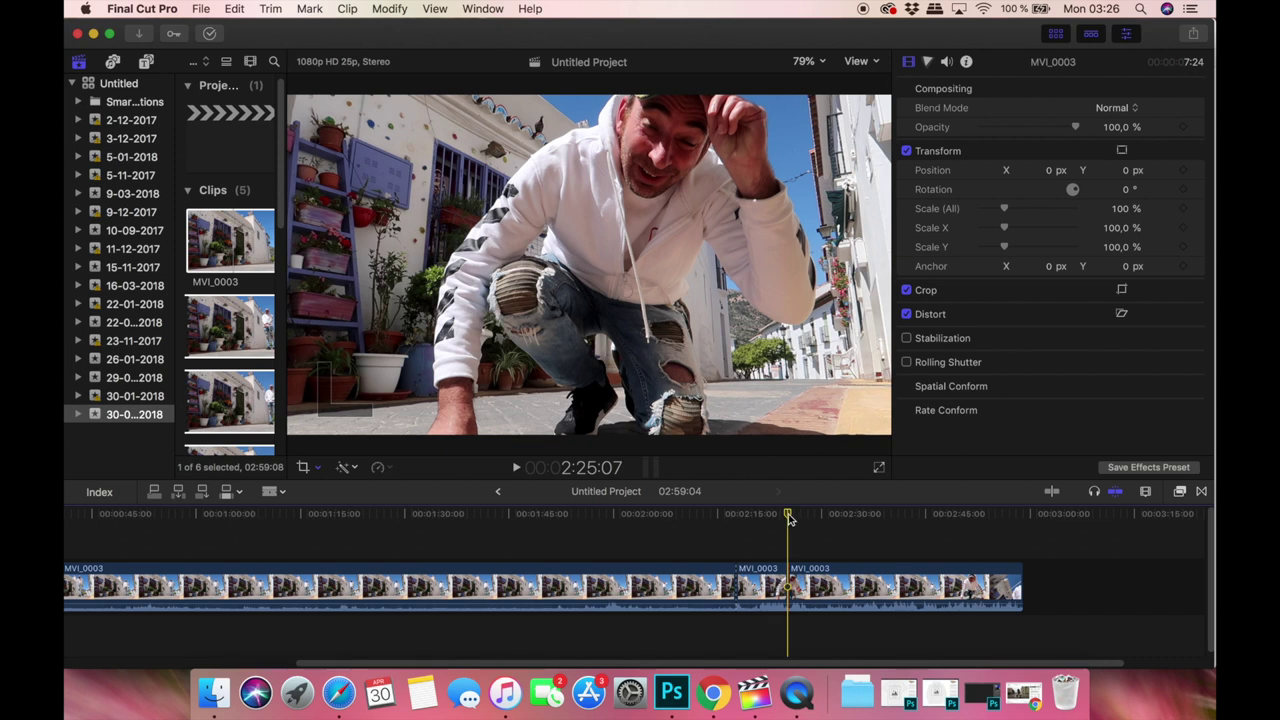
{"action": "left_click_drag", "start_coordinate": [790, 517], "coordinate": [829, 517]}
Blade again at 2:31:12 and cut out the short section before the playhead.
{"action": "left_click", "coordinate": [834, 580]}
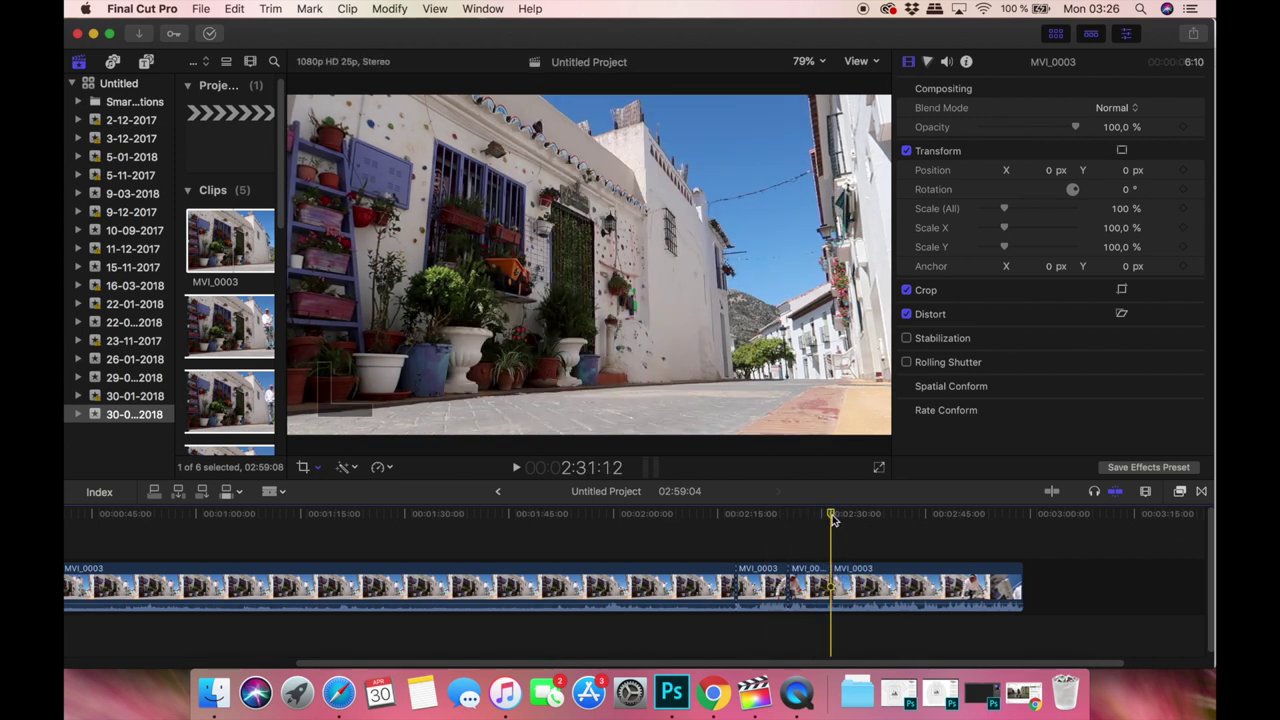
{"action": "left_click", "coordinate": [272, 491]}
{"action": "left_click", "coordinate": [290, 512]}
{"action": "left_click", "coordinate": [234, 8]}
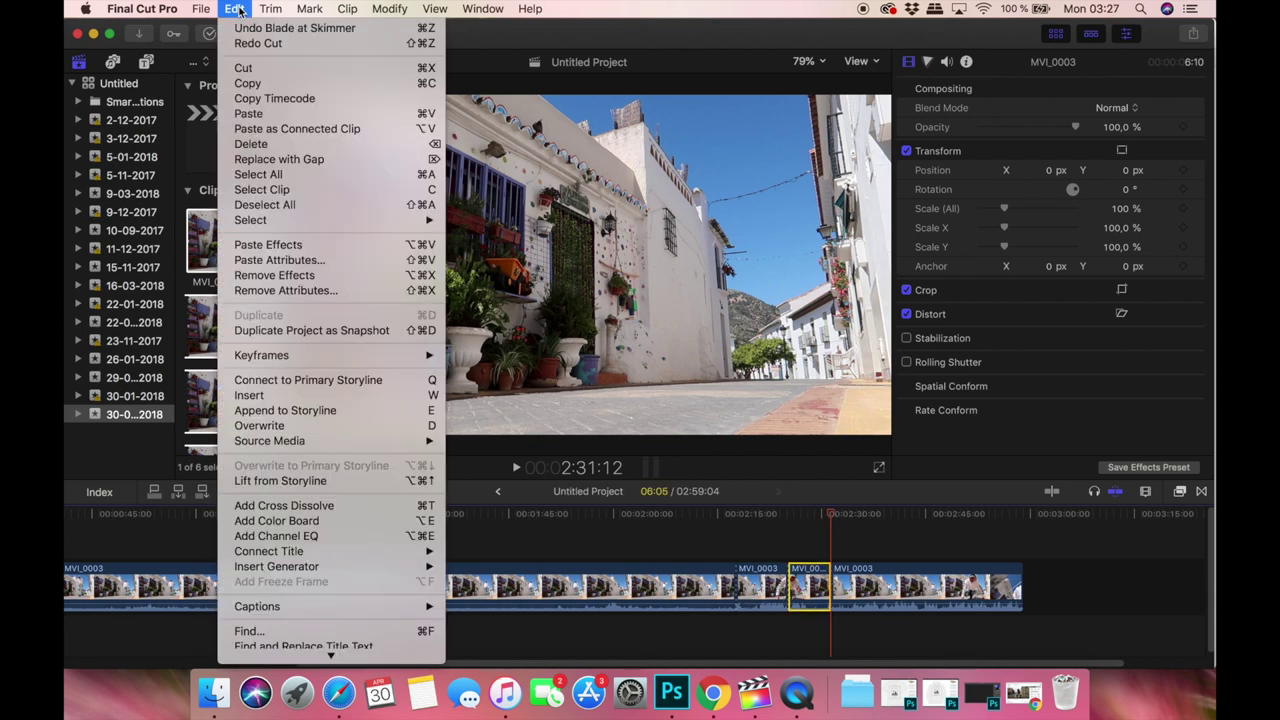
{"action": "left_click", "coordinate": [248, 68]}
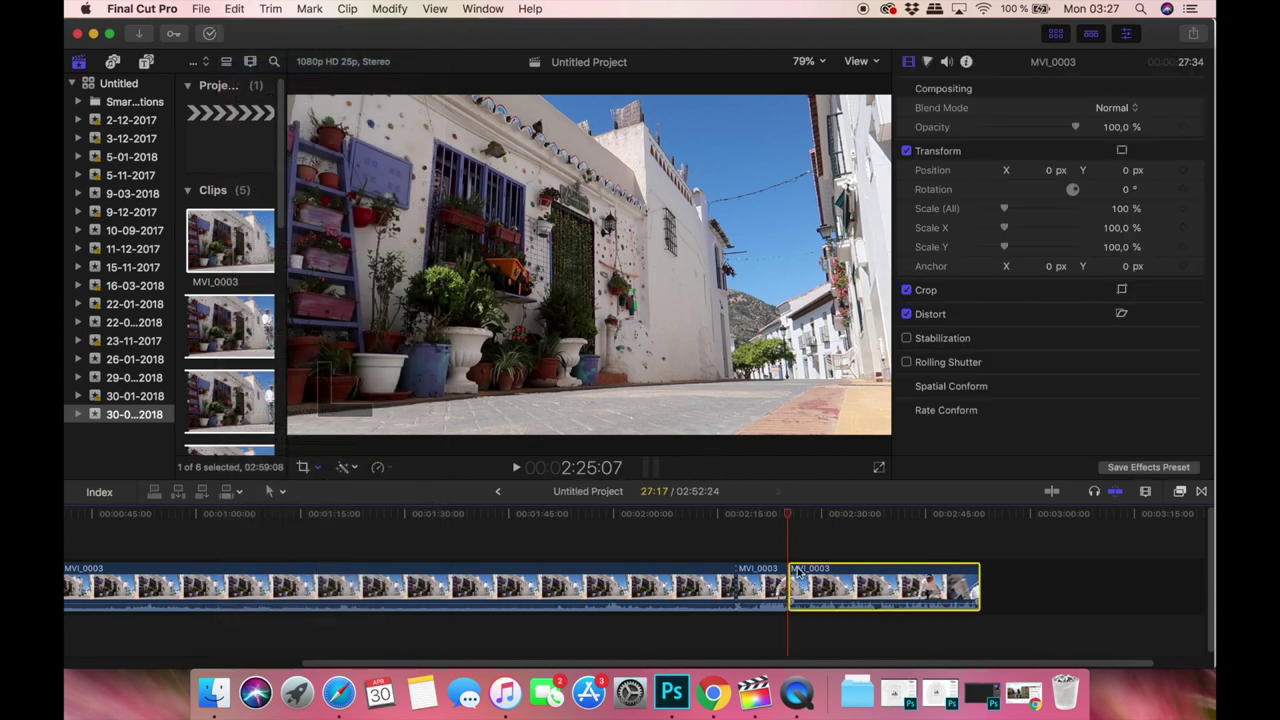
Copy the jump clip and paste it at the earlier edit point.
{"action": "left_click", "coordinate": [234, 8]}
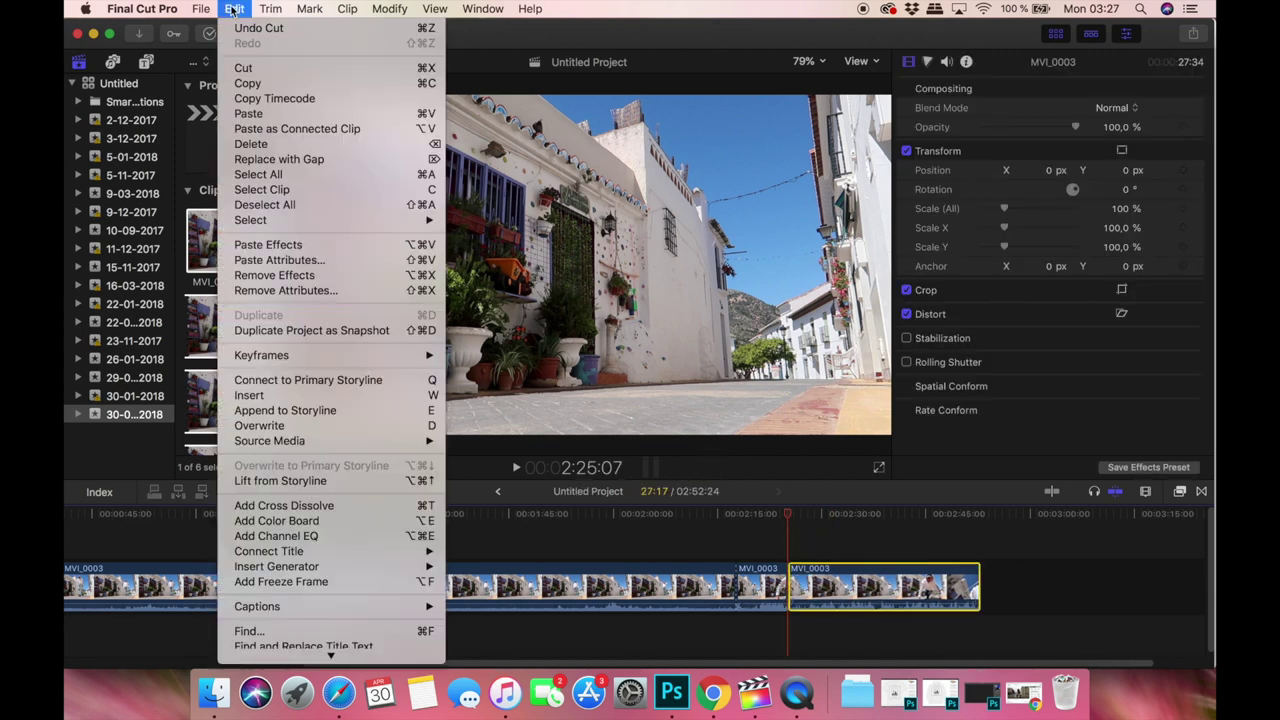
{"action": "left_click", "coordinate": [250, 86]}
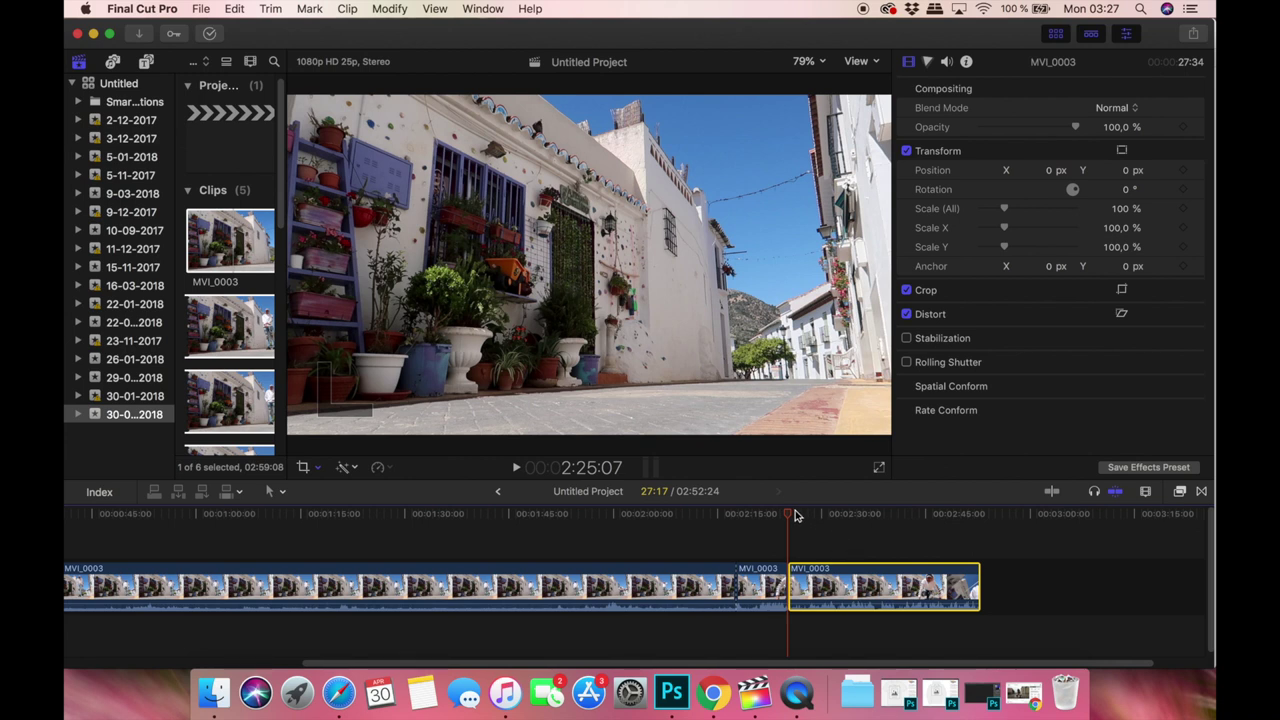
{"action": "left_click_drag", "start_coordinate": [795, 515], "coordinate": [735, 514]}
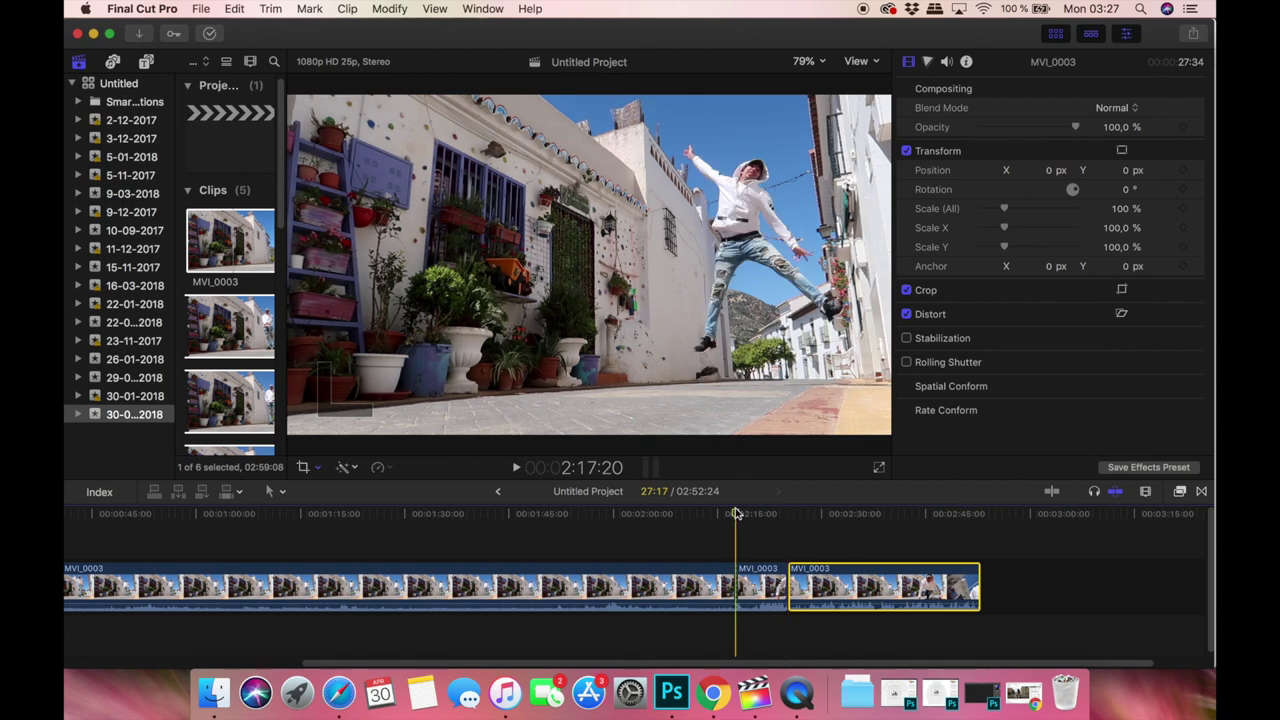
{"action": "left_click", "coordinate": [234, 8]}
{"action": "left_click", "coordinate": [250, 114]}
Delete the long opening clip, closing the gap, and return the playhead to the start.
{"action": "left_click", "coordinate": [674, 593]}
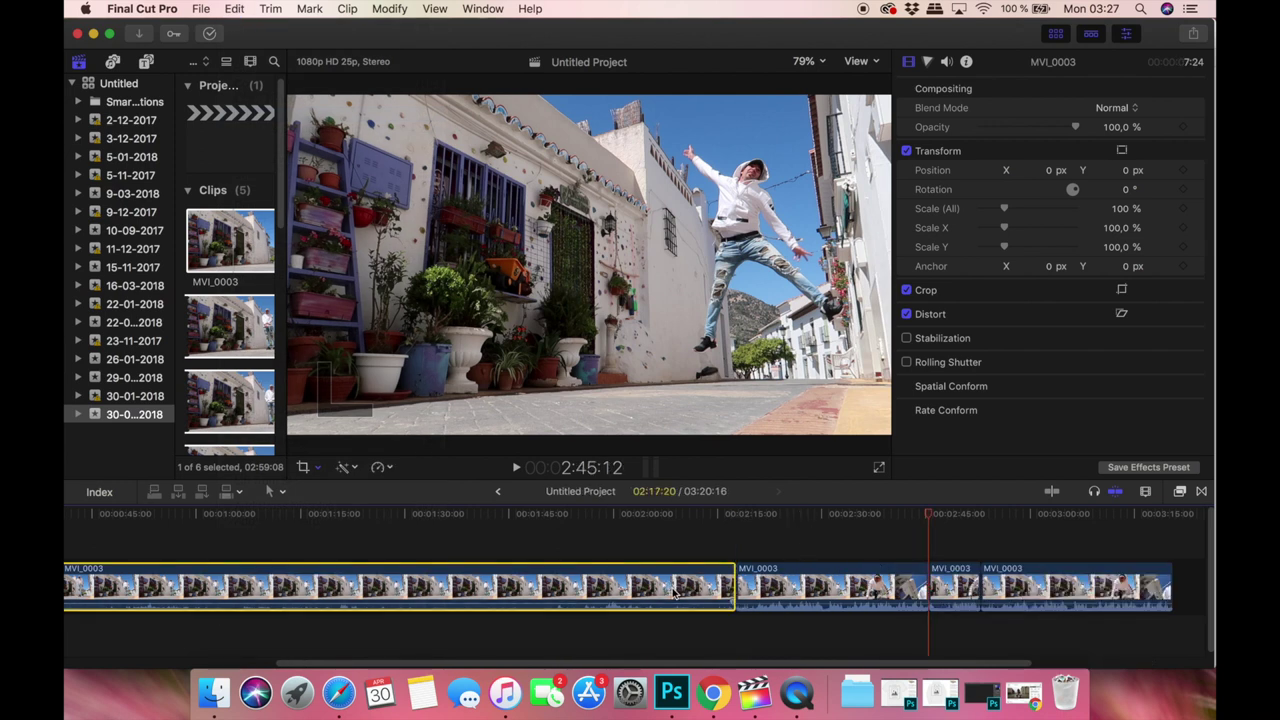
{"action": "left_click", "coordinate": [234, 8]}
{"action": "left_click", "coordinate": [250, 78]}
{"action": "key", "text": "Delete"}
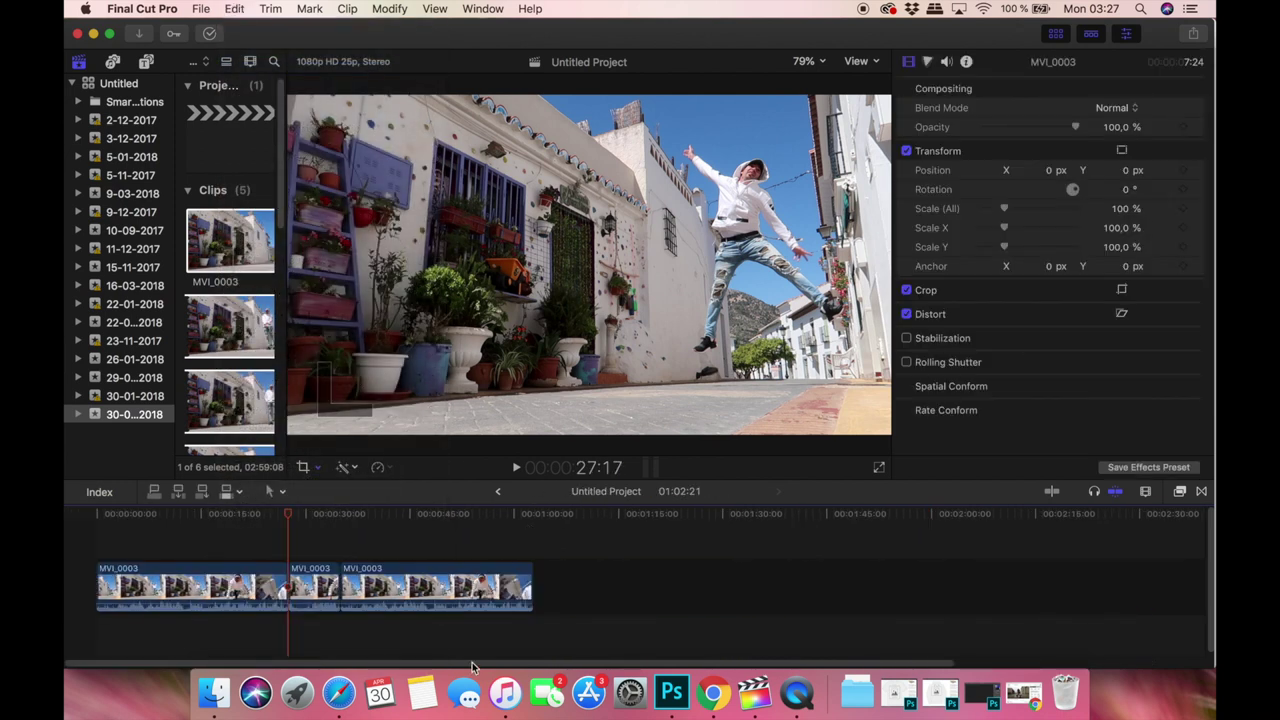
{"action": "key", "text": "Home"}
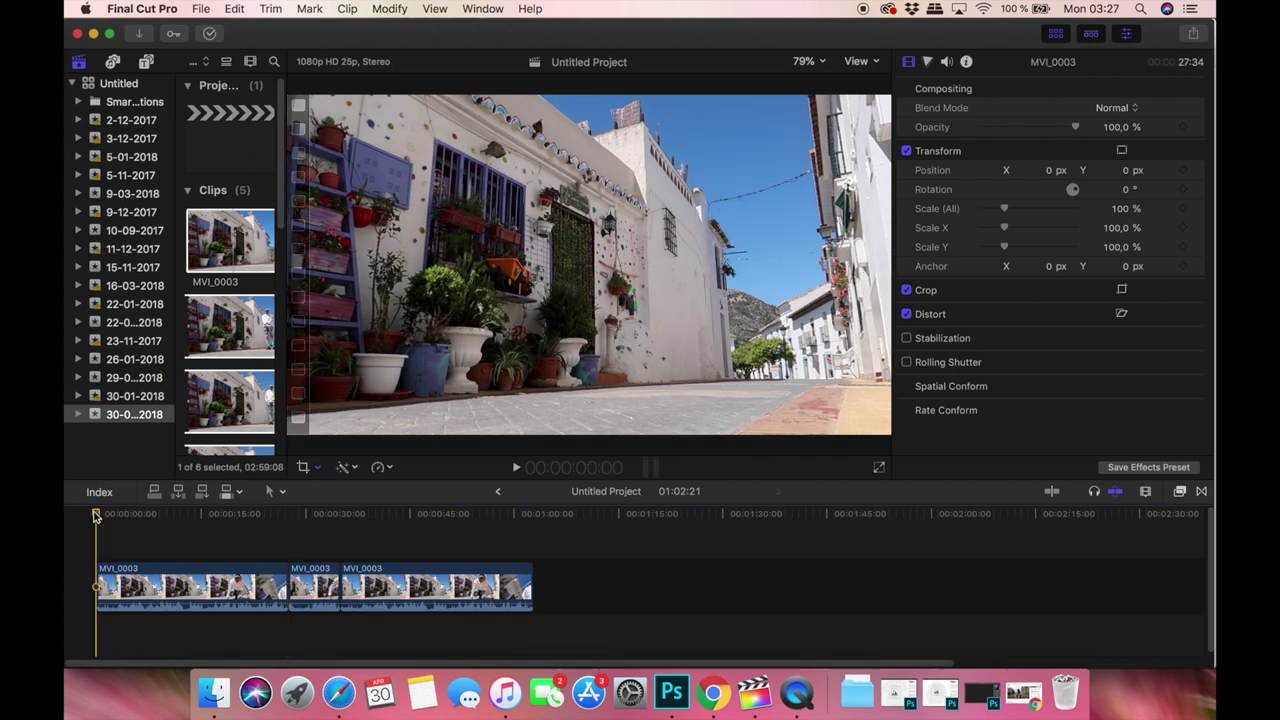
{"action": "left_click", "coordinate": [98, 514]}
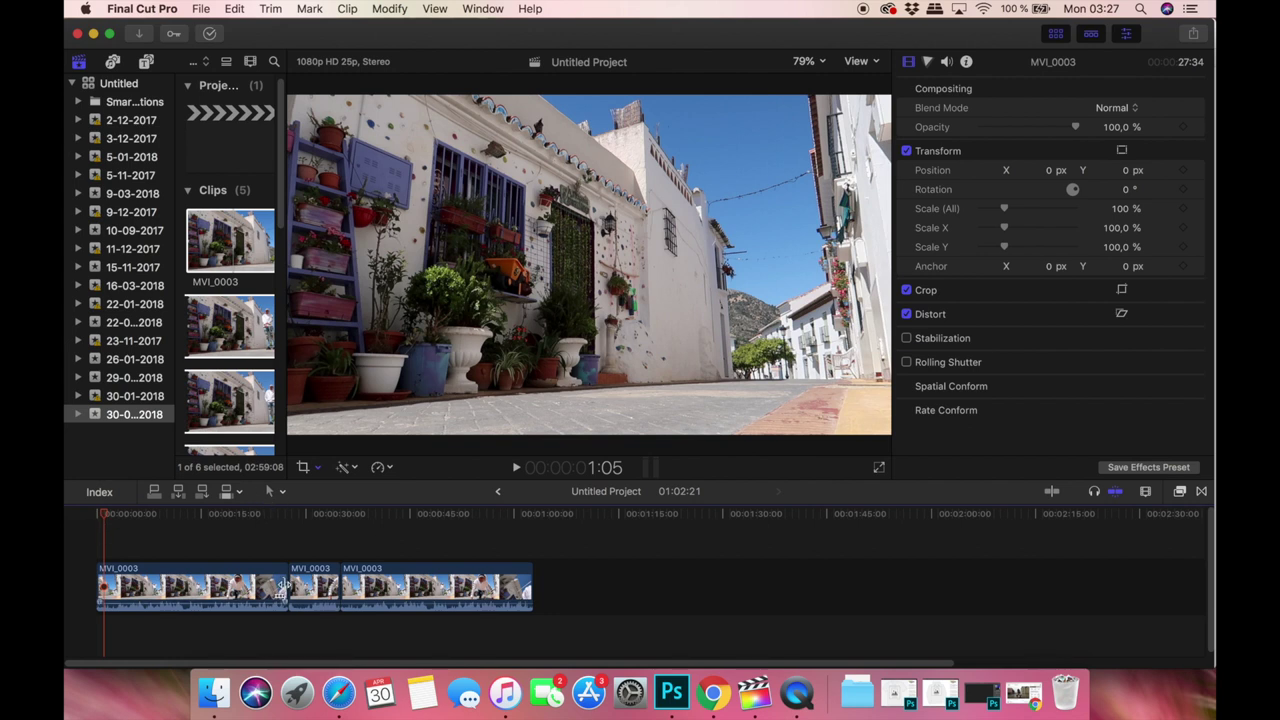
Trim the first clip's end shorter and enlarge the timeline clips via Clip Appearance.
{"action": "left_click_drag", "start_coordinate": [282, 588], "coordinate": [102, 588]}
{"action": "left_click", "coordinate": [95, 514]}
{"action": "left_click", "coordinate": [1146, 493]}
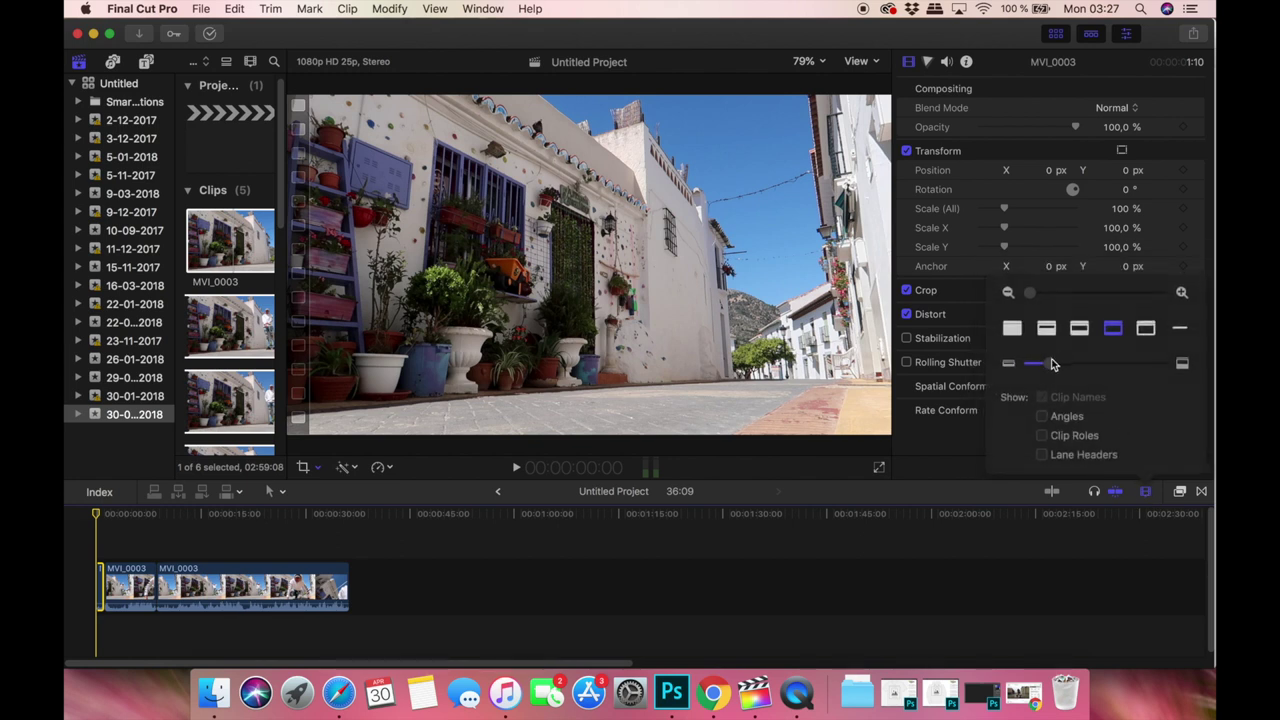
{"action": "left_click_drag", "start_coordinate": [1046, 372], "coordinate": [1076, 370]}
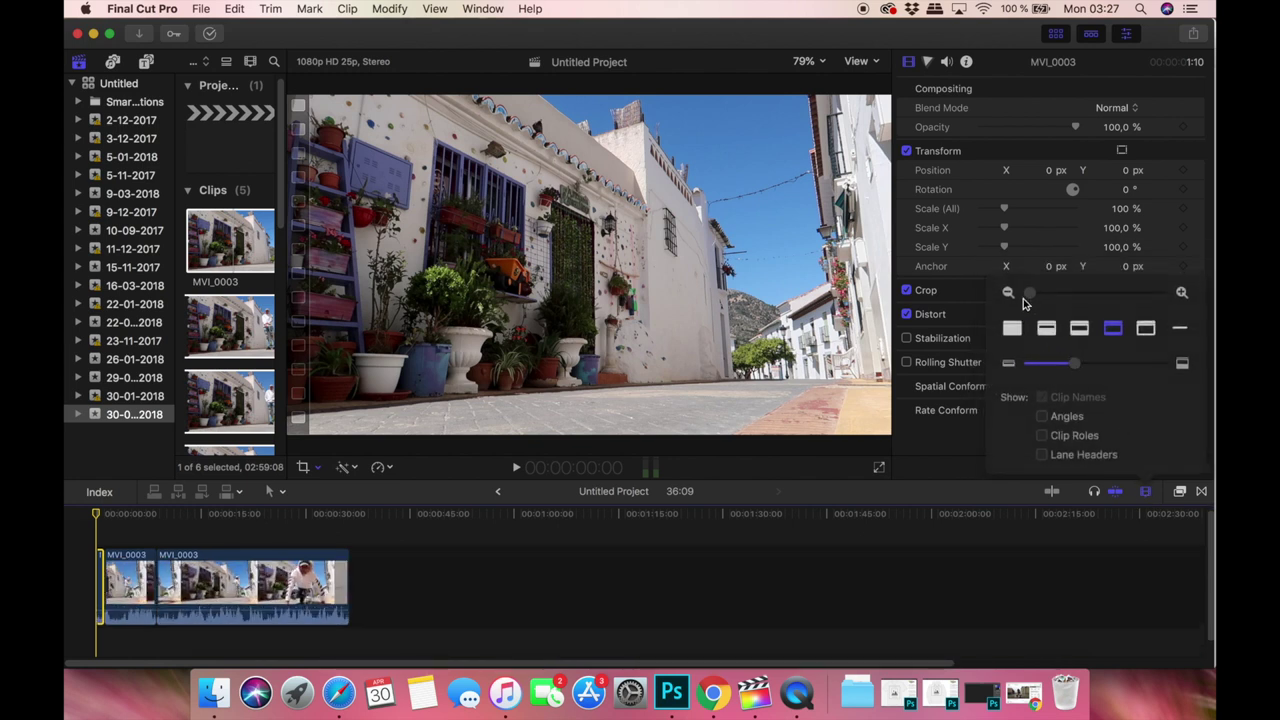
{"action": "left_click_drag", "start_coordinate": [1029, 293], "coordinate": [1100, 308]}
{"action": "left_click", "coordinate": [88, 517]}
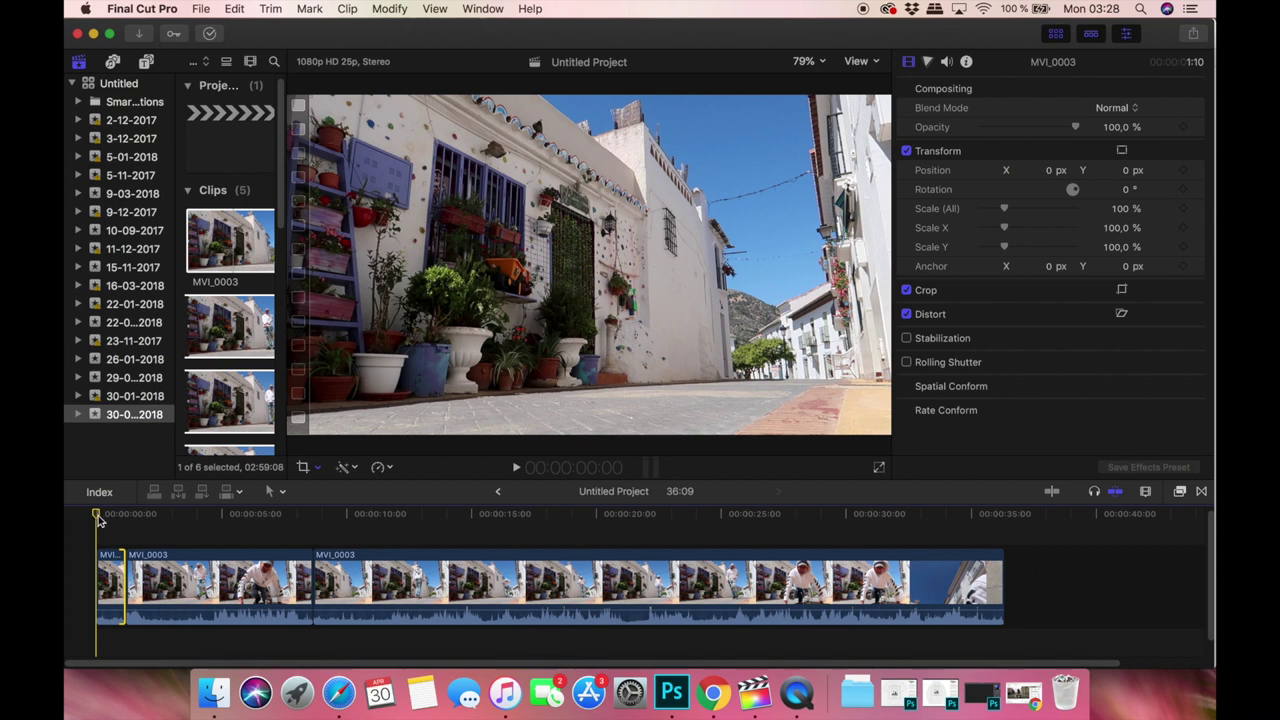
Play the edit back and trim the last clip's end to the playhead at 9:22.
{"action": "key", "text": "space"}
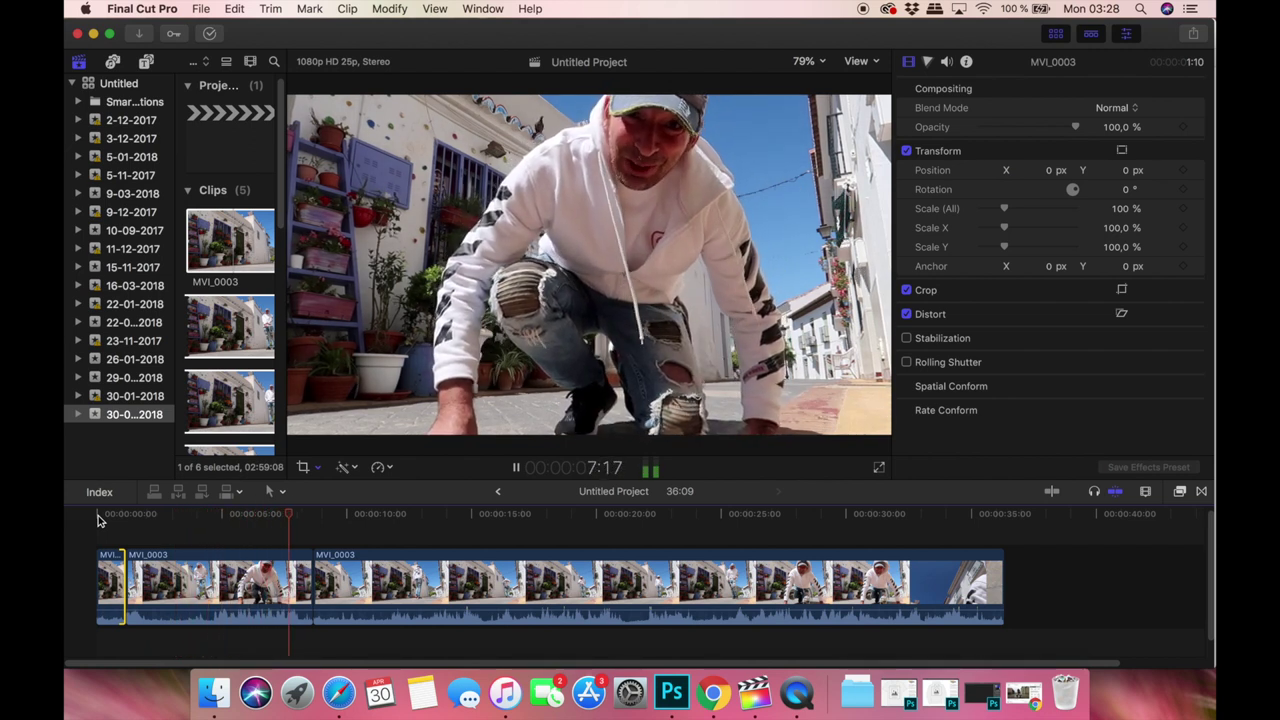
{"action": "key", "text": "space"}
{"action": "left_click", "coordinate": [311, 517]}
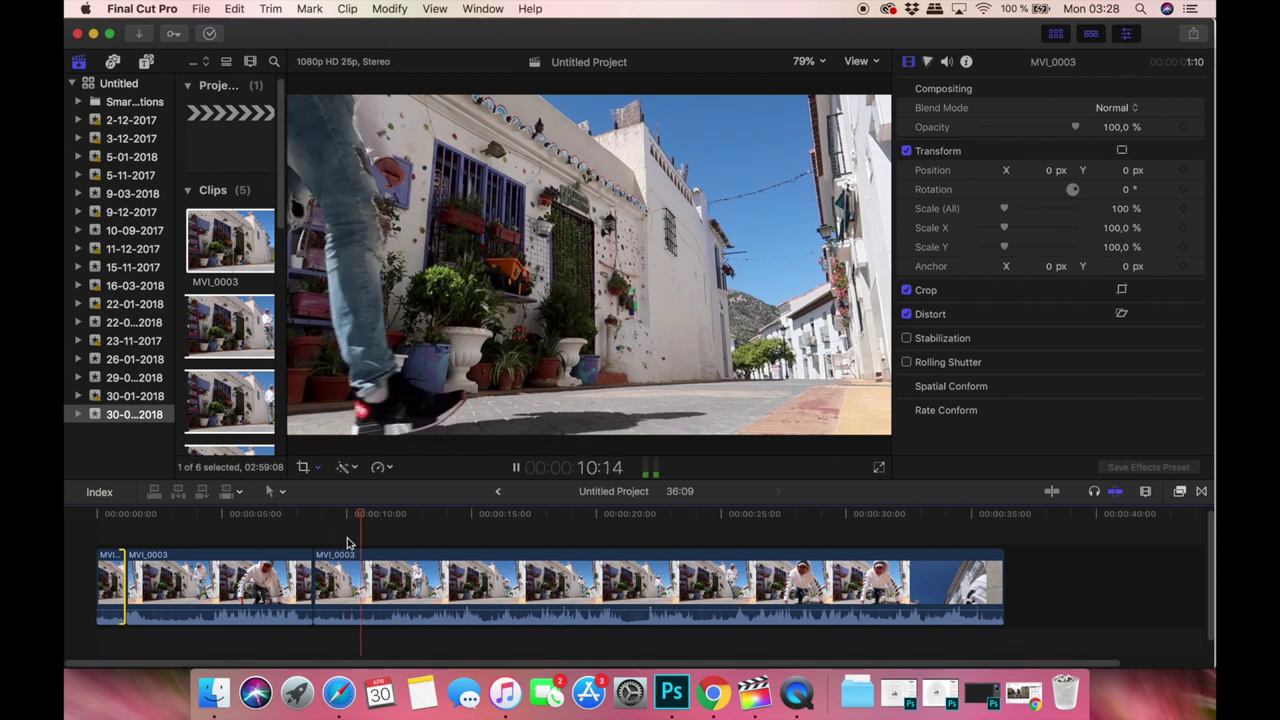
{"action": "key", "text": "space"}
{"action": "left_click", "coordinate": [342, 517]}
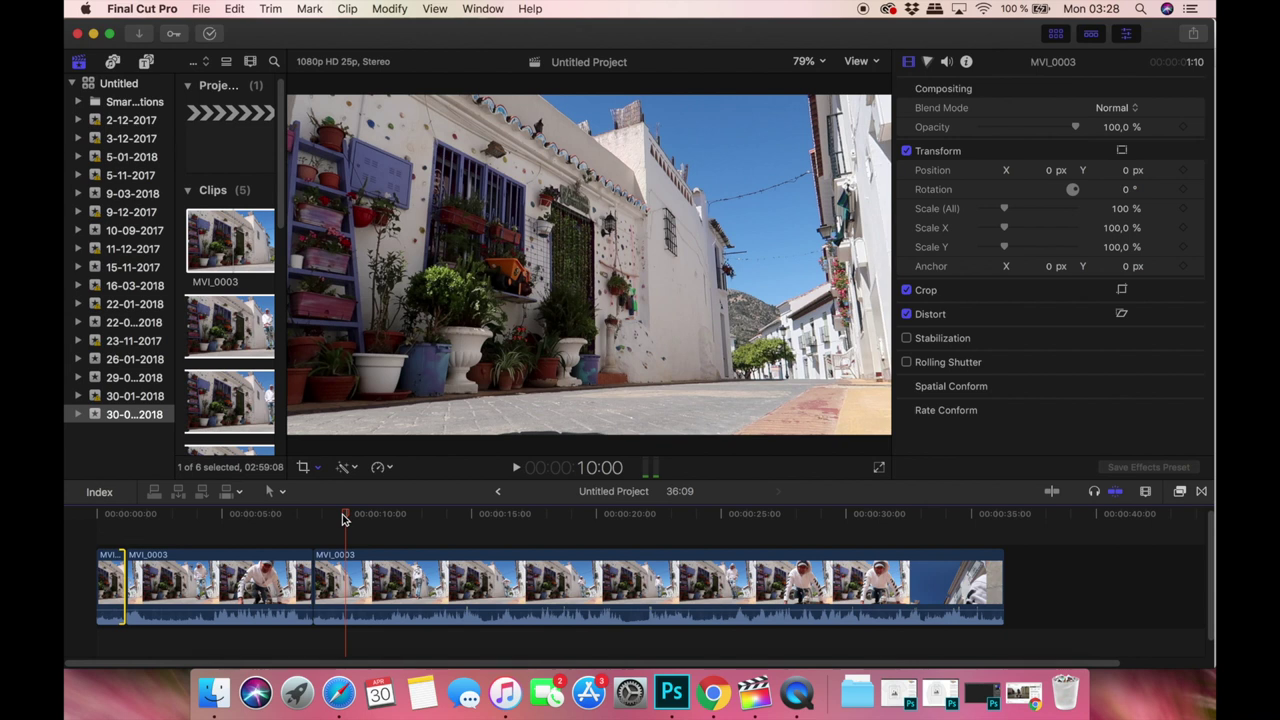
{"action": "key", "text": "Left"}
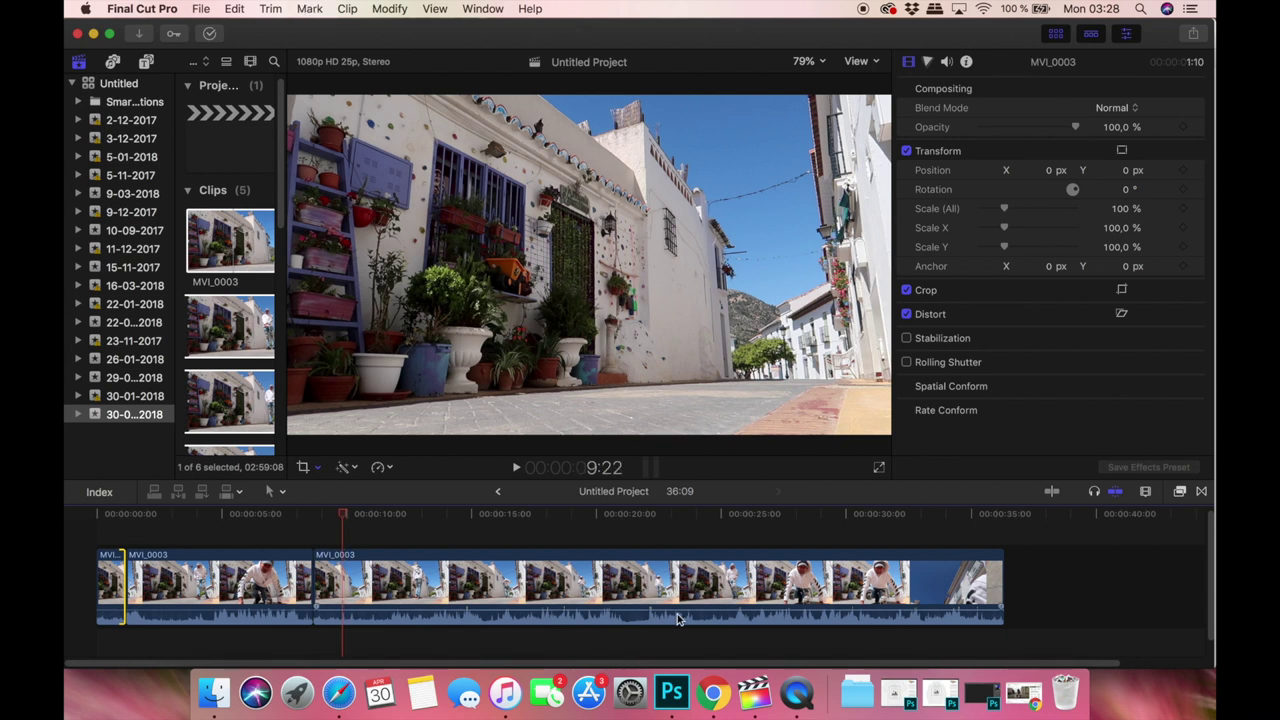
{"action": "left_click_drag", "start_coordinate": [997, 584], "coordinate": [342, 585]}
{"action": "left_click", "coordinate": [98, 518]}
{"action": "key", "text": "space"}
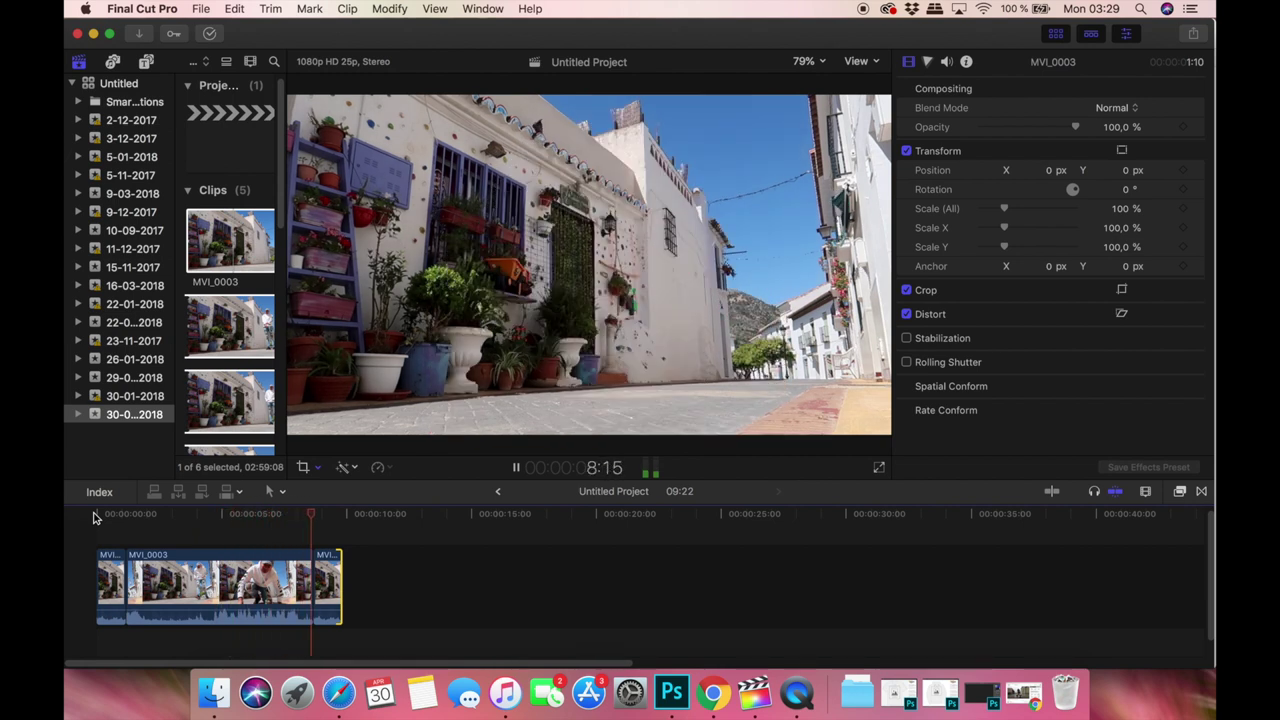
{"action": "key", "text": "space"}
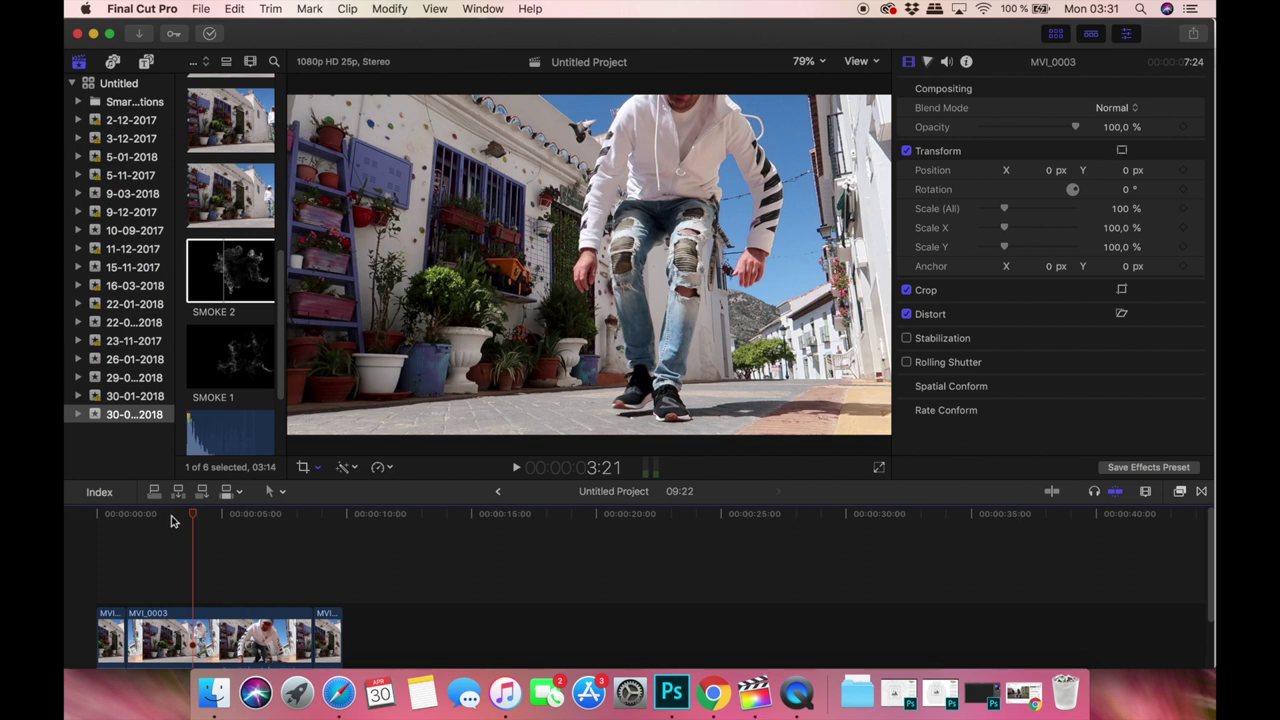
Connect SMOKE 2 and SMOKE 1 above the MVI_0003 footage at the playhead.
{"action": "left_click", "coordinate": [234, 280]}
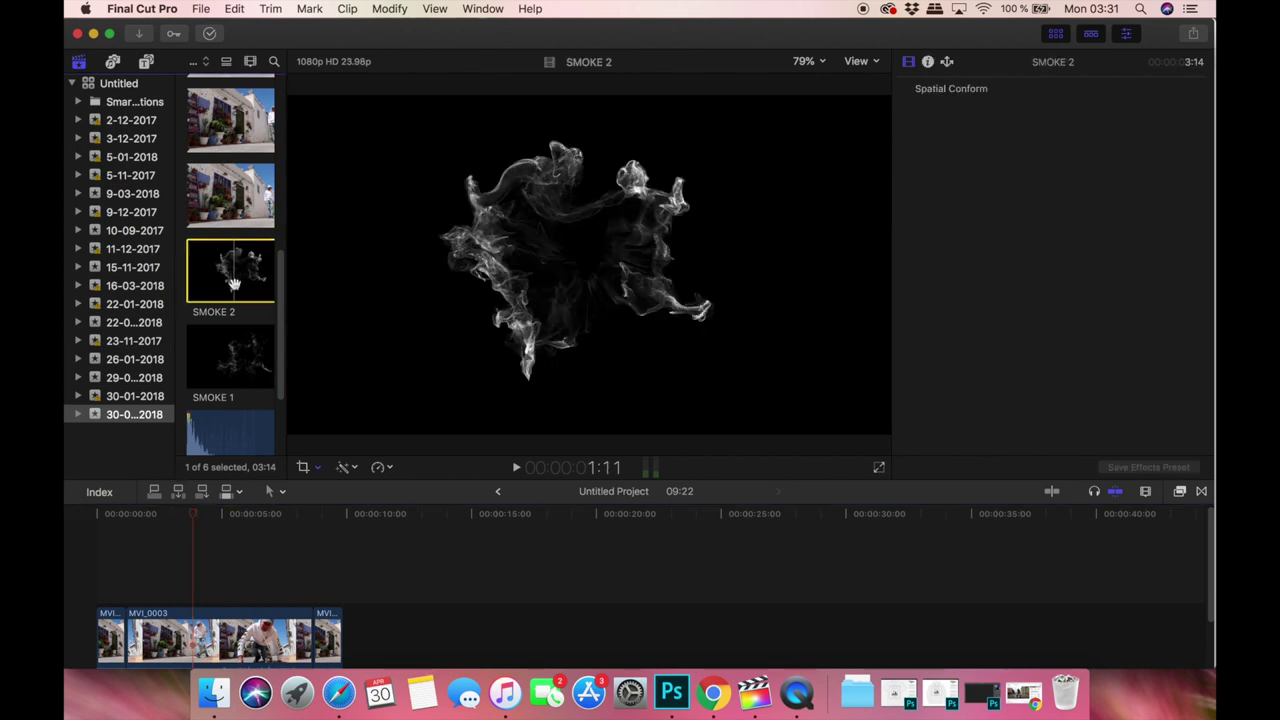
{"action": "left_click", "coordinate": [226, 349], "text": "super"}
{"action": "left_click_drag", "start_coordinate": [226, 349], "coordinate": [183, 520]}
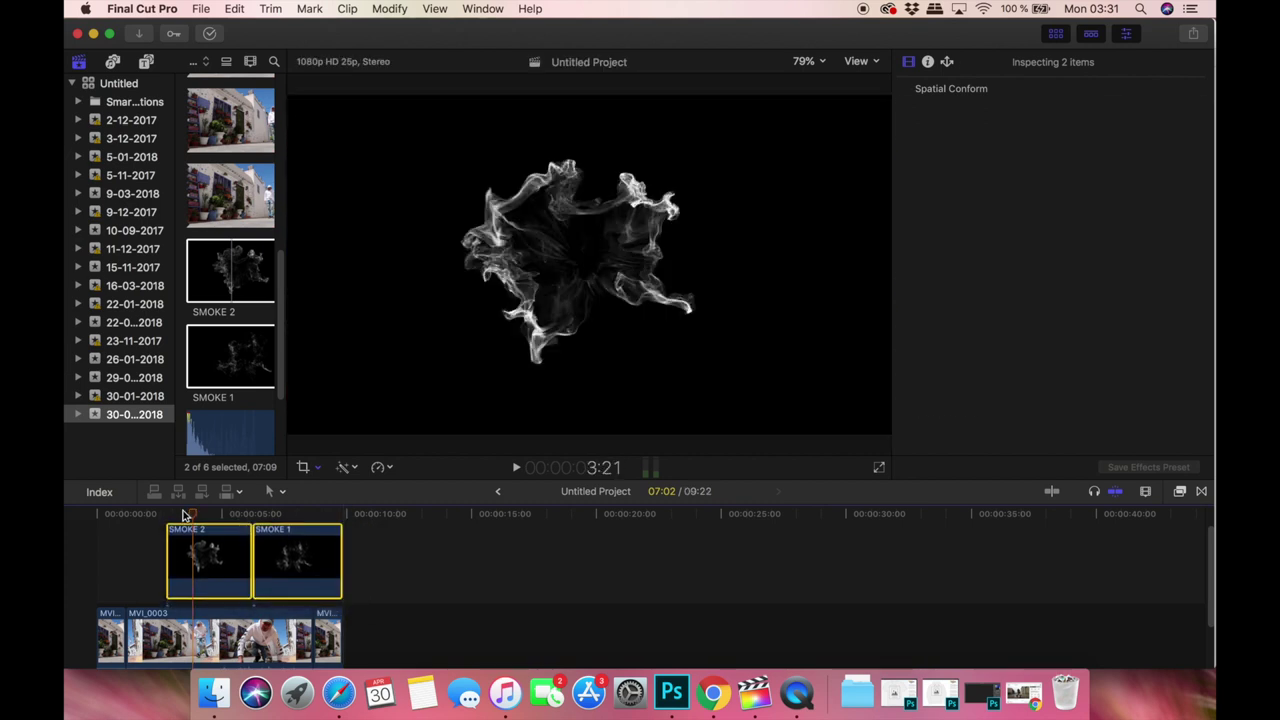
{"action": "left_click", "coordinate": [183, 513]}
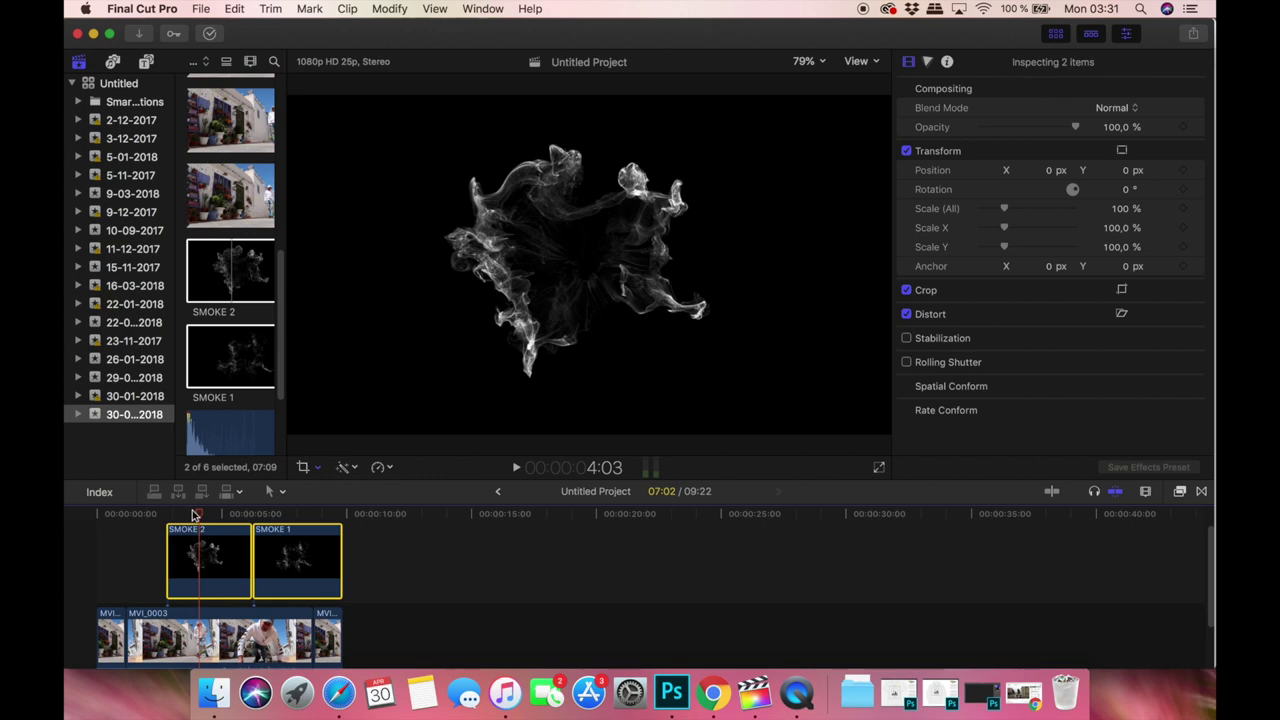
{"action": "left_click", "coordinate": [192, 514]}
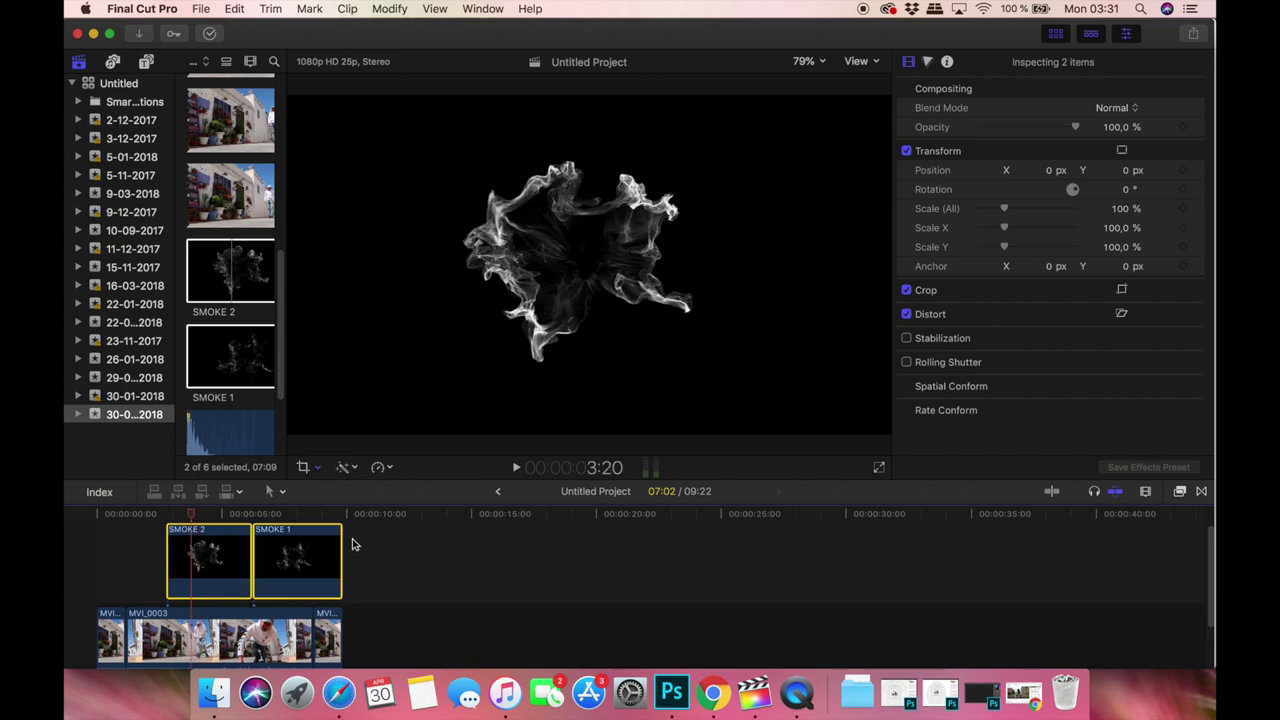
Set SMOKE 2's blend mode to Silhouette Luma.
{"action": "left_click", "coordinate": [364, 541]}
{"action": "left_click", "coordinate": [228, 546]}
{"action": "left_click", "coordinate": [214, 514]}
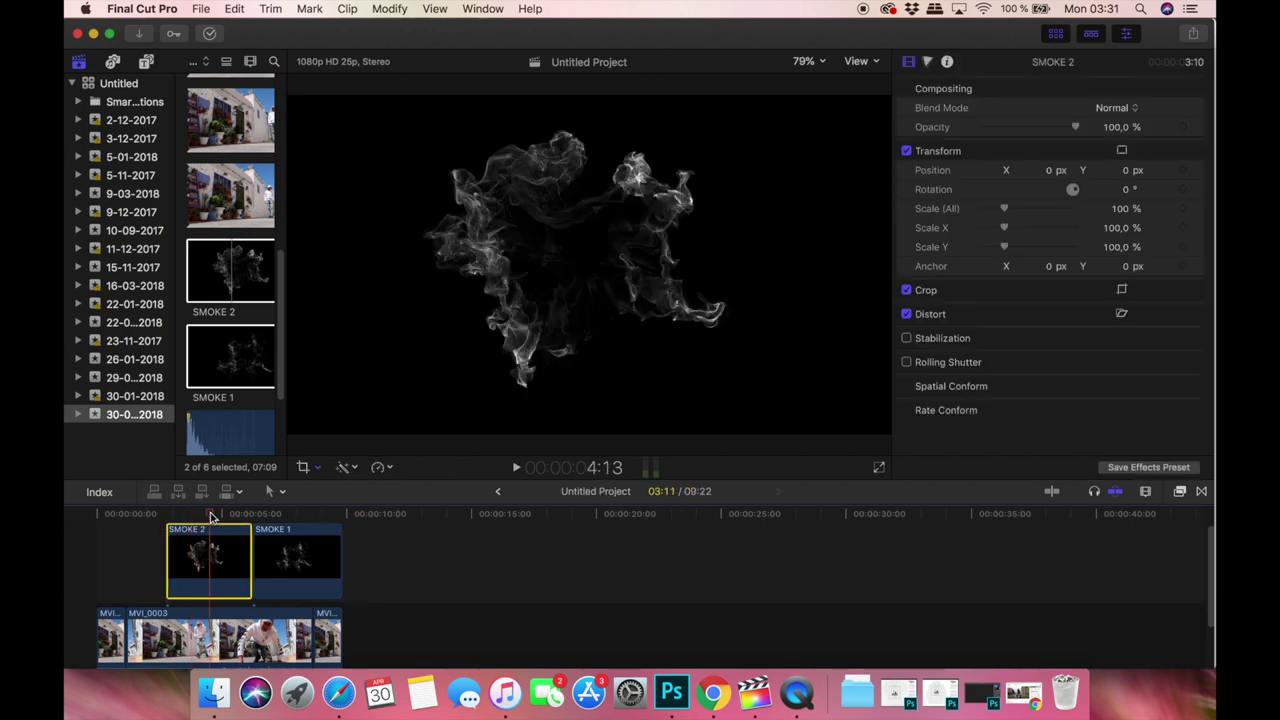
{"action": "left_click", "coordinate": [1115, 107]}
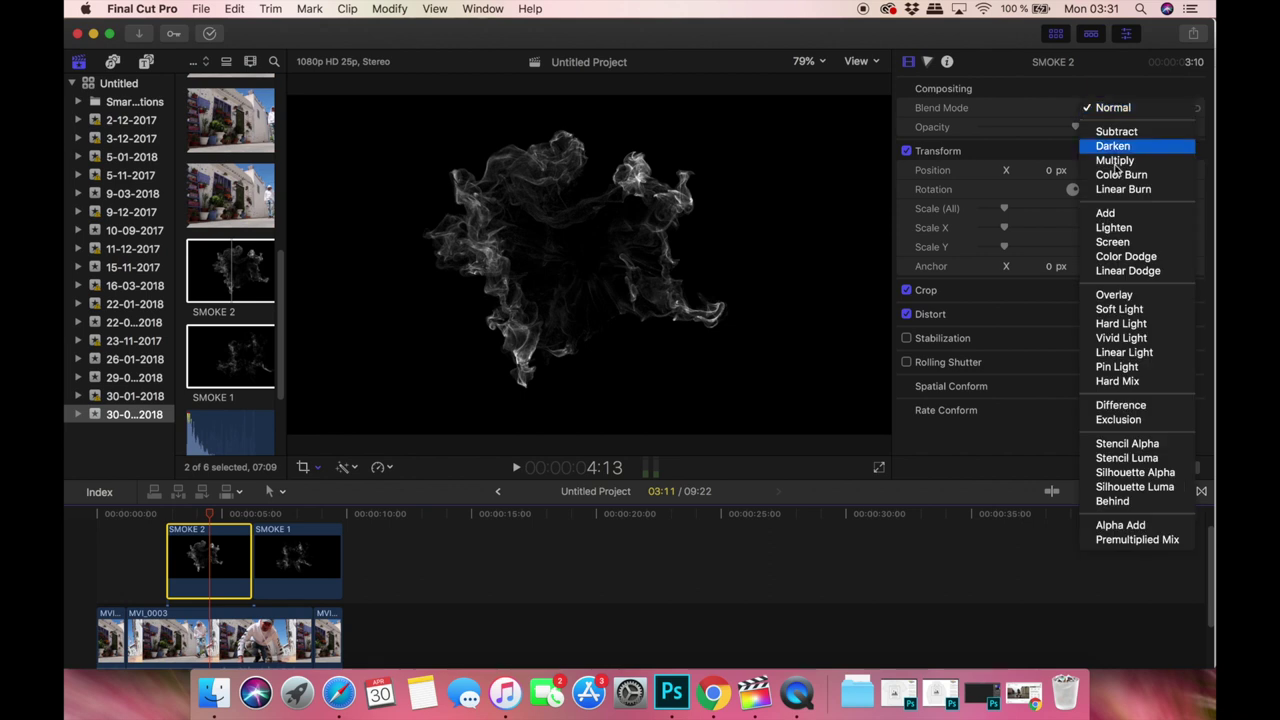
{"action": "left_click", "coordinate": [1127, 487]}
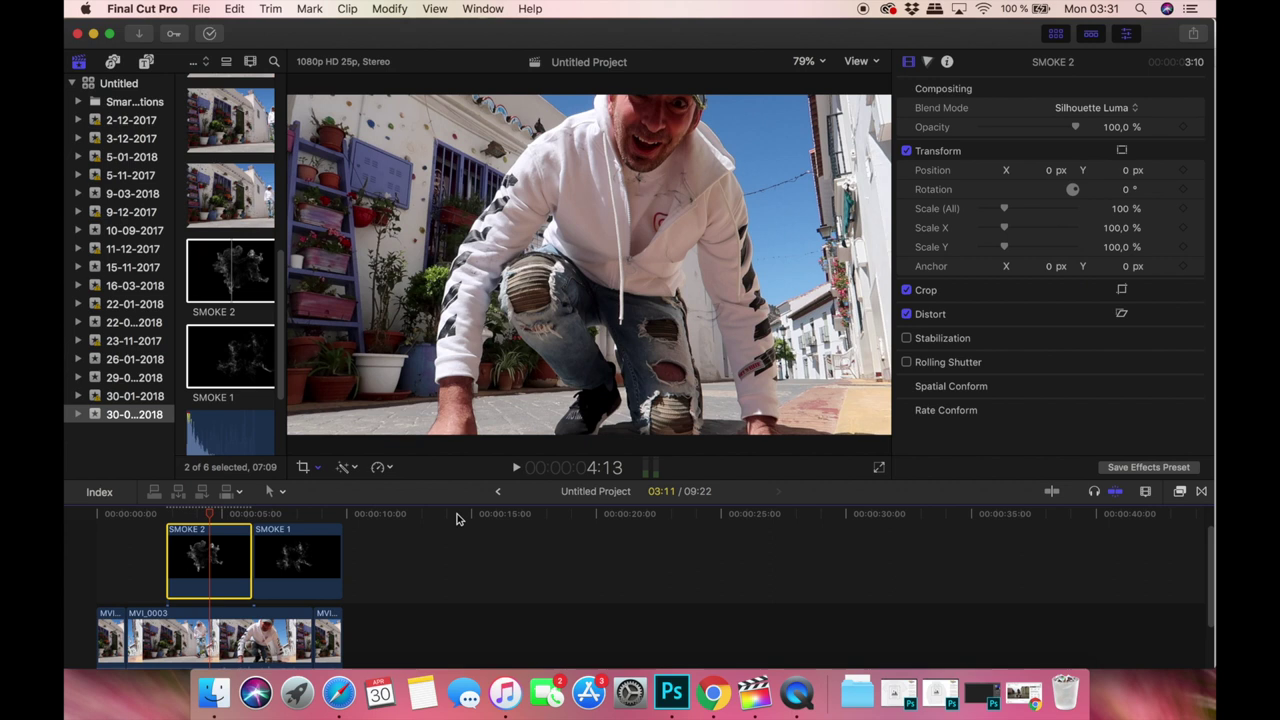
Set SMOKE 1's blend mode to Silhouette Luma and confirm the choice.
{"action": "left_click", "coordinate": [278, 551]}
{"action": "left_click", "coordinate": [1128, 108]}
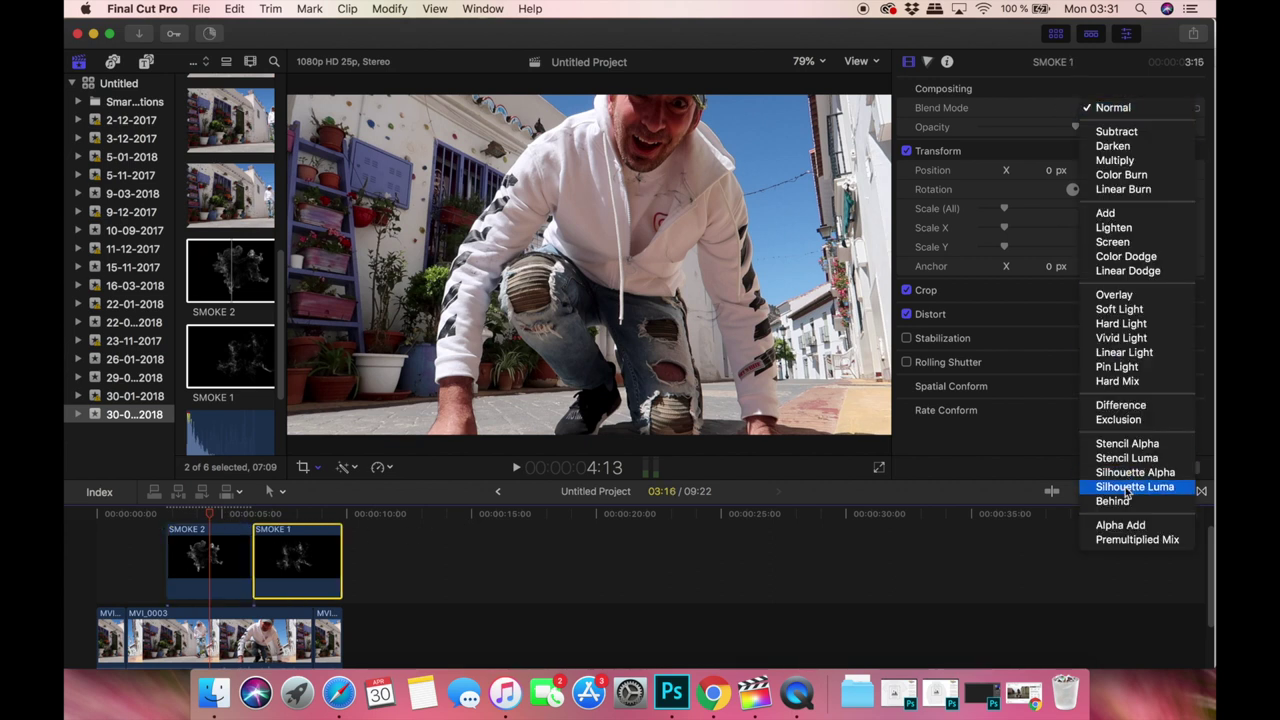
{"action": "left_click", "coordinate": [1127, 487]}
{"action": "left_click", "coordinate": [1105, 110]}
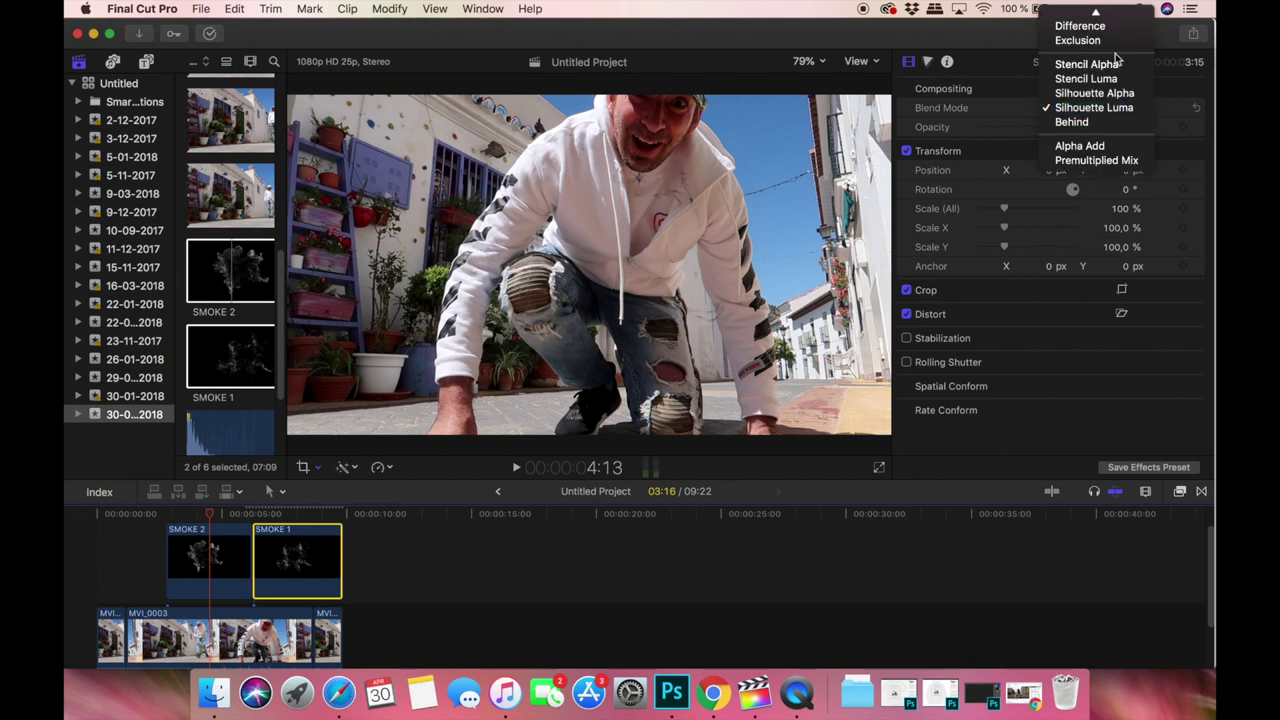
{"action": "left_click", "coordinate": [1100, 108]}
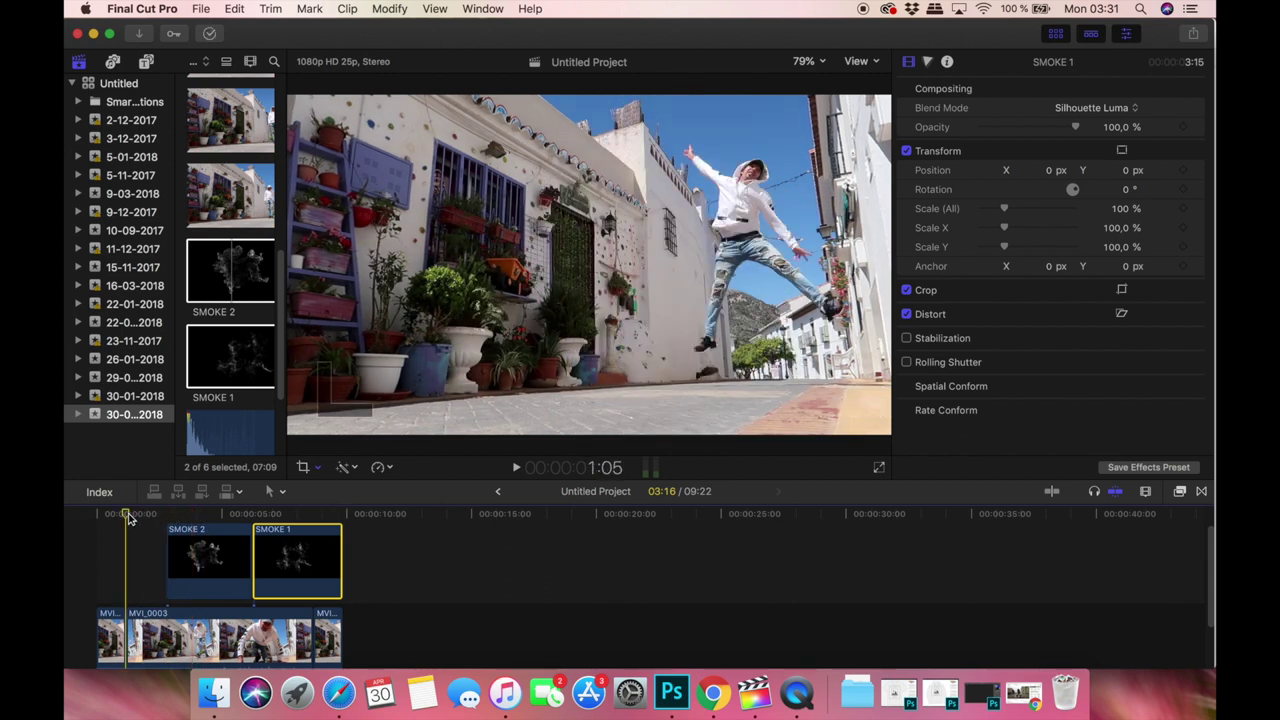
Align SMOKE 2 to the playhead, move it onto the dancer and scale it to about 82%.
{"action": "left_click_drag", "start_coordinate": [179, 545], "coordinate": [170, 585]}
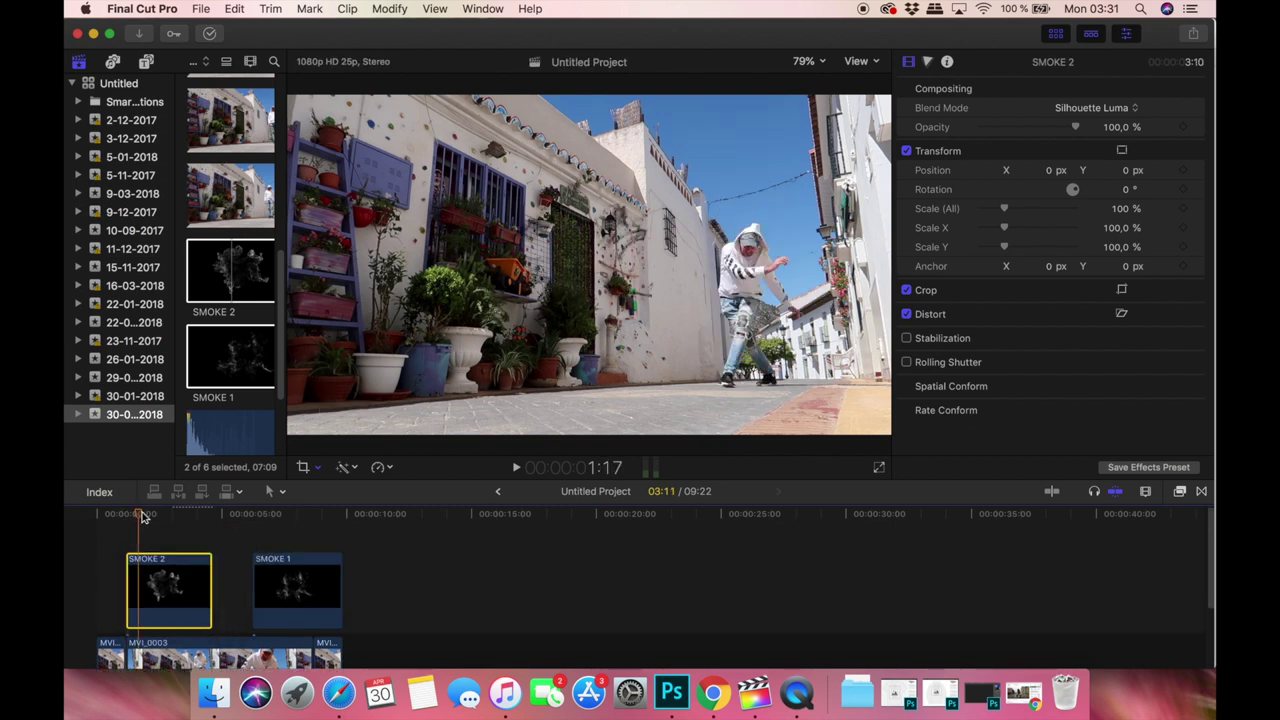
{"action": "left_click", "coordinate": [318, 467]}
{"action": "left_click", "coordinate": [340, 489]}
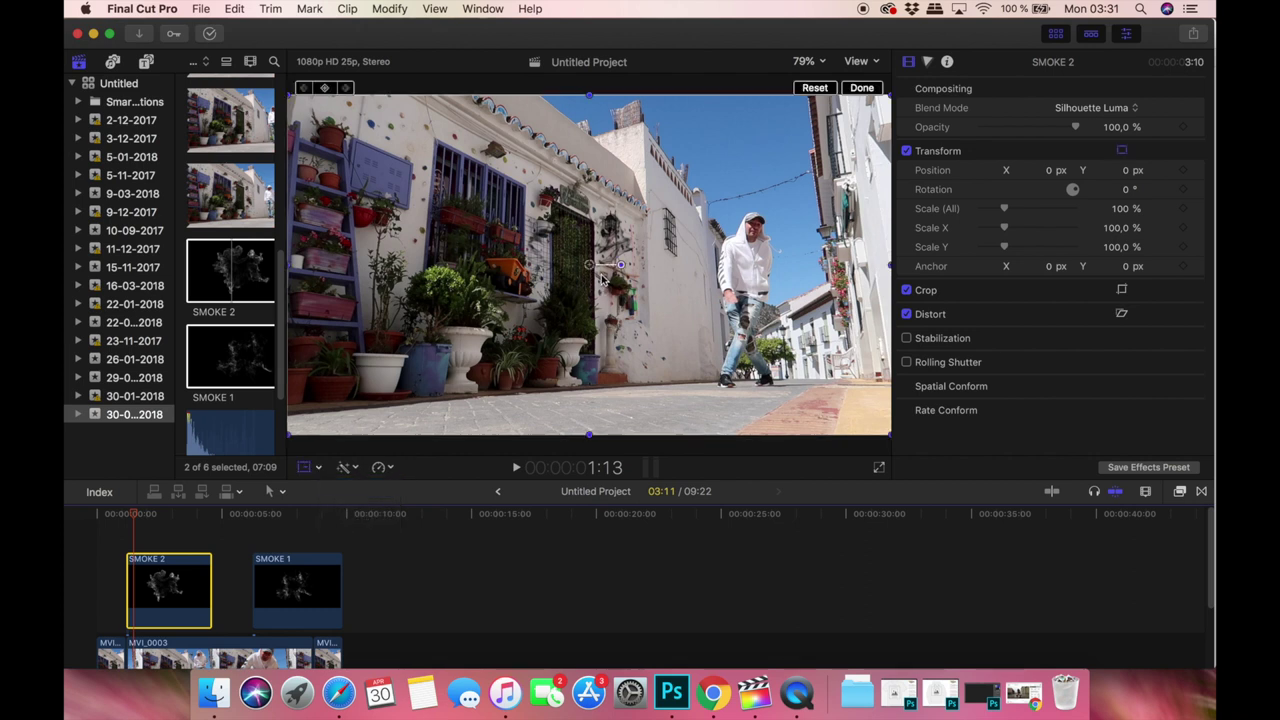
{"action": "left_click_drag", "start_coordinate": [589, 265], "coordinate": [747, 264]}
{"action": "left_click_drag", "start_coordinate": [447, 87], "coordinate": [502, 160]}
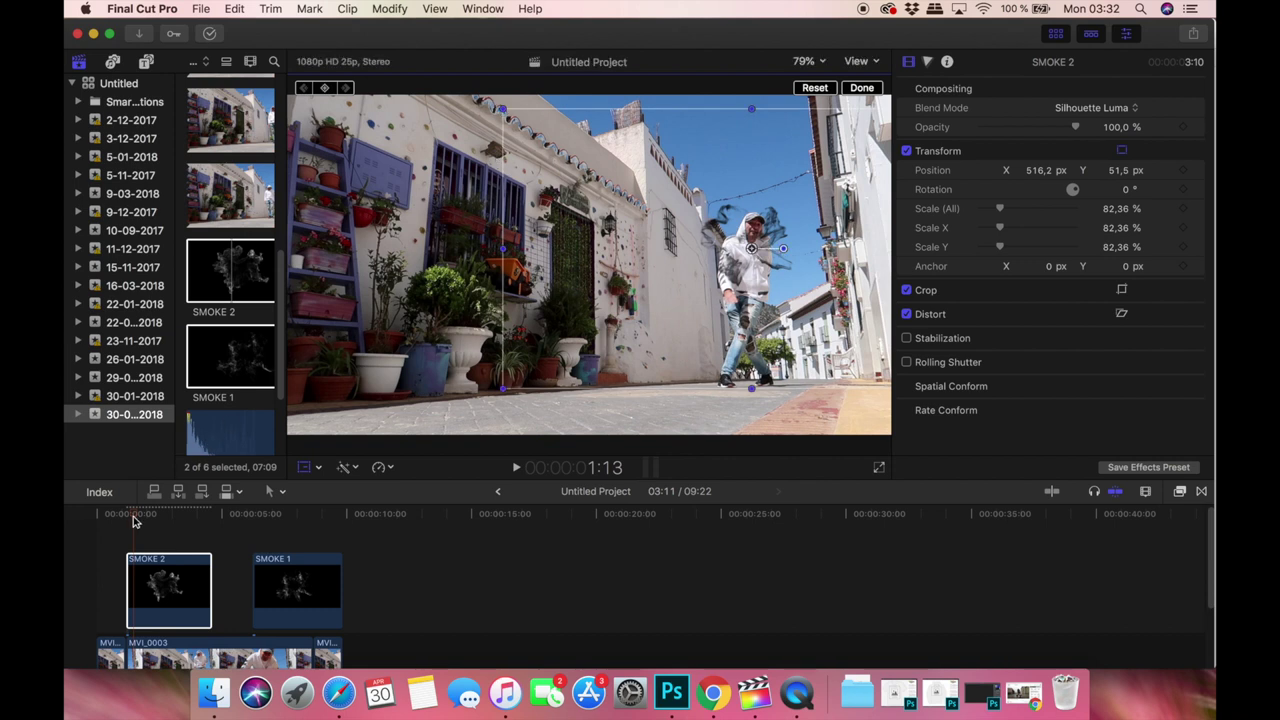
{"action": "key", "text": "space"}
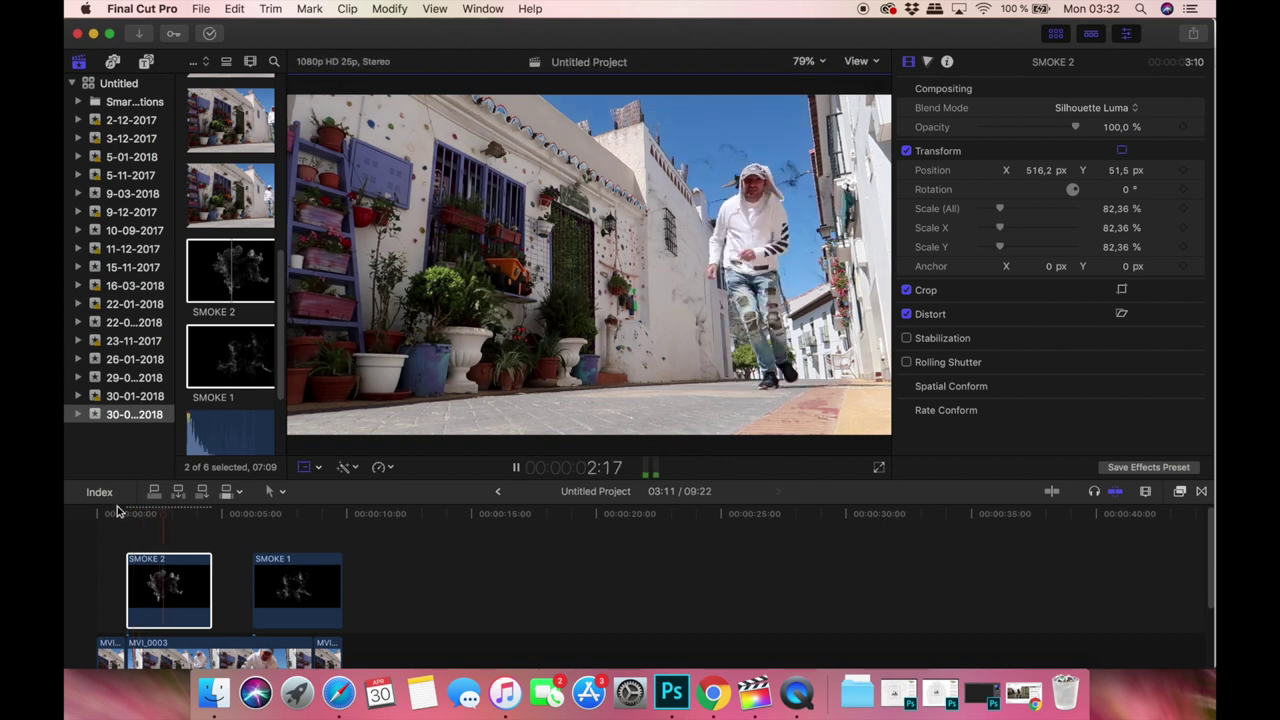
{"action": "left_click", "coordinate": [120, 515]}
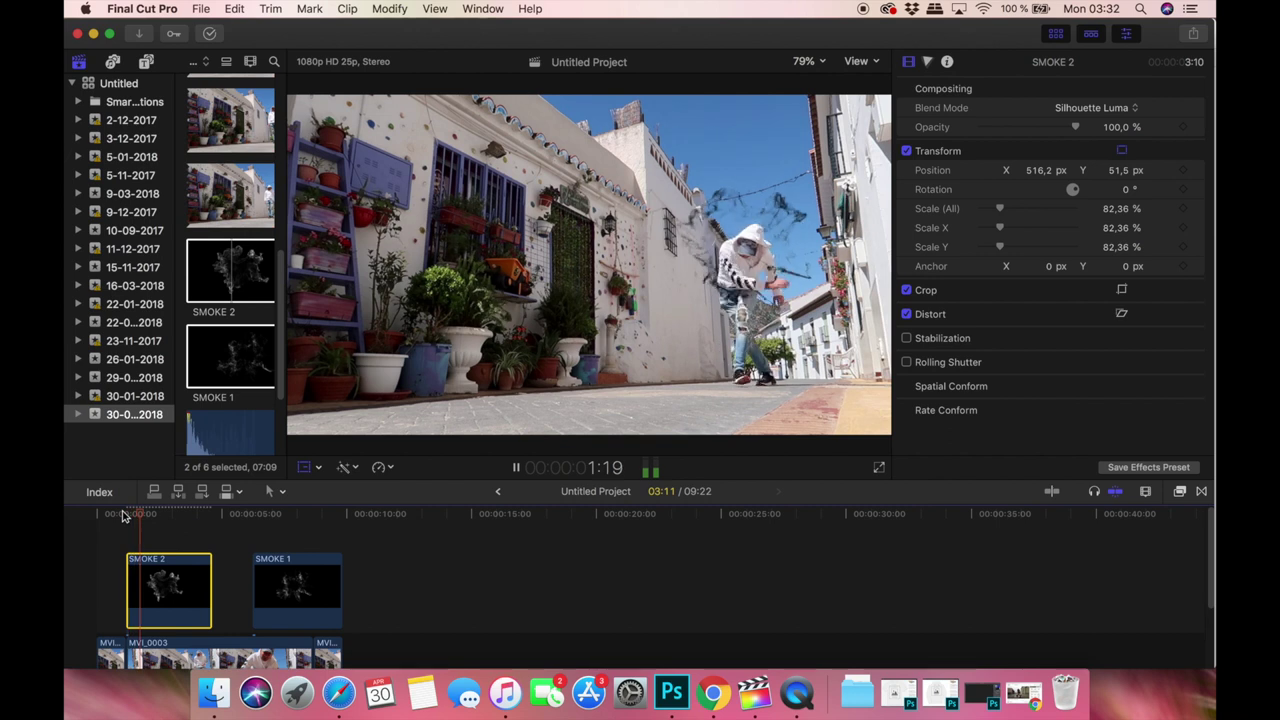
{"action": "key", "text": "space"}
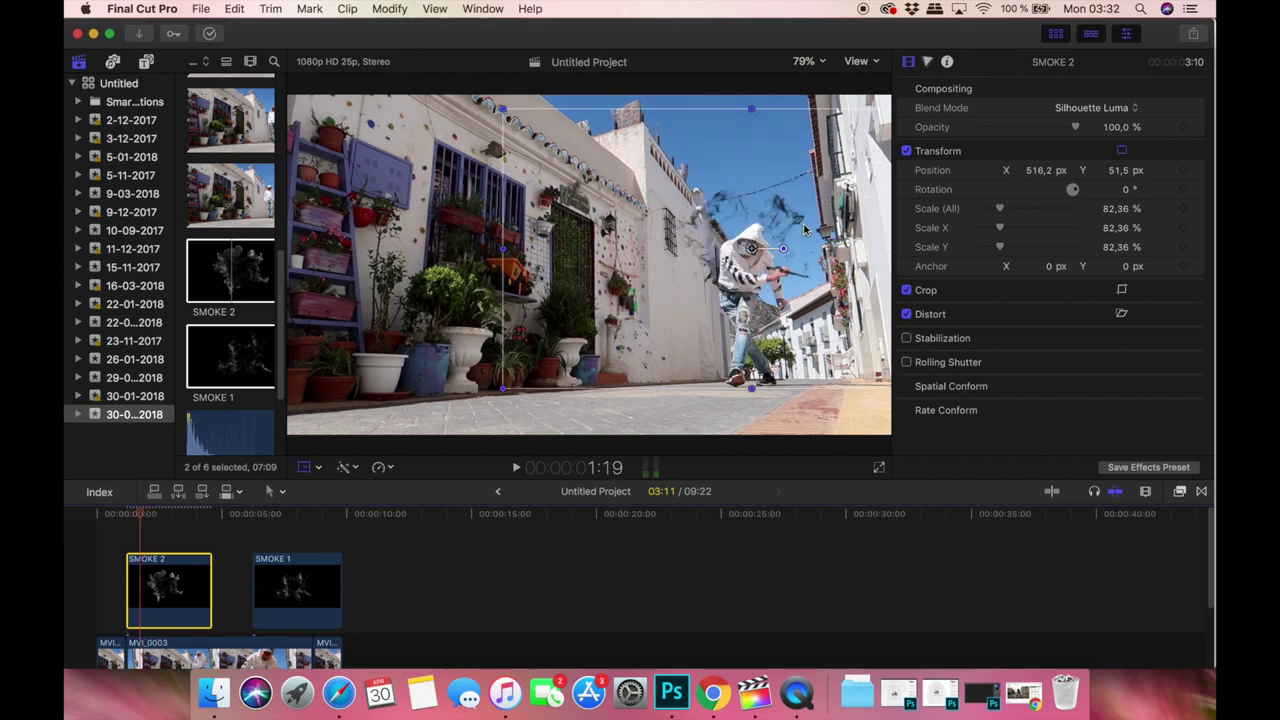
Enlarge SMOKE 2 to 122.63% and raise it to Y 119.1 px, then preview.
{"action": "left_click_drag", "start_coordinate": [503, 110], "coordinate": [370, 78]}
{"action": "left_click", "coordinate": [123, 514]}
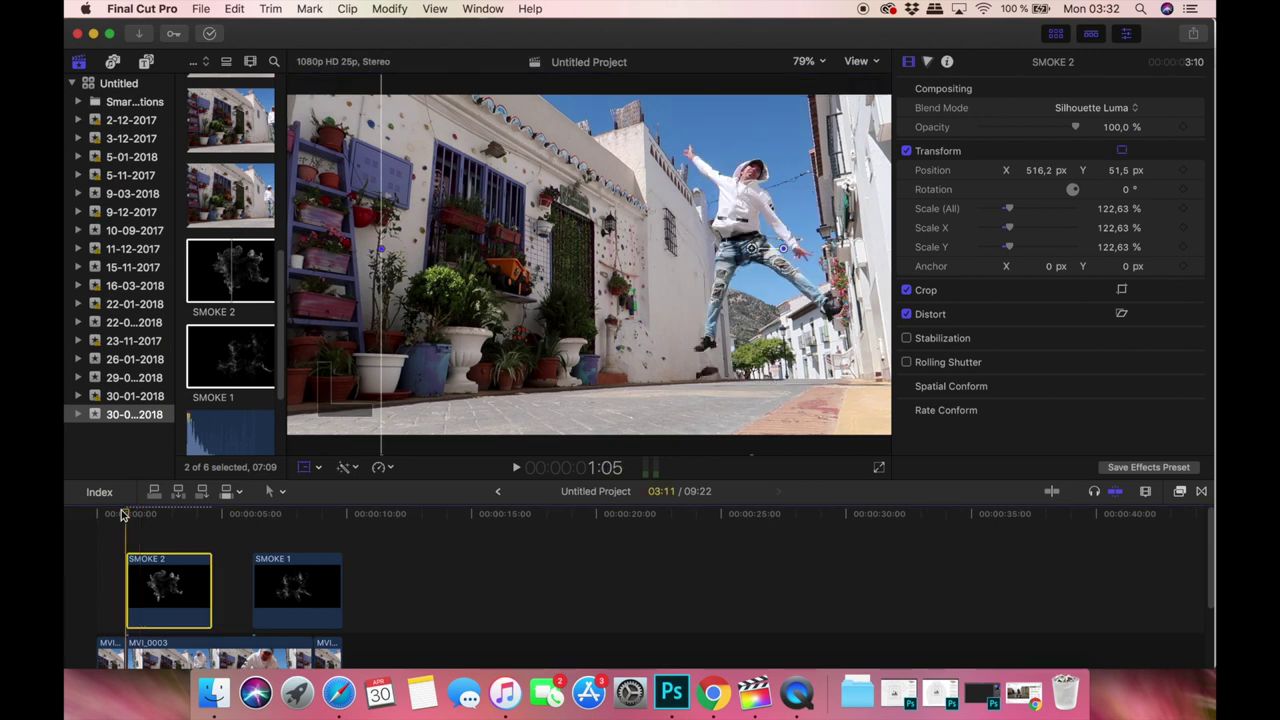
{"action": "left_click", "coordinate": [121, 514]}
{"action": "left_click", "coordinate": [141, 514]}
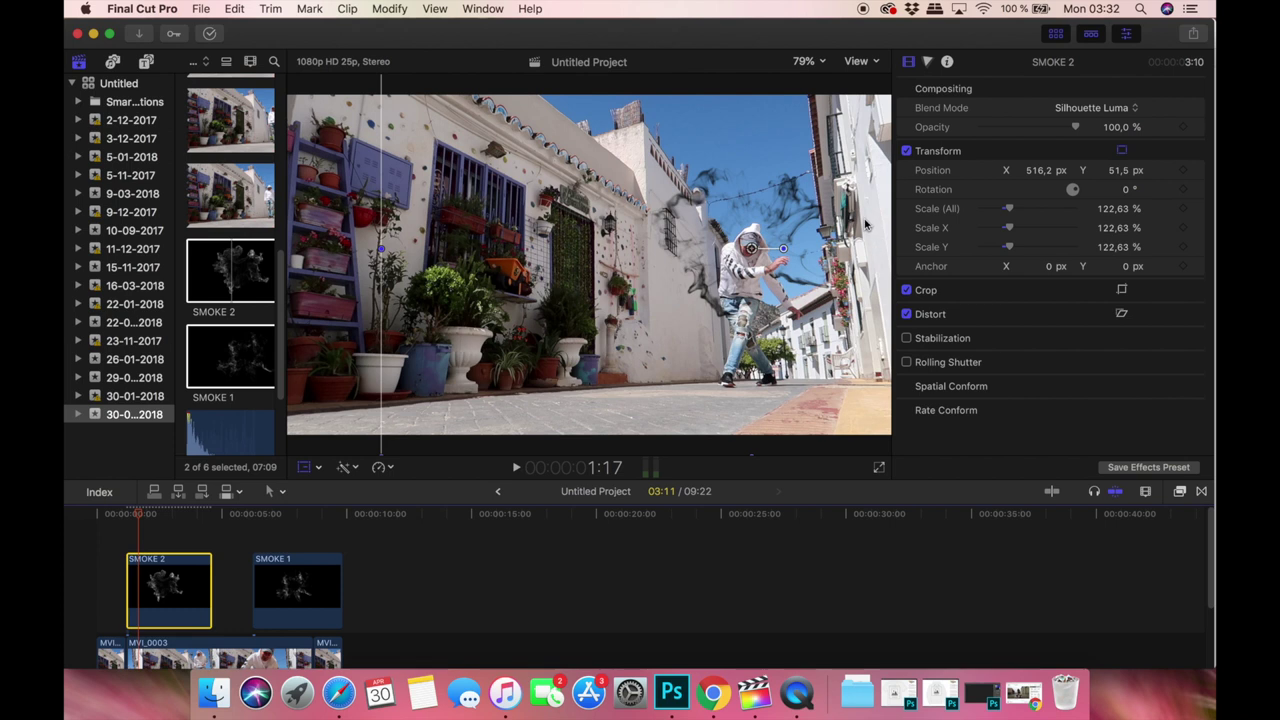
{"action": "left_click_drag", "start_coordinate": [750, 250], "coordinate": [751, 227]}
{"action": "left_click", "coordinate": [123, 514]}
{"action": "key", "text": "space"}
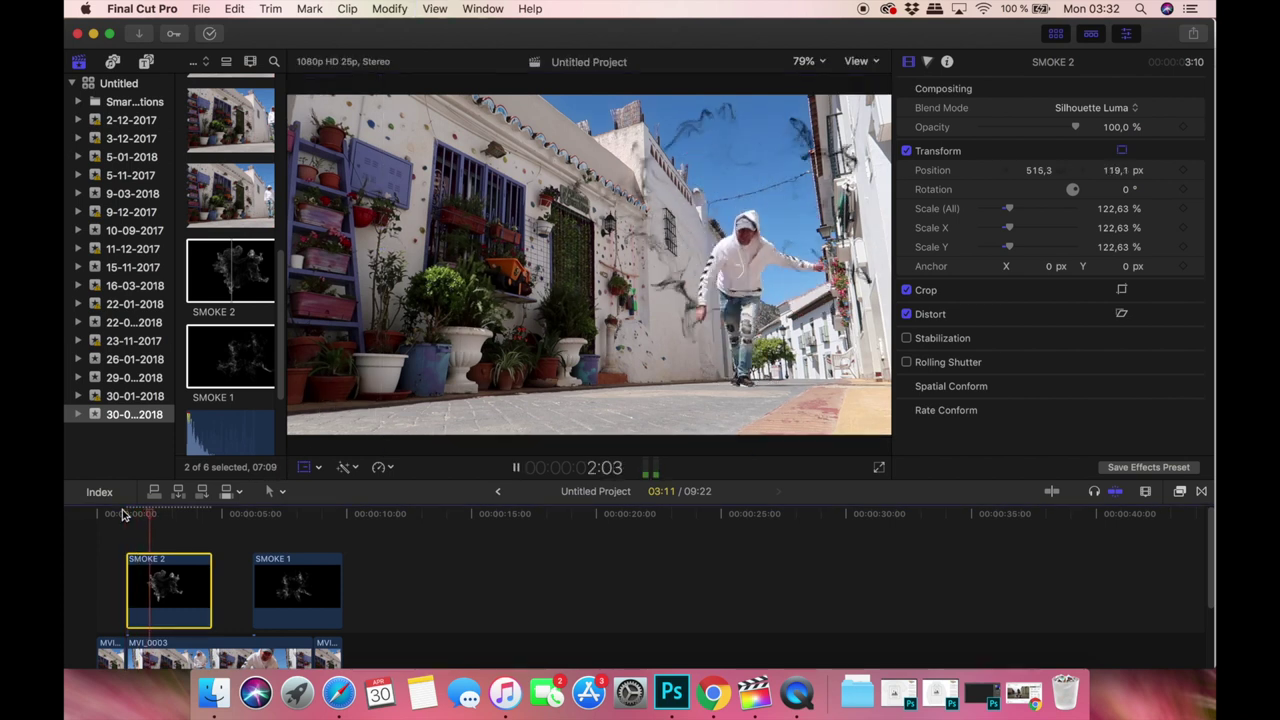
Move SMOKE 1 to the start of the timeline, stacked above SMOKE 2.
{"action": "key", "text": "space"}
{"action": "left_click", "coordinate": [265, 594]}
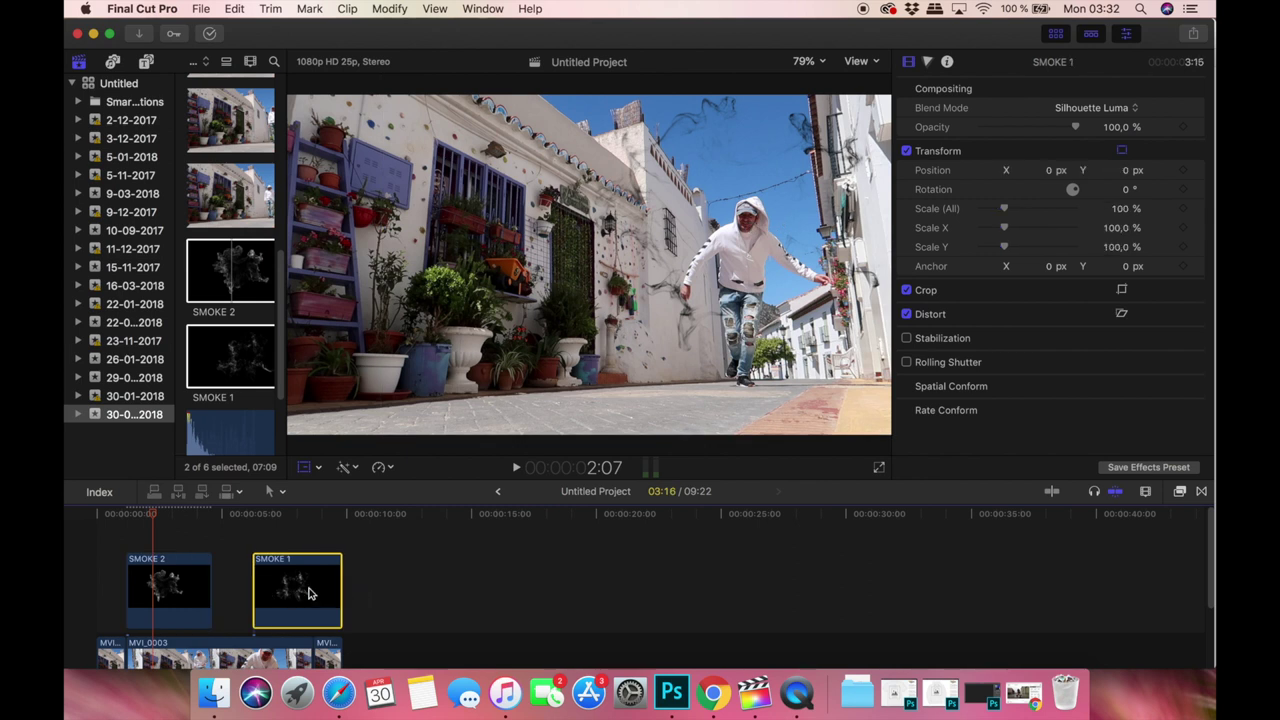
{"action": "left_click_drag", "start_coordinate": [308, 575], "coordinate": [183, 525]}
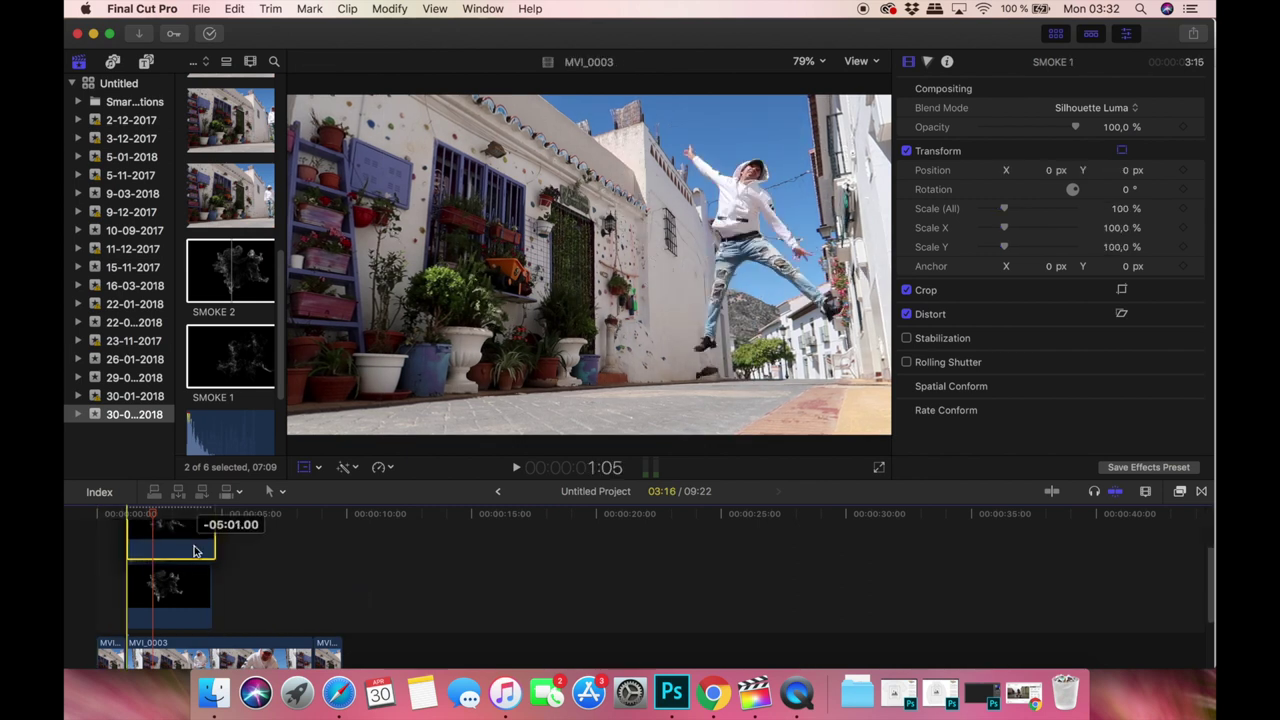
{"action": "left_click_drag", "start_coordinate": [222, 577], "coordinate": [165, 578]}
Scale SMOKE 1 to 77.67% and position it at X 480, Y -271.8 over the dancer.
{"action": "left_click", "coordinate": [130, 513]}
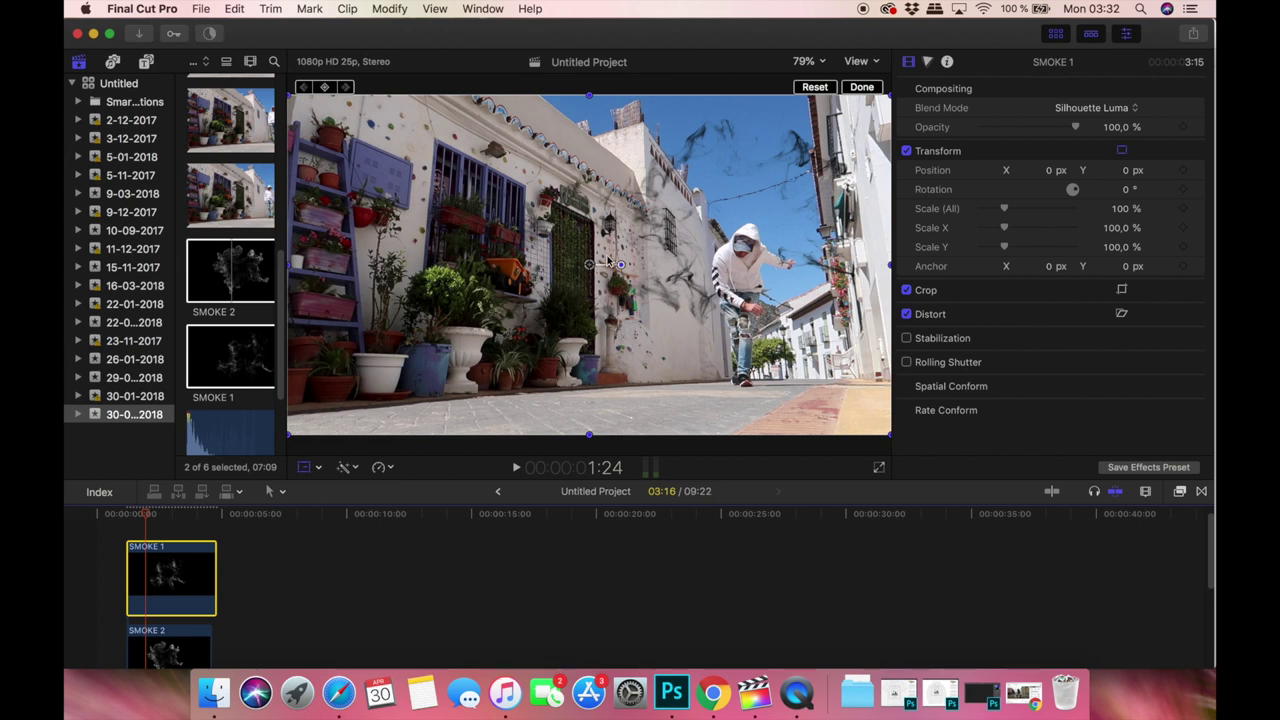
{"action": "left_click_drag", "start_coordinate": [589, 266], "coordinate": [750, 356]}
{"action": "left_click_drag", "start_coordinate": [449, 189], "coordinate": [516, 227]}
{"action": "left_click_drag", "start_coordinate": [751, 359], "coordinate": [740, 350]}
Play the opening back to check the smoke, stopping at 2:06.
{"action": "left_click", "coordinate": [115, 513]}
{"action": "key", "text": "space"}
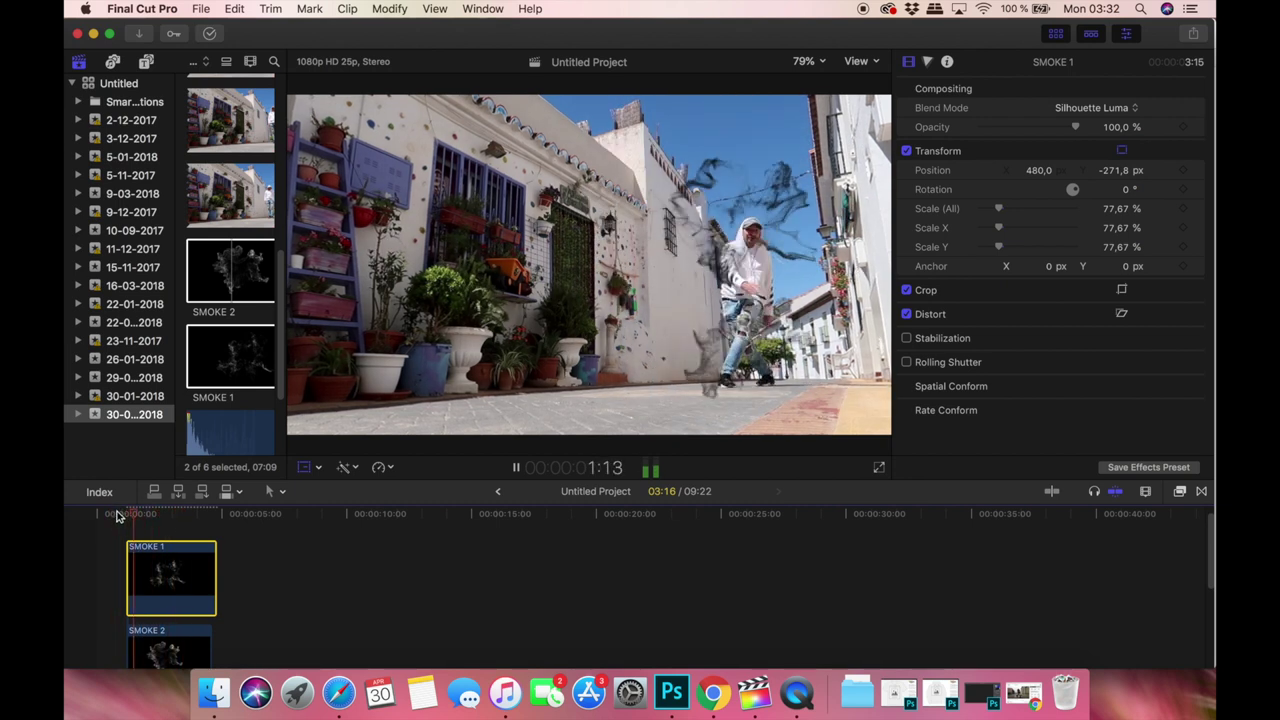
{"action": "left_click", "coordinate": [155, 570]}
{"action": "left_click", "coordinate": [153, 516]}
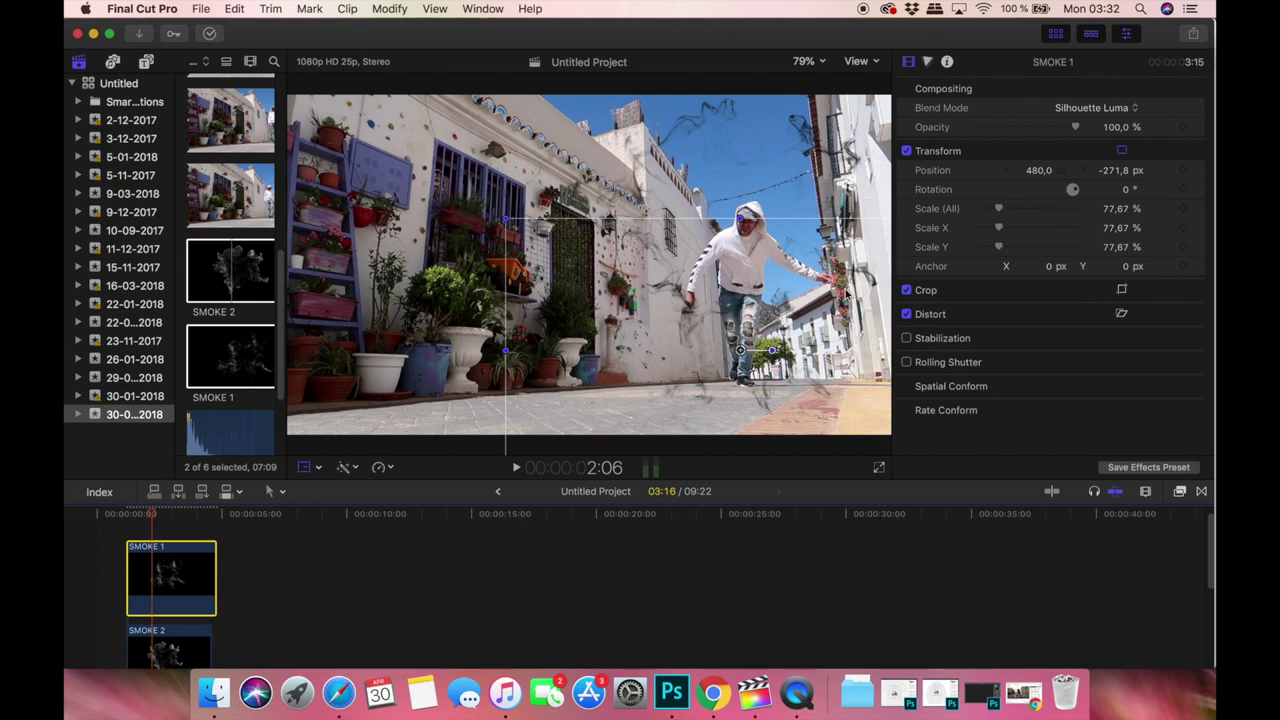
Retime SMOKE 1 to about 174% speed with its retime handle.
{"action": "left_click", "coordinate": [318, 469]}
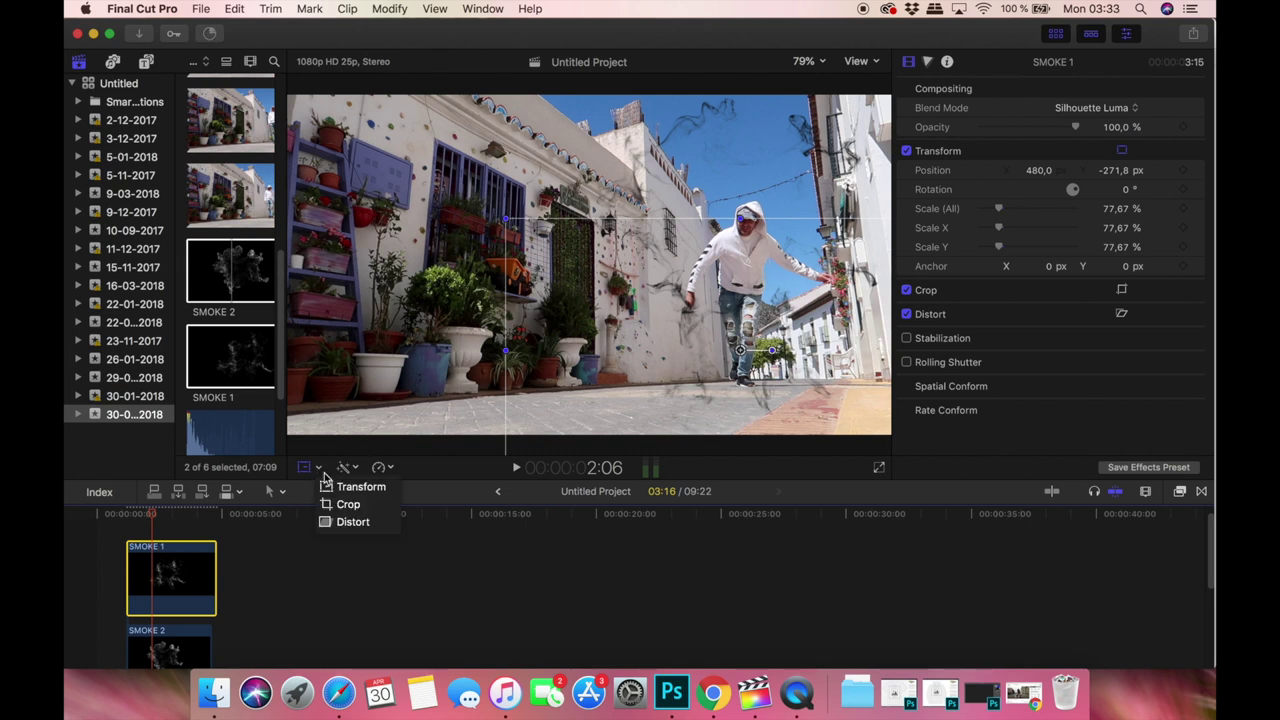
{"action": "left_click", "coordinate": [385, 469]}
{"action": "left_click", "coordinate": [386, 467]}
{"action": "left_click", "coordinate": [420, 579]}
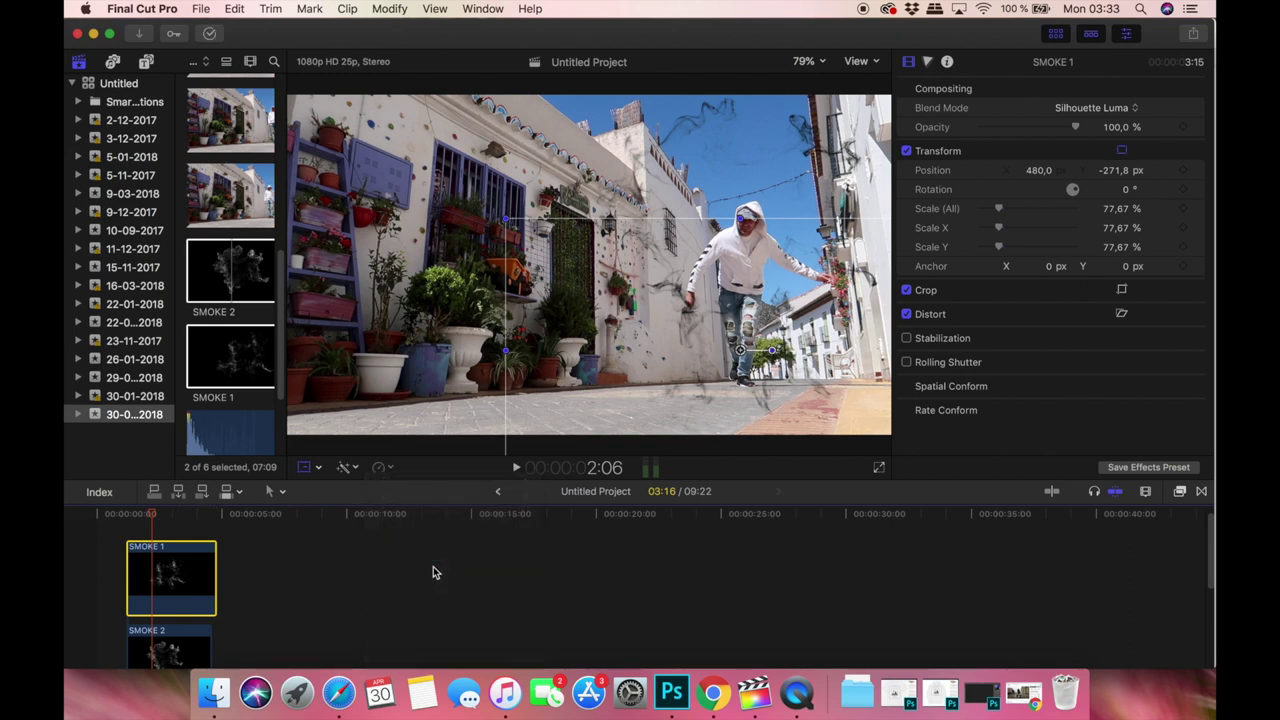
{"action": "left_click_drag", "start_coordinate": [216, 541], "coordinate": [178, 545]}
{"action": "left_click", "coordinate": [217, 598]}
Retime SMOKE 2 to about 178% speed with its retime handle.
{"action": "left_click", "coordinate": [189, 638]}
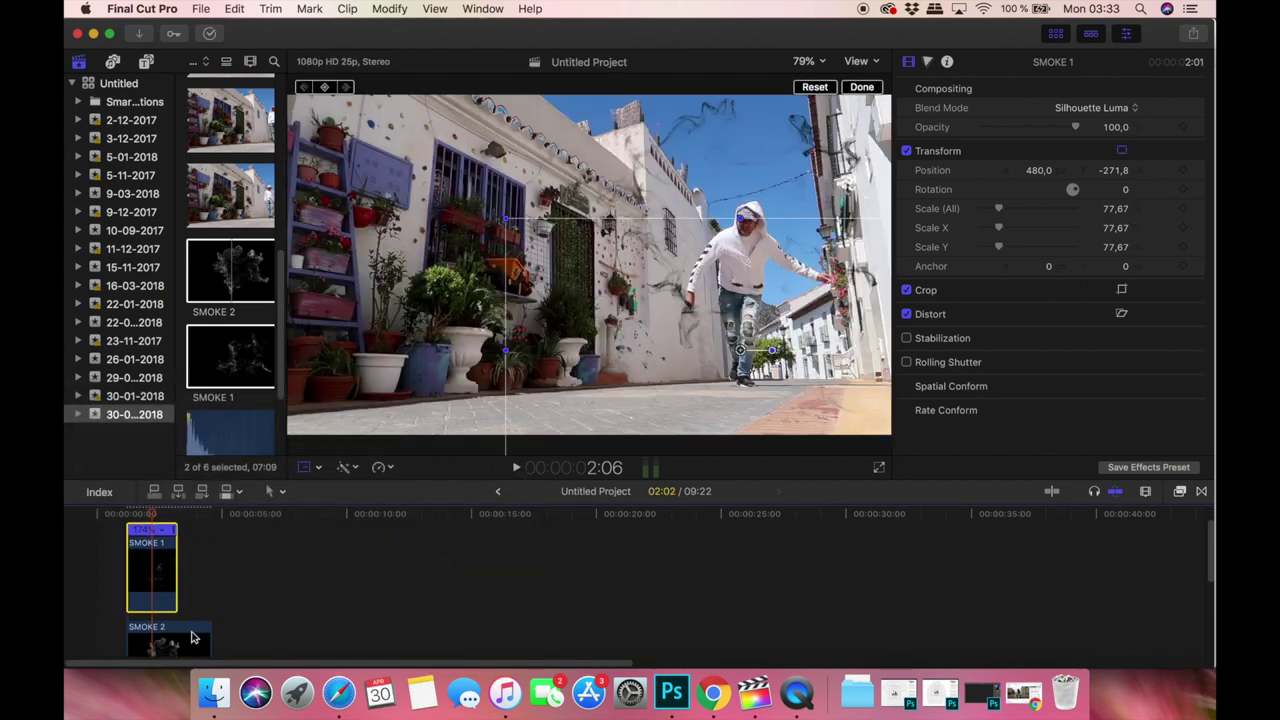
{"action": "left_click", "coordinate": [280, 492]}
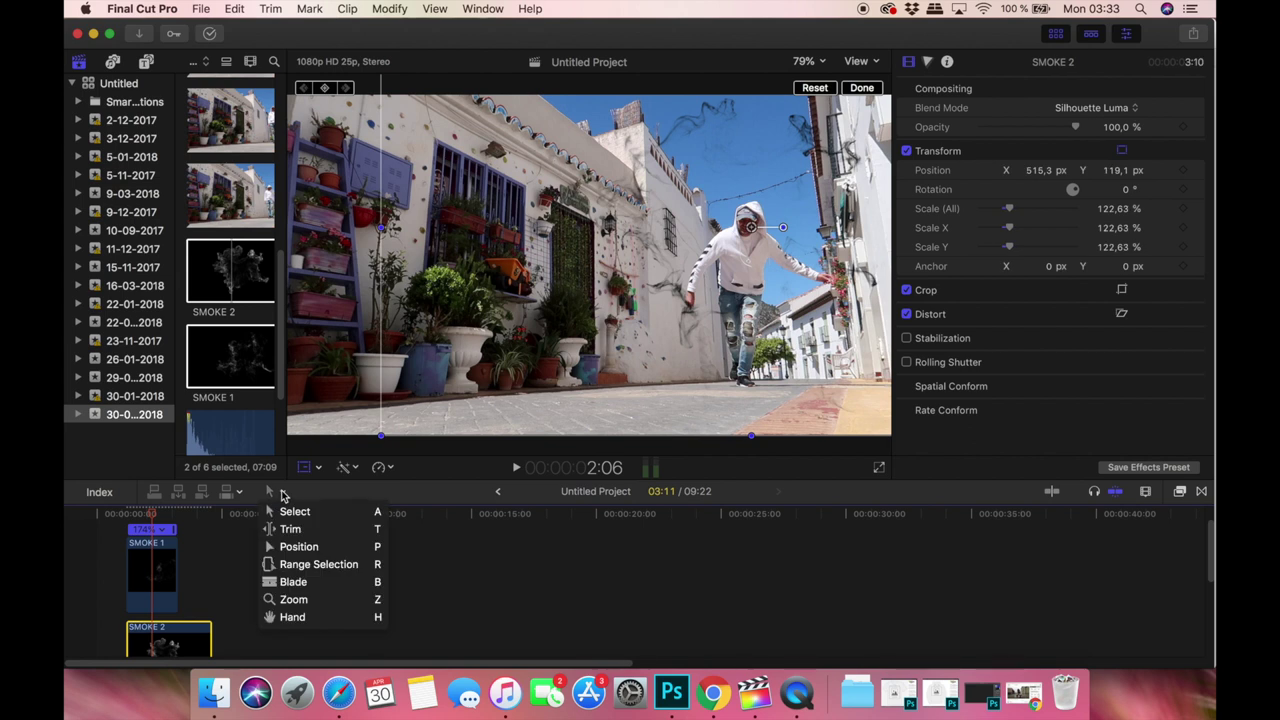
{"action": "left_click", "coordinate": [393, 472]}
{"action": "left_click", "coordinate": [390, 470]}
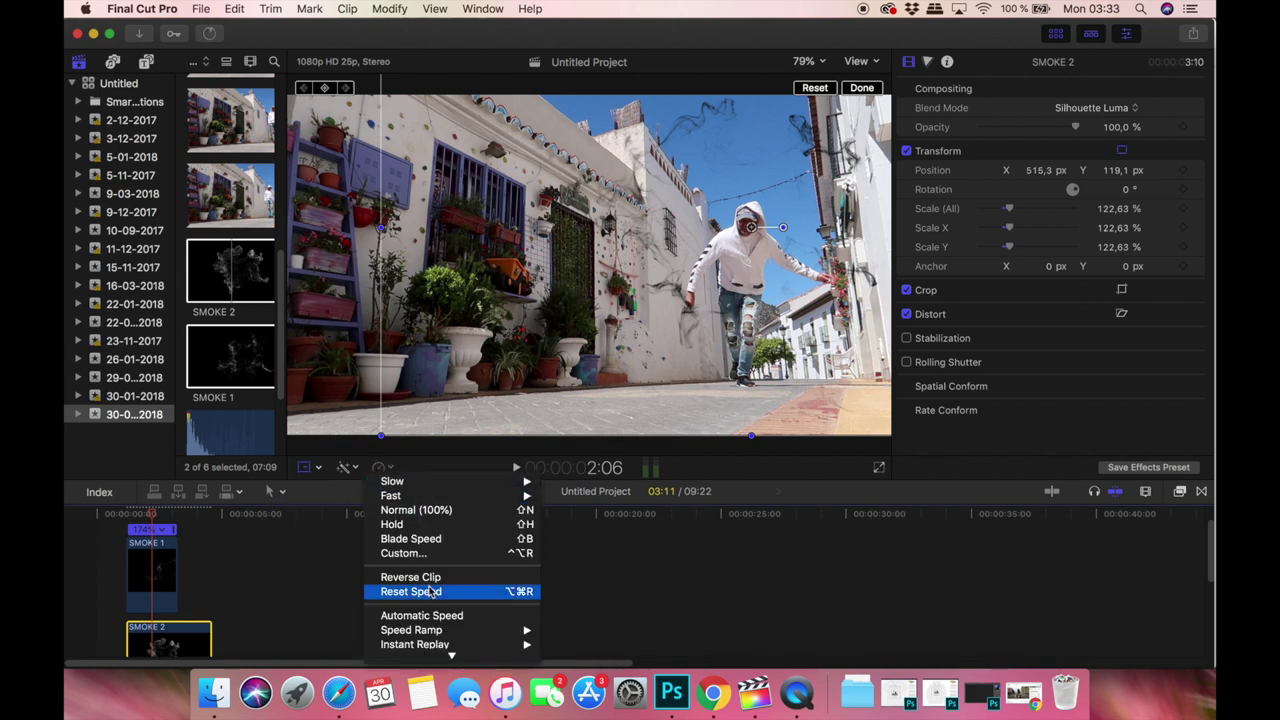
{"action": "mouse_move", "coordinate": [449, 649]}
{"action": "left_click", "coordinate": [440, 553]}
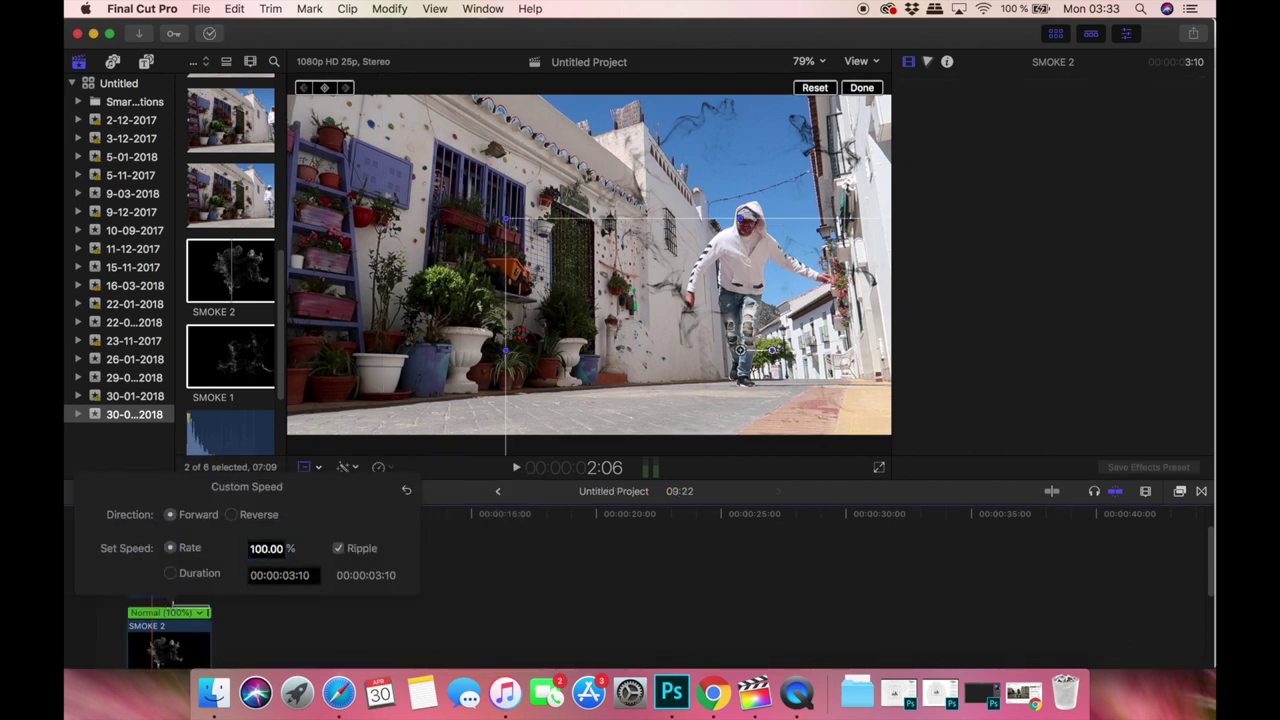
{"action": "key", "text": "Escape"}
{"action": "left_click_drag", "start_coordinate": [210, 617], "coordinate": [175, 620]}
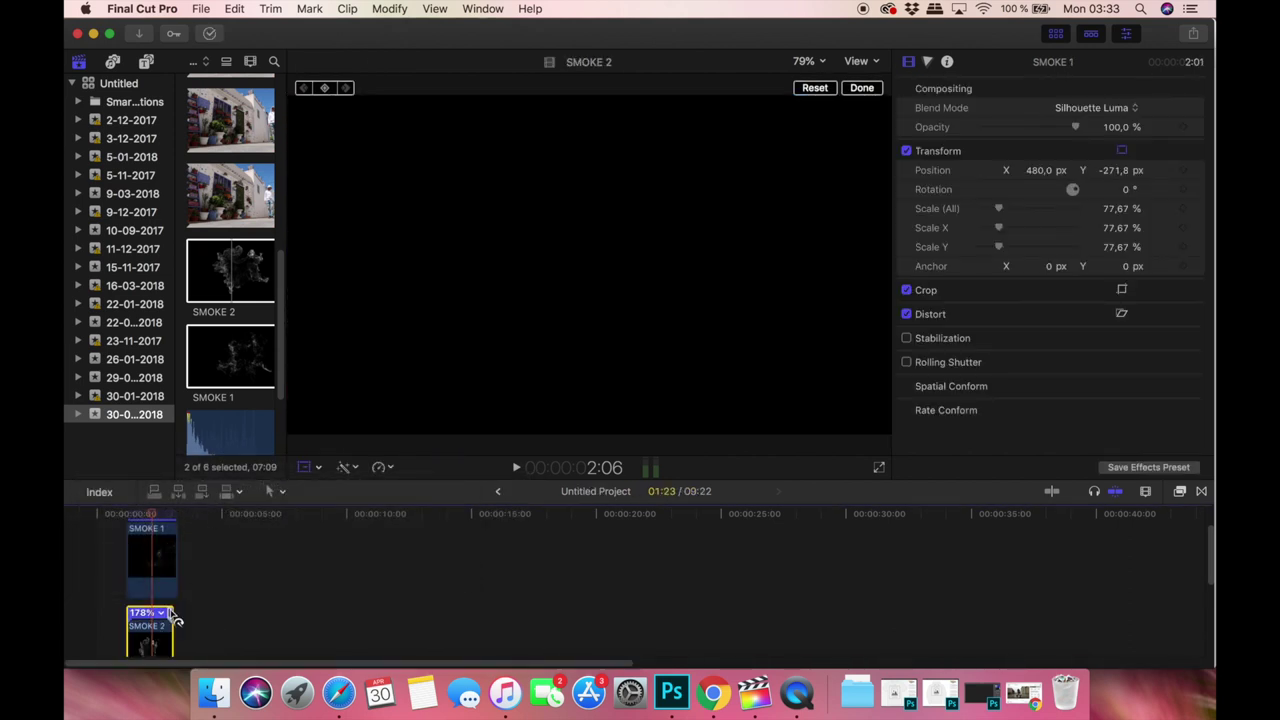
Preview both faster smoke overlays from near the start.
{"action": "left_click", "coordinate": [180, 514]}
{"action": "scroll", "coordinate": [220, 588], "scroll_direction": "down", "scroll_amount": 2}
{"action": "scroll", "coordinate": [212, 582], "scroll_direction": "down", "scroll_amount": 1}
{"action": "left_click", "coordinate": [115, 515]}
{"action": "key", "text": "space"}
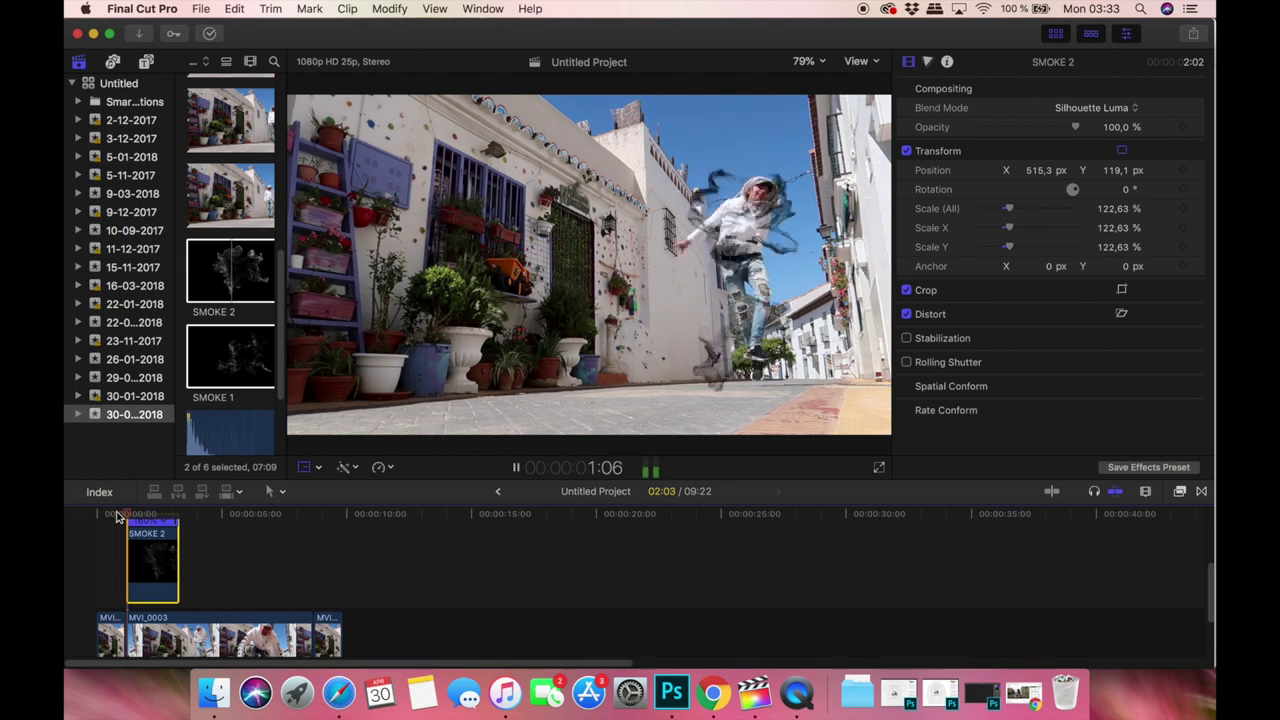
{"action": "left_click", "coordinate": [115, 515]}
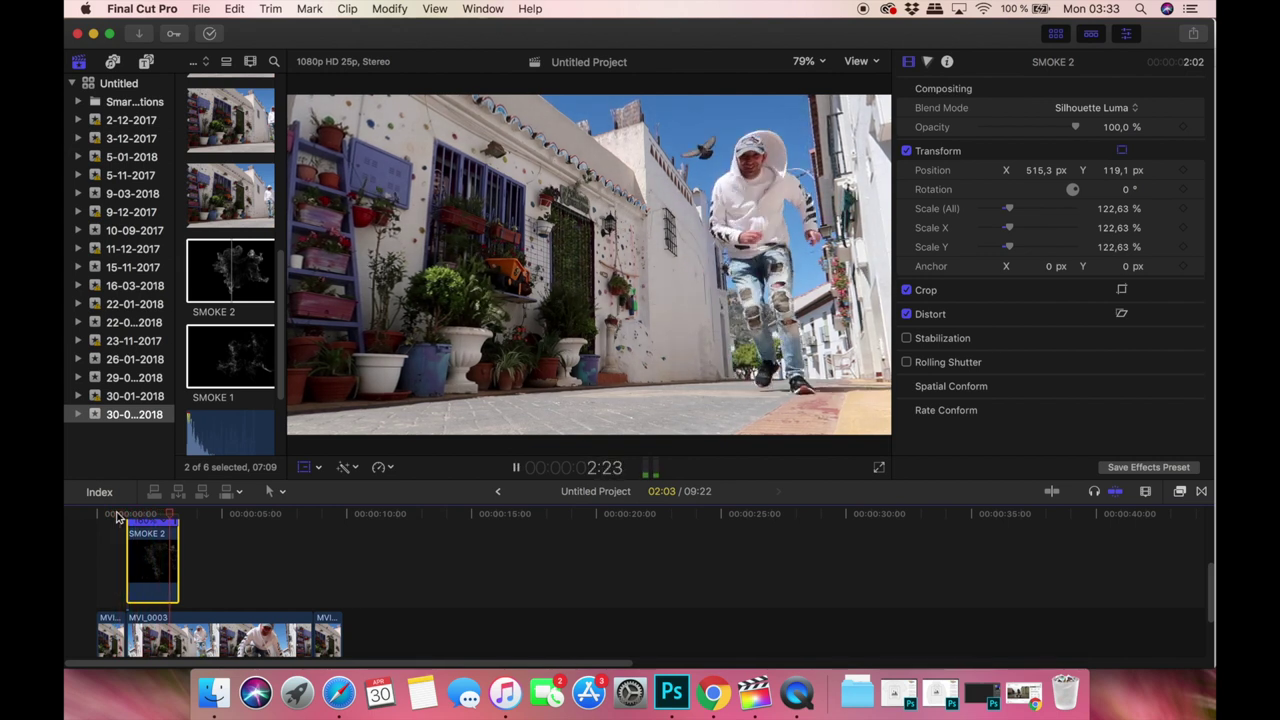
Select both smoke clips and copy them with Edit > Copy.
{"action": "key", "text": "space"}
{"action": "left_click_drag", "start_coordinate": [230, 565], "coordinate": [196, 584]}
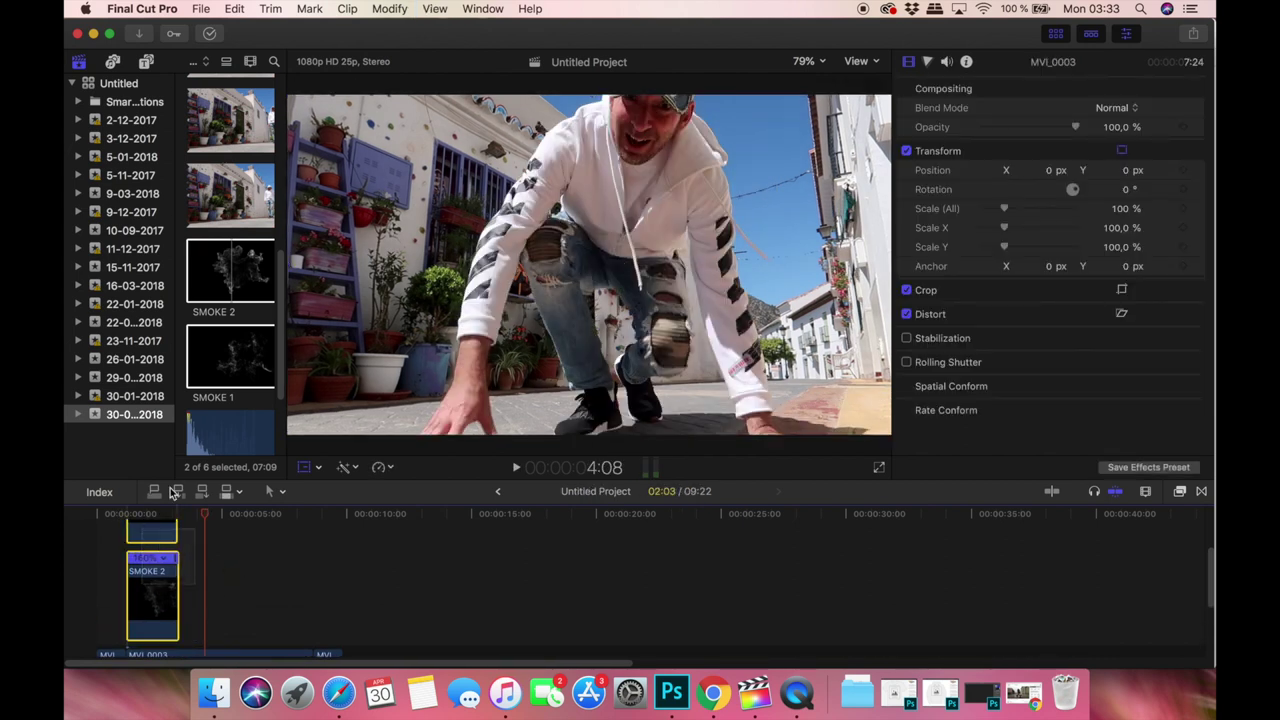
{"action": "left_click", "coordinate": [236, 10]}
{"action": "left_click", "coordinate": [258, 84]}
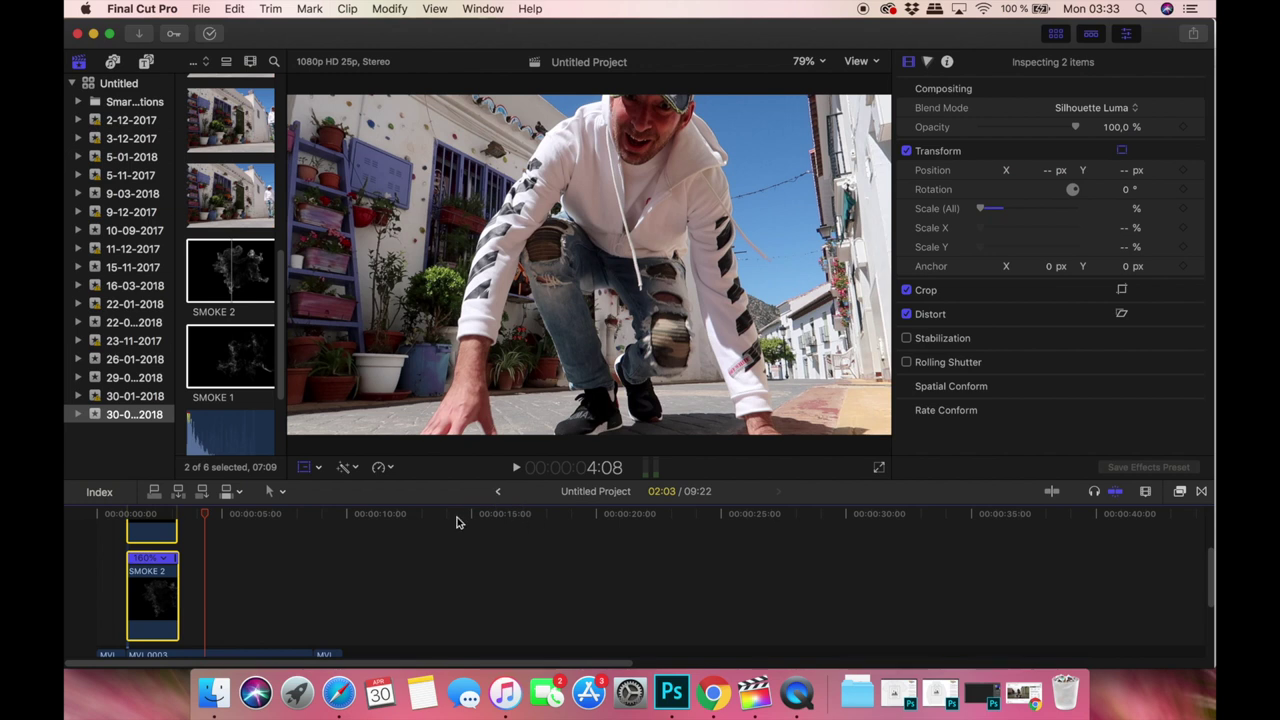
Paste the smoke copies near the 8-second mark and play that section.
{"action": "left_click", "coordinate": [293, 518]}
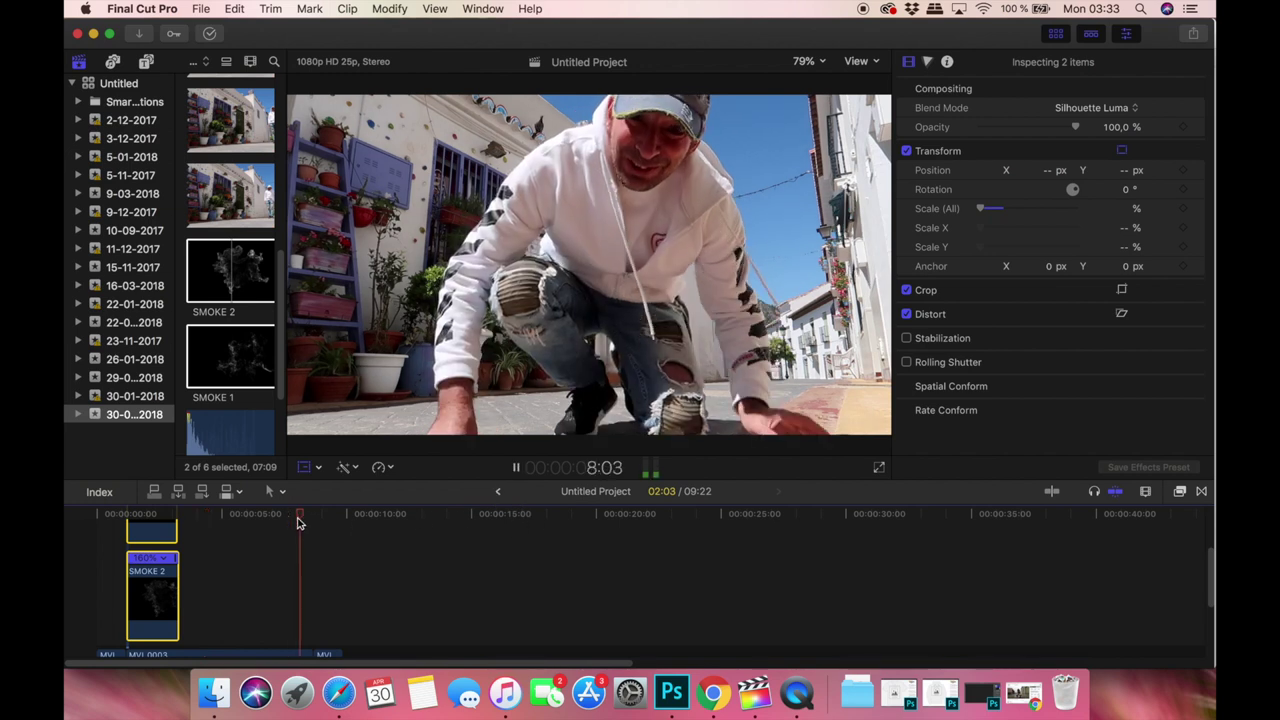
{"action": "key", "text": "space"}
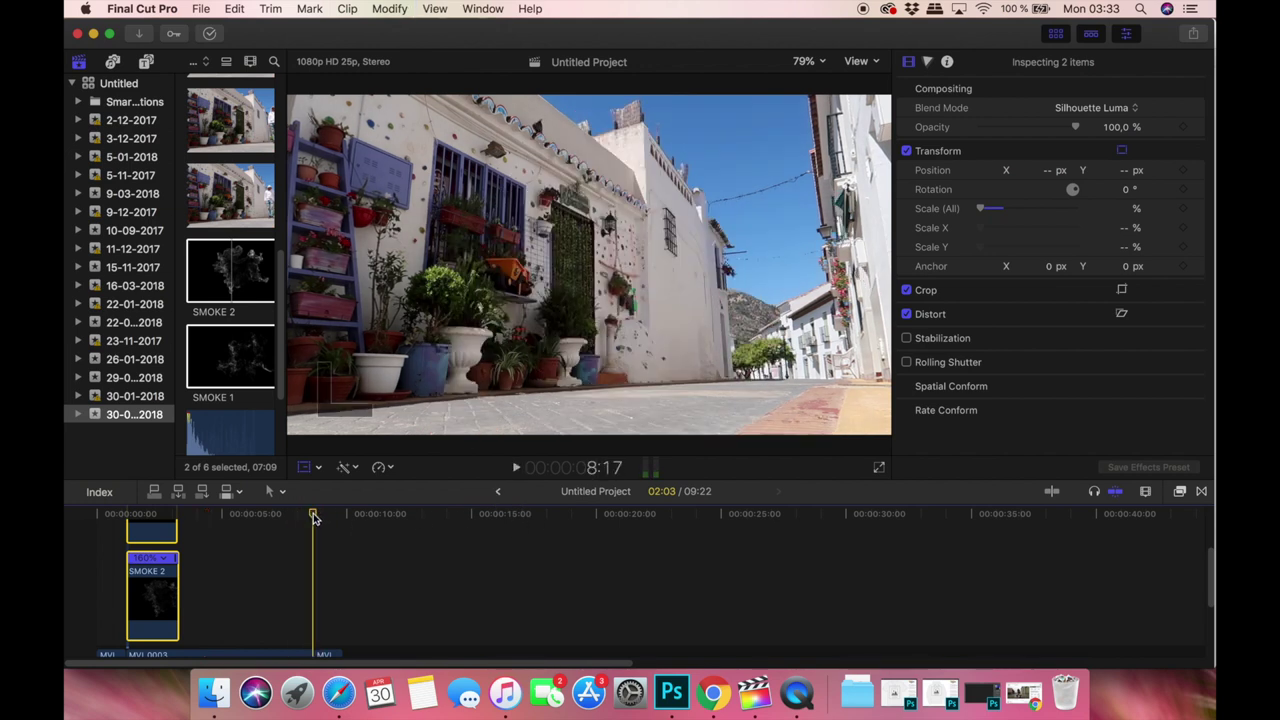
{"action": "left_click", "coordinate": [236, 9]}
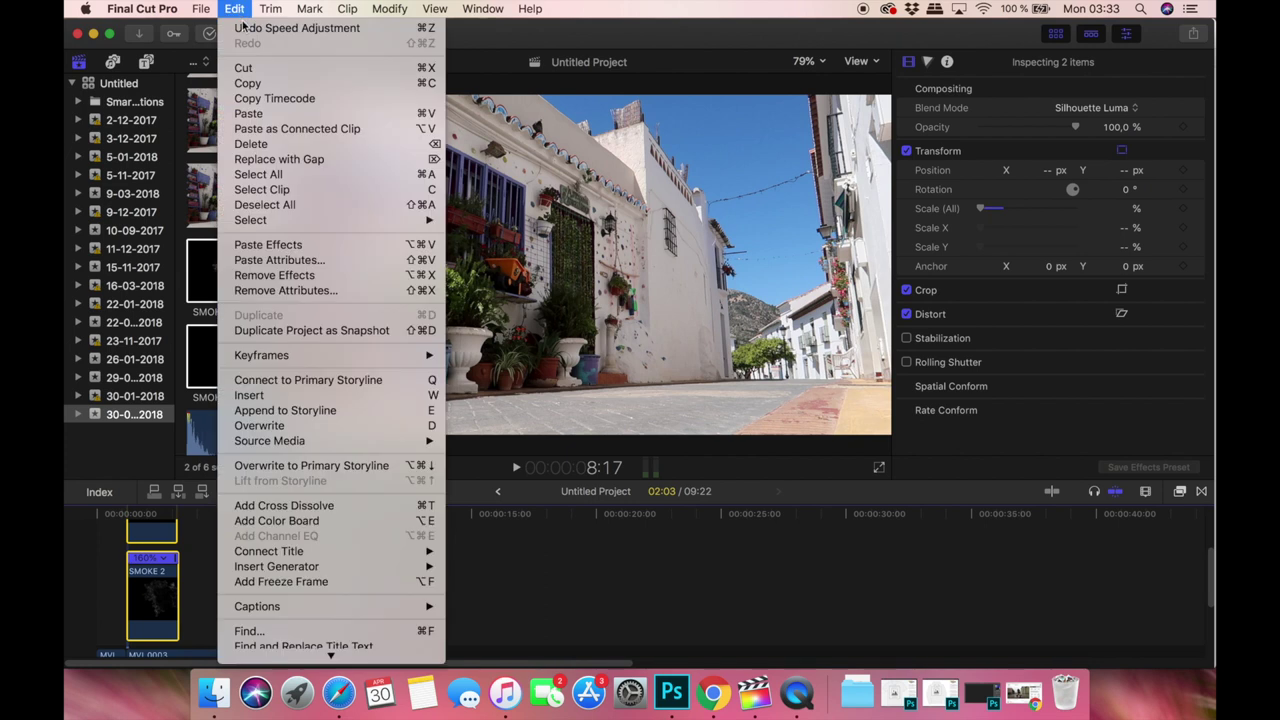
{"action": "left_click", "coordinate": [258, 117]}
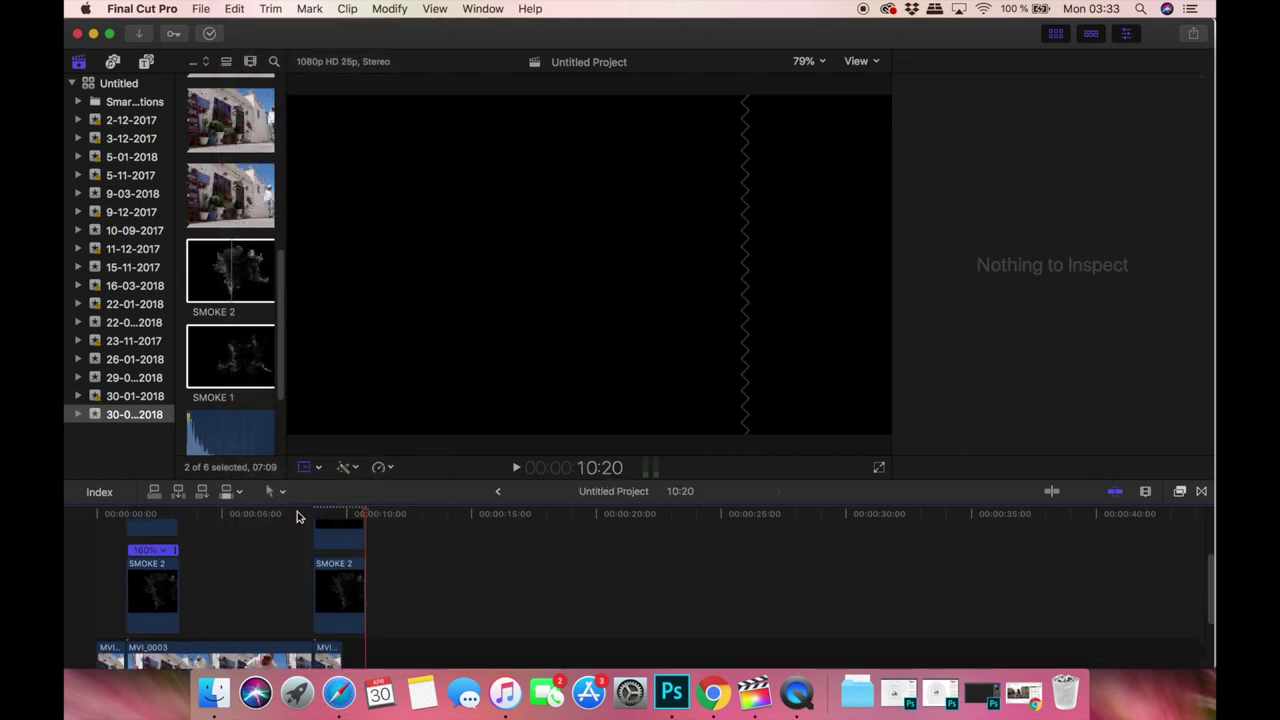
{"action": "left_click", "coordinate": [296, 517]}
{"action": "key", "text": "space"}
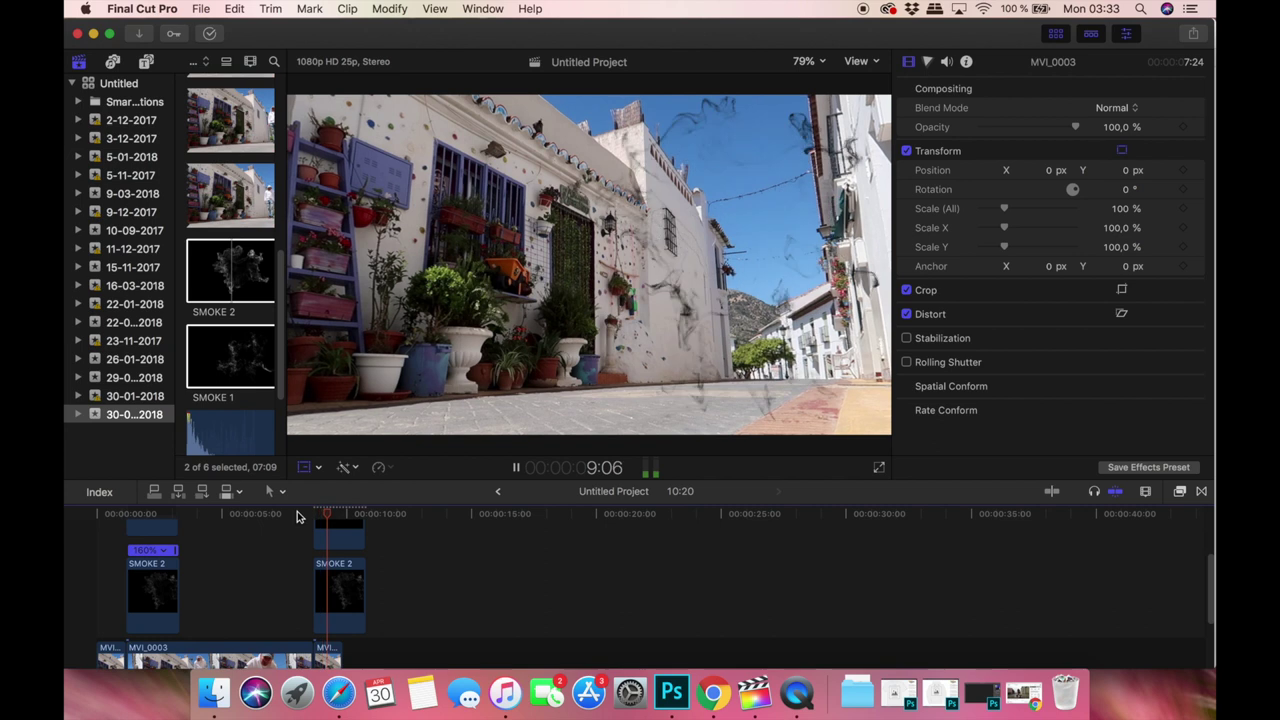
At the pasted smoke, move SMOKE 2 left and SMOKE 1 left and up in the viewer.
{"action": "left_click", "coordinate": [298, 517]}
{"action": "key", "text": "space"}
{"action": "left_click", "coordinate": [313, 517]}
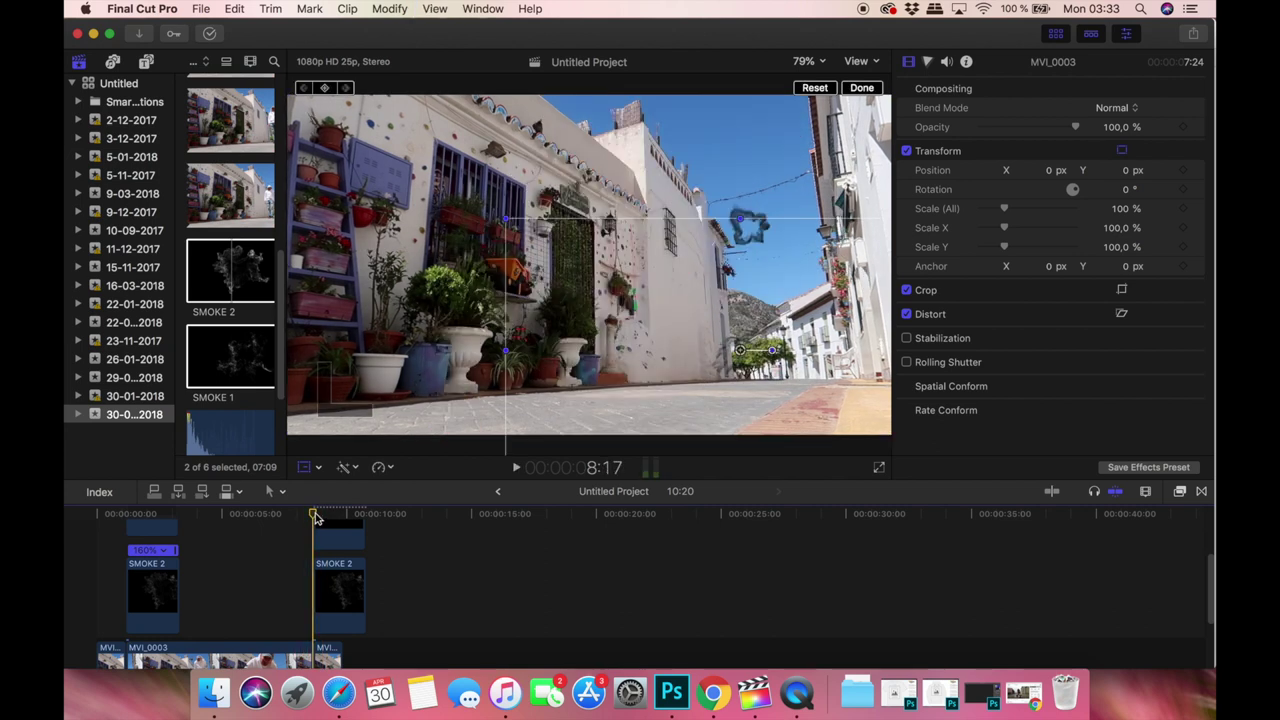
{"action": "left_click_drag", "start_coordinate": [313, 517], "coordinate": [316, 517]}
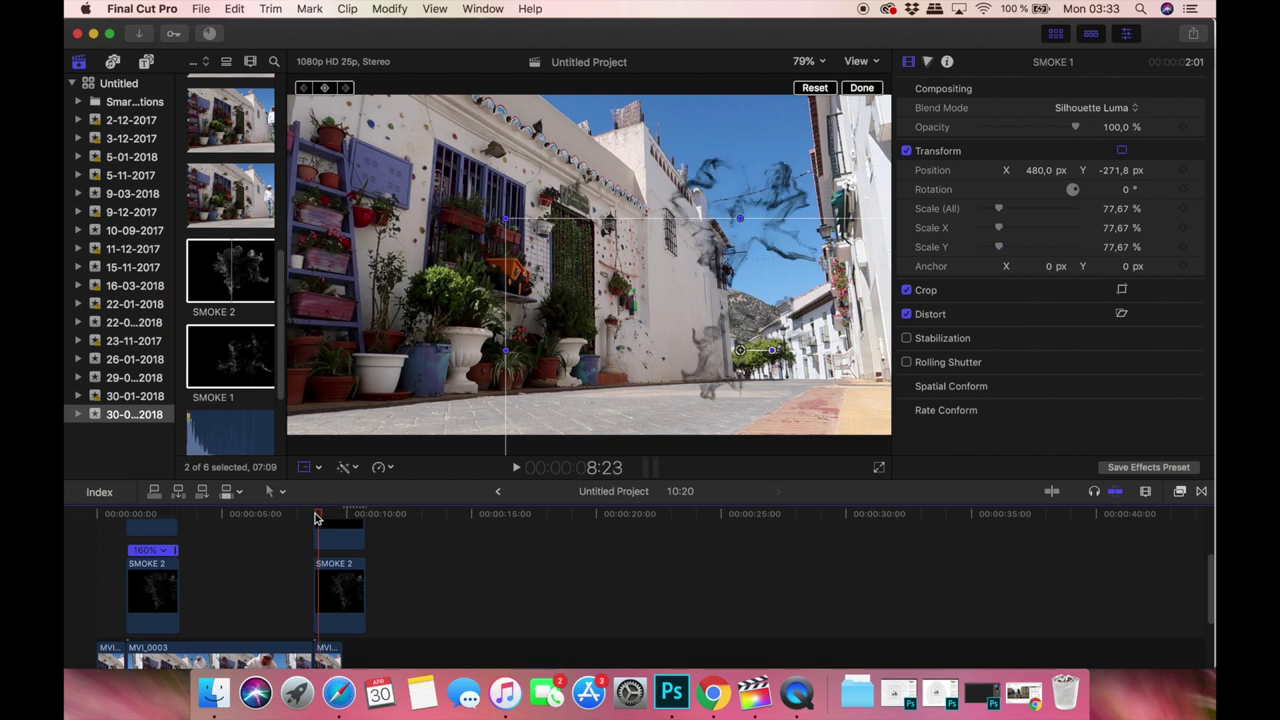
{"action": "left_click", "coordinate": [322, 600]}
{"action": "left_click_drag", "start_coordinate": [752, 228], "coordinate": [638, 218]}
{"action": "left_click", "coordinate": [336, 538]}
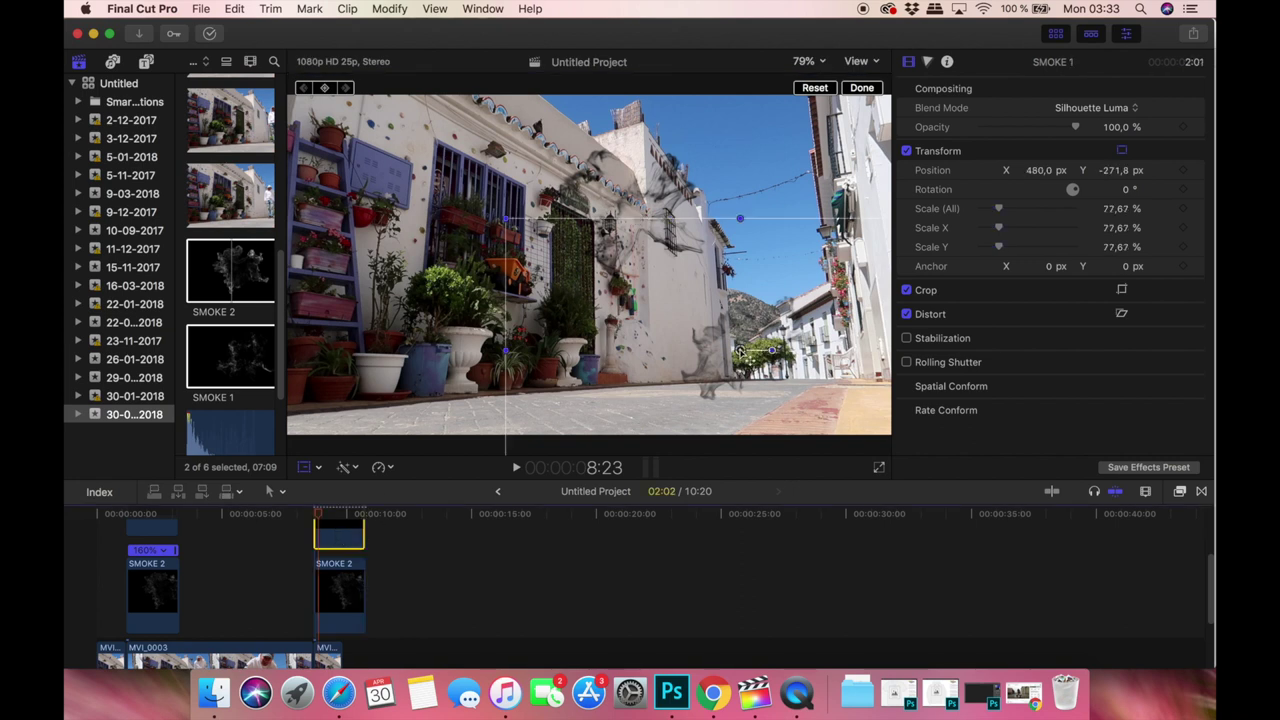
{"action": "left_click_drag", "start_coordinate": [741, 350], "coordinate": [642, 327]}
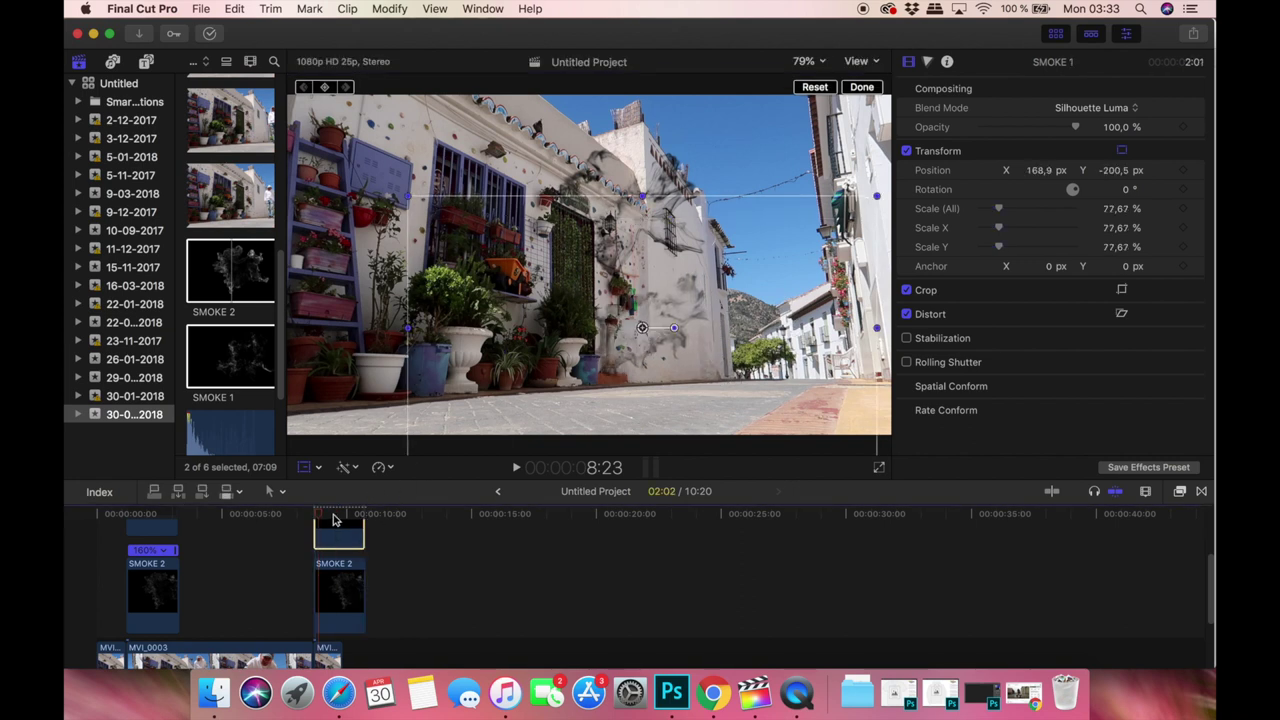
Shift SMOKE 1 left and down and SMOKE 2 left and up over the buildings.
{"action": "left_click", "coordinate": [336, 519]}
{"action": "left_click", "coordinate": [297, 515]}
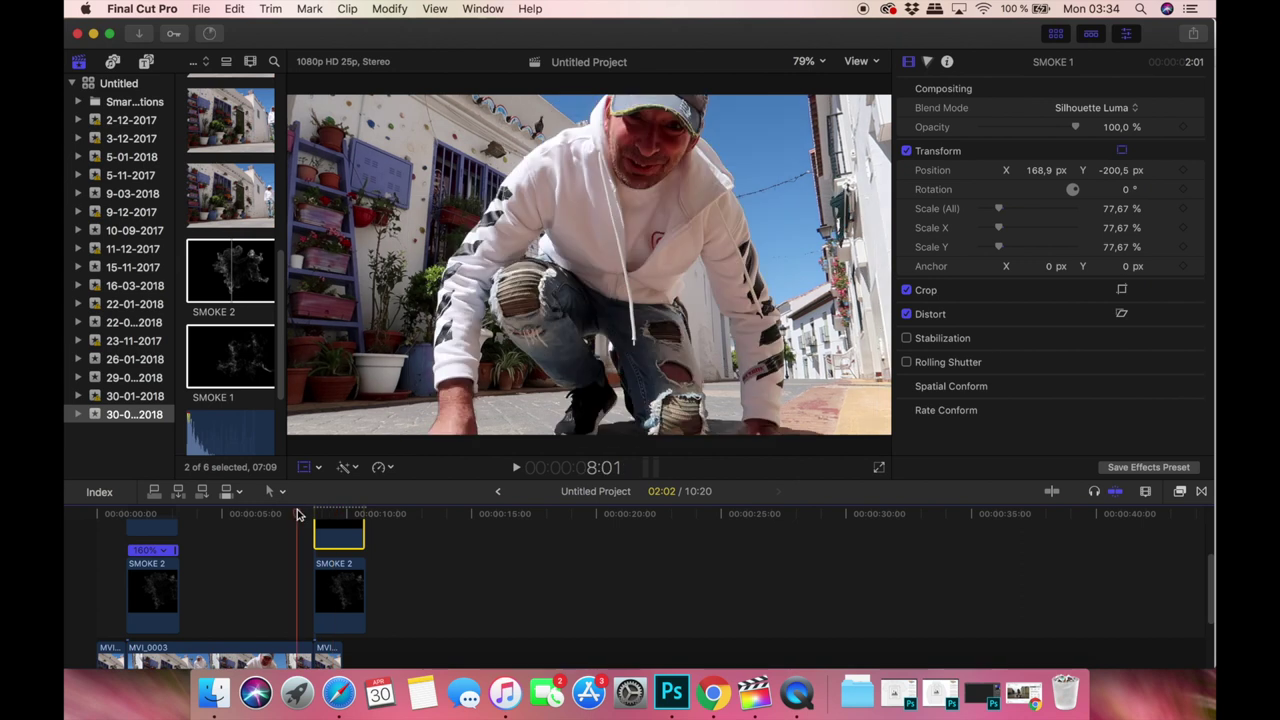
{"action": "left_click", "coordinate": [329, 517]}
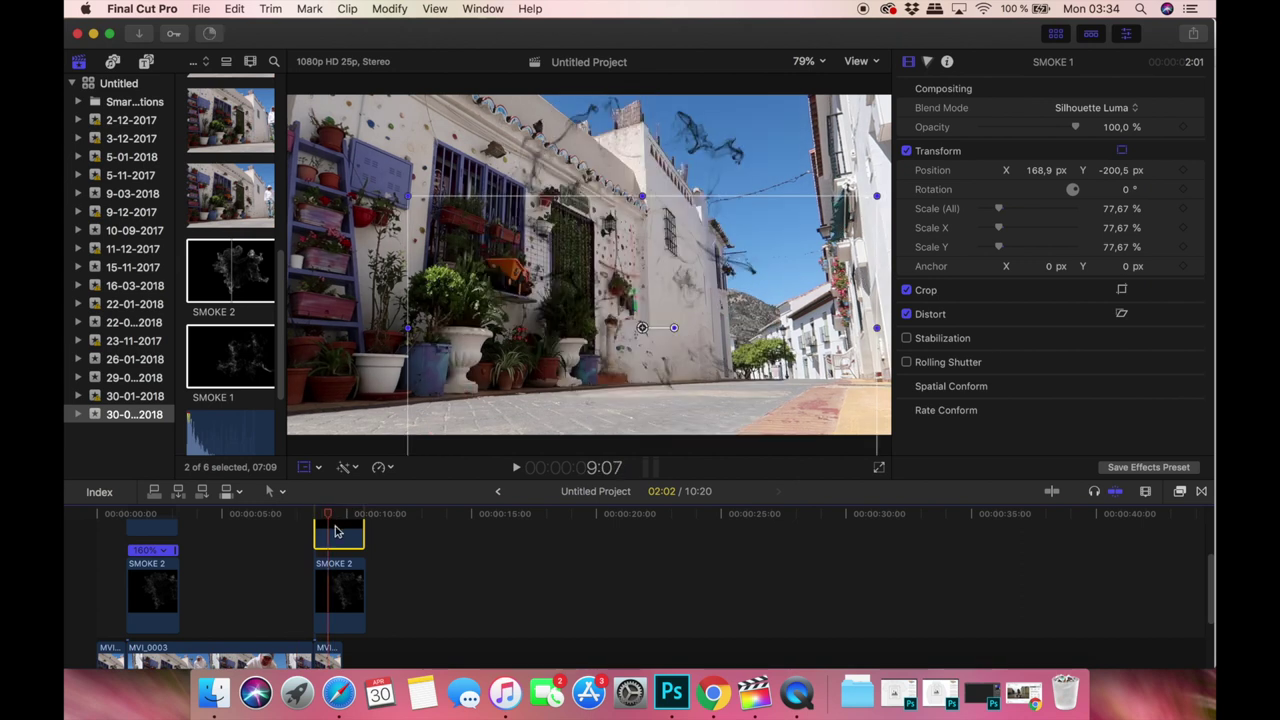
{"action": "left_click_drag", "start_coordinate": [645, 330], "coordinate": [587, 341]}
{"action": "left_click", "coordinate": [349, 581]}
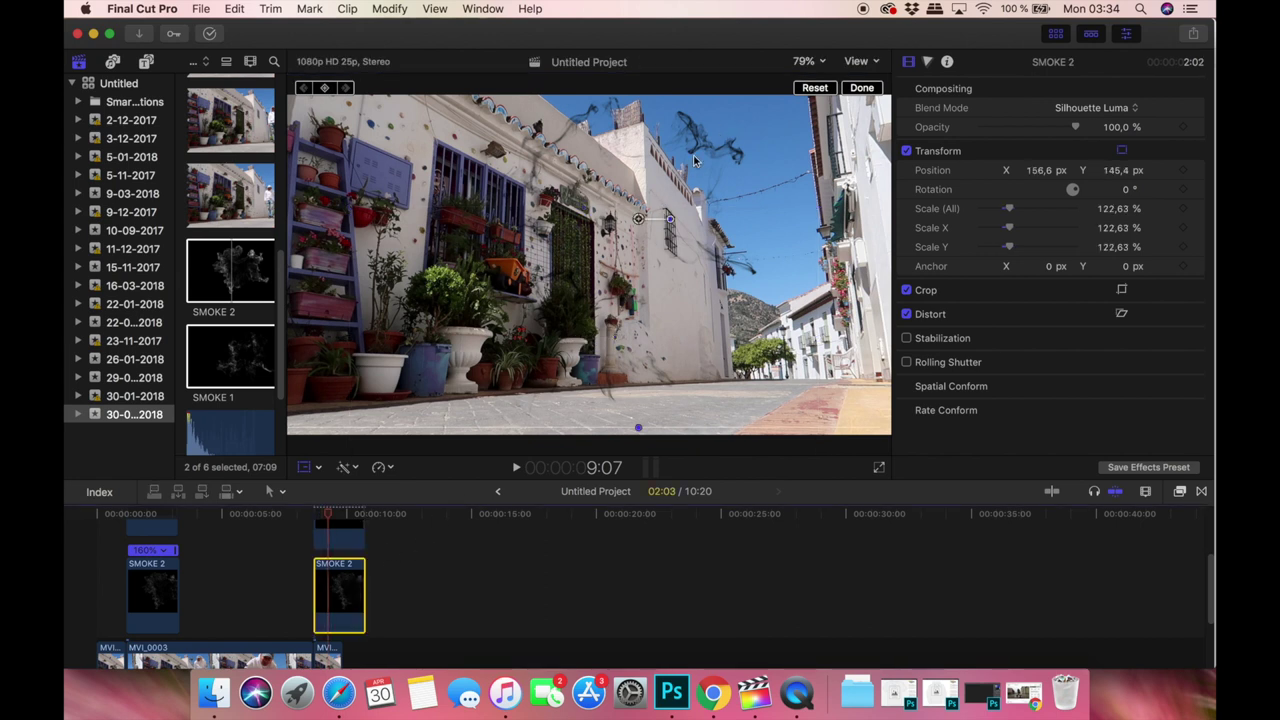
{"action": "left_click", "coordinate": [657, 213]}
{"action": "left_click_drag", "start_coordinate": [640, 220], "coordinate": [598, 206]}
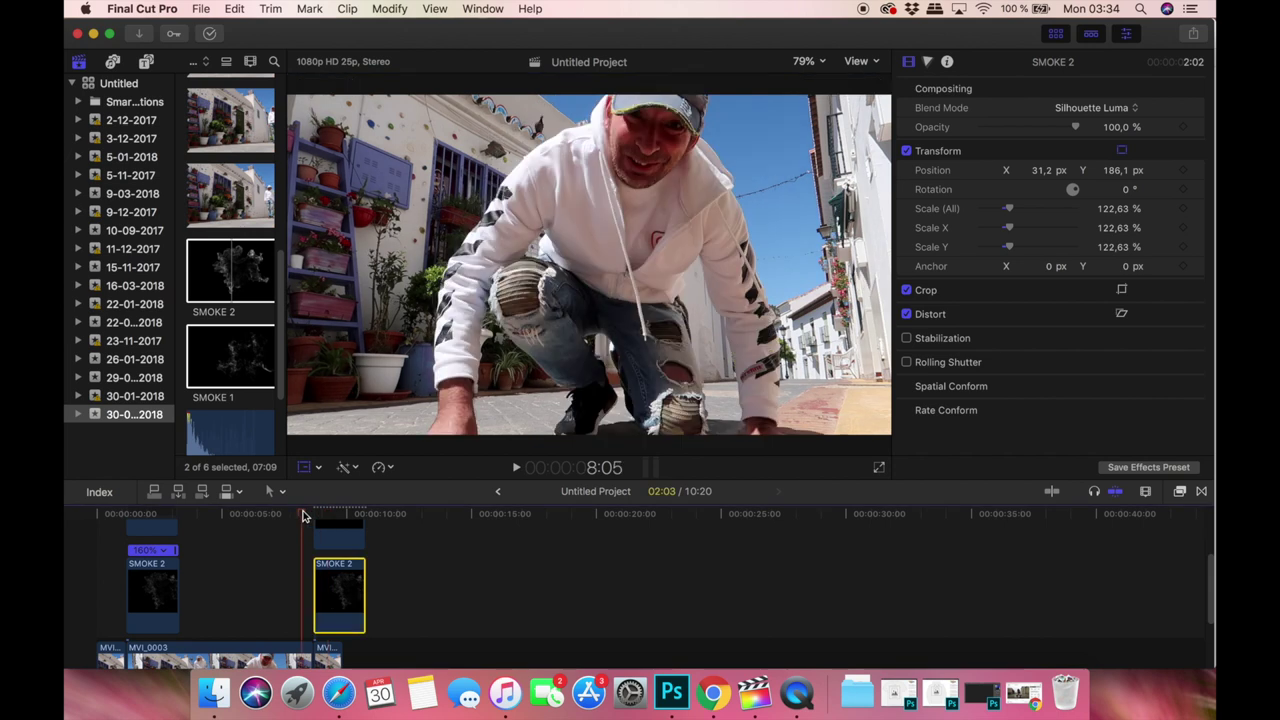
Fine-tune SMOKE 1 to X 23.3, Y -234.4 and SMOKE 2 to X 103.8, Y 201.3.
{"action": "key", "text": "space"}
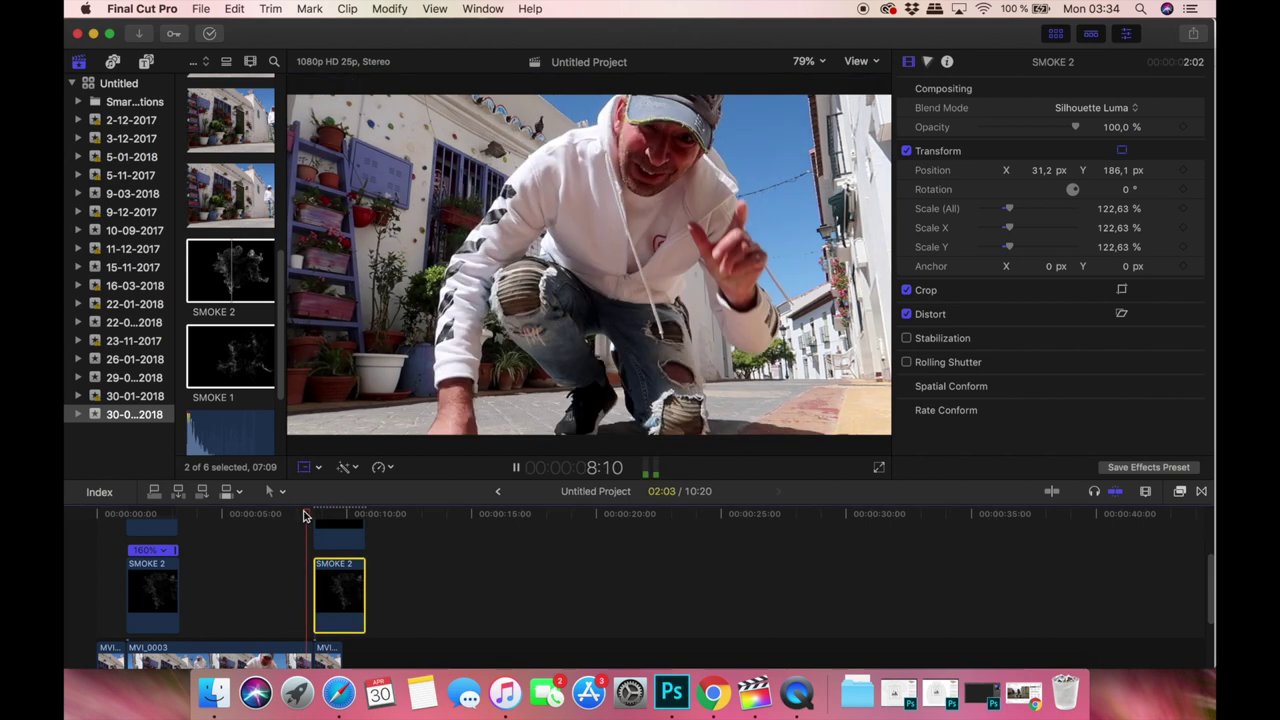
{"action": "key", "text": "space"}
{"action": "left_click", "coordinate": [340, 527]}
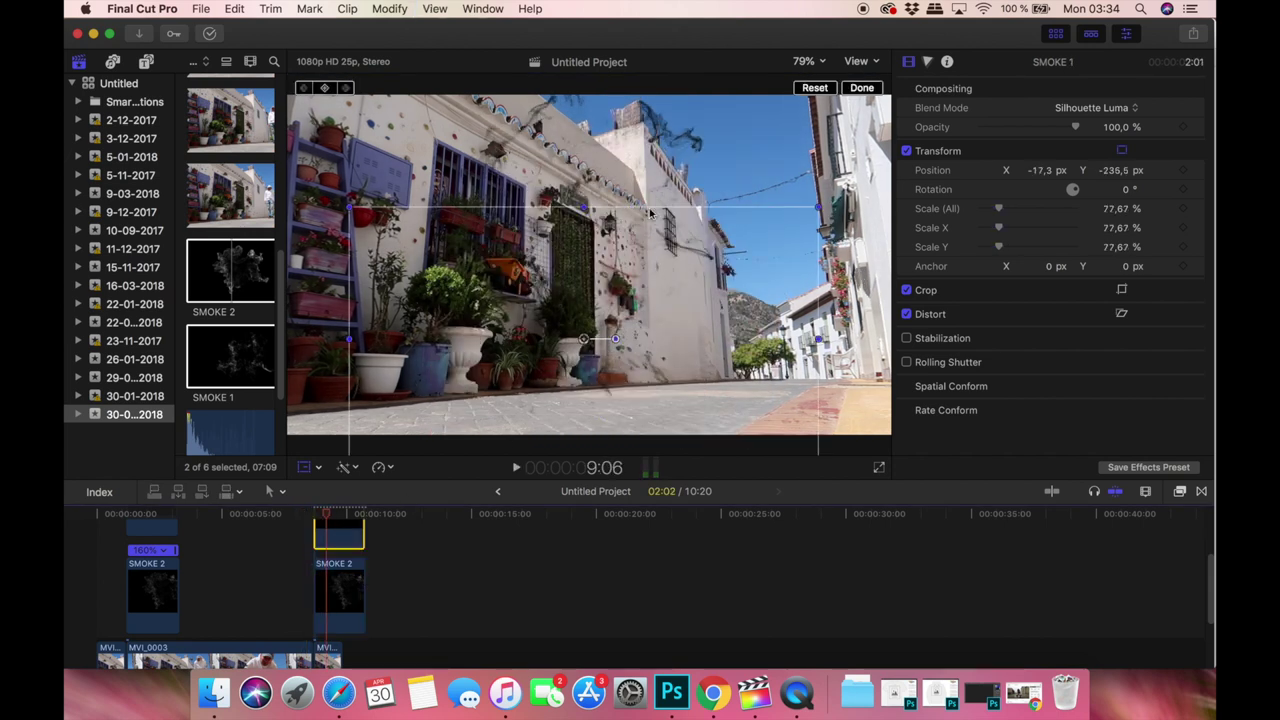
{"action": "left_click_drag", "start_coordinate": [590, 338], "coordinate": [602, 339]}
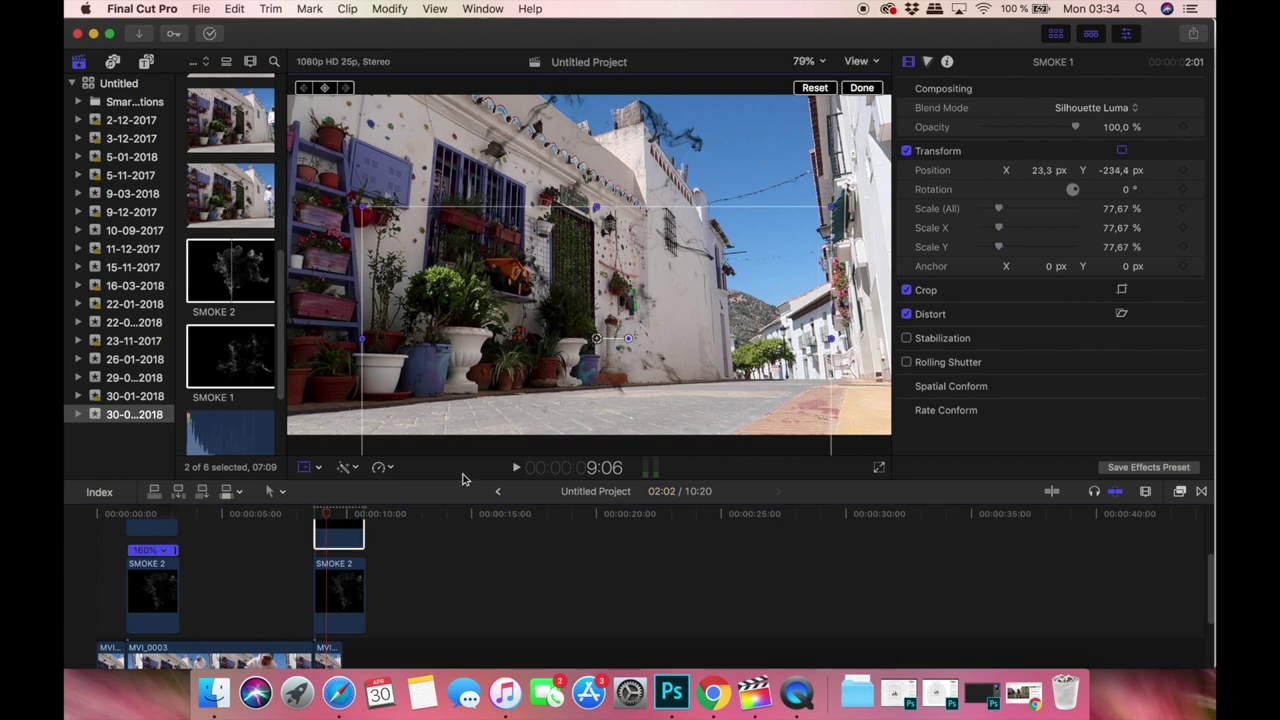
{"action": "left_click", "coordinate": [345, 588]}
{"action": "left_click_drag", "start_coordinate": [598, 206], "coordinate": [621, 201]}
At 50% viewer zoom, scale SMOKE 2 to 146% and SMOKE 1 to 112%, then preview.
{"action": "left_click", "coordinate": [817, 62]}
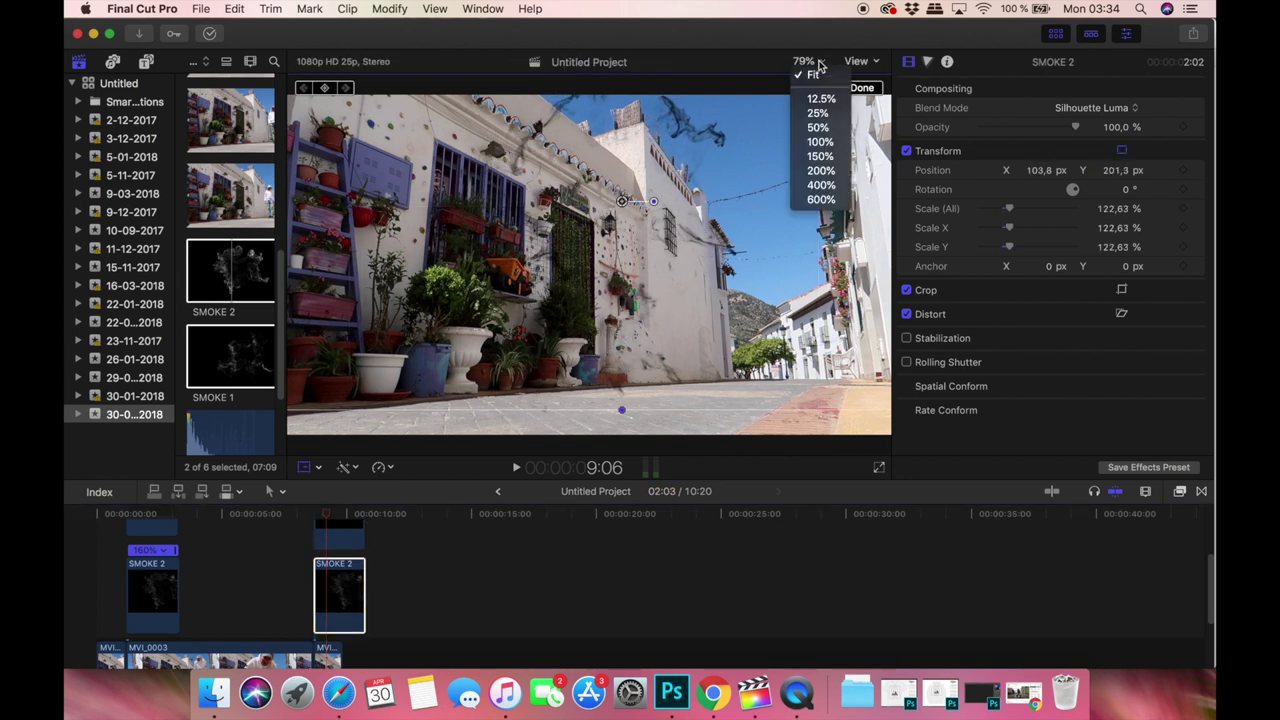
{"action": "left_click", "coordinate": [818, 128]}
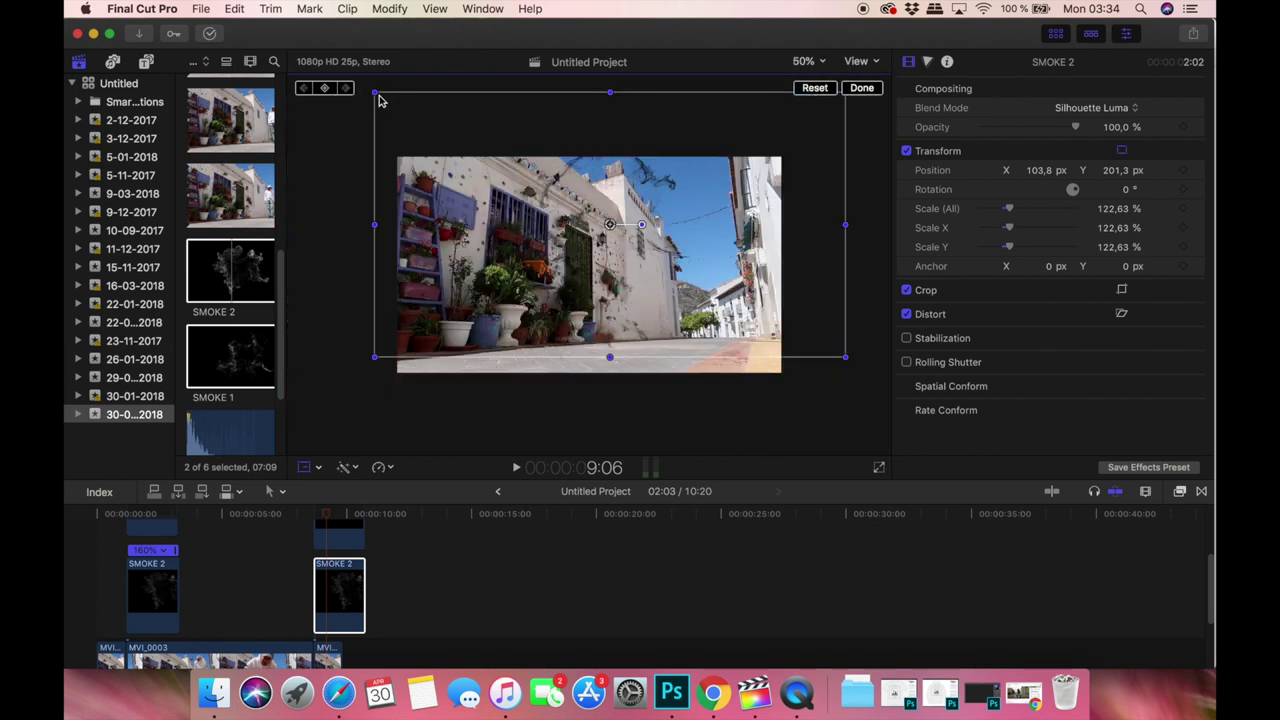
{"action": "left_click_drag", "start_coordinate": [379, 96], "coordinate": [328, 68]}
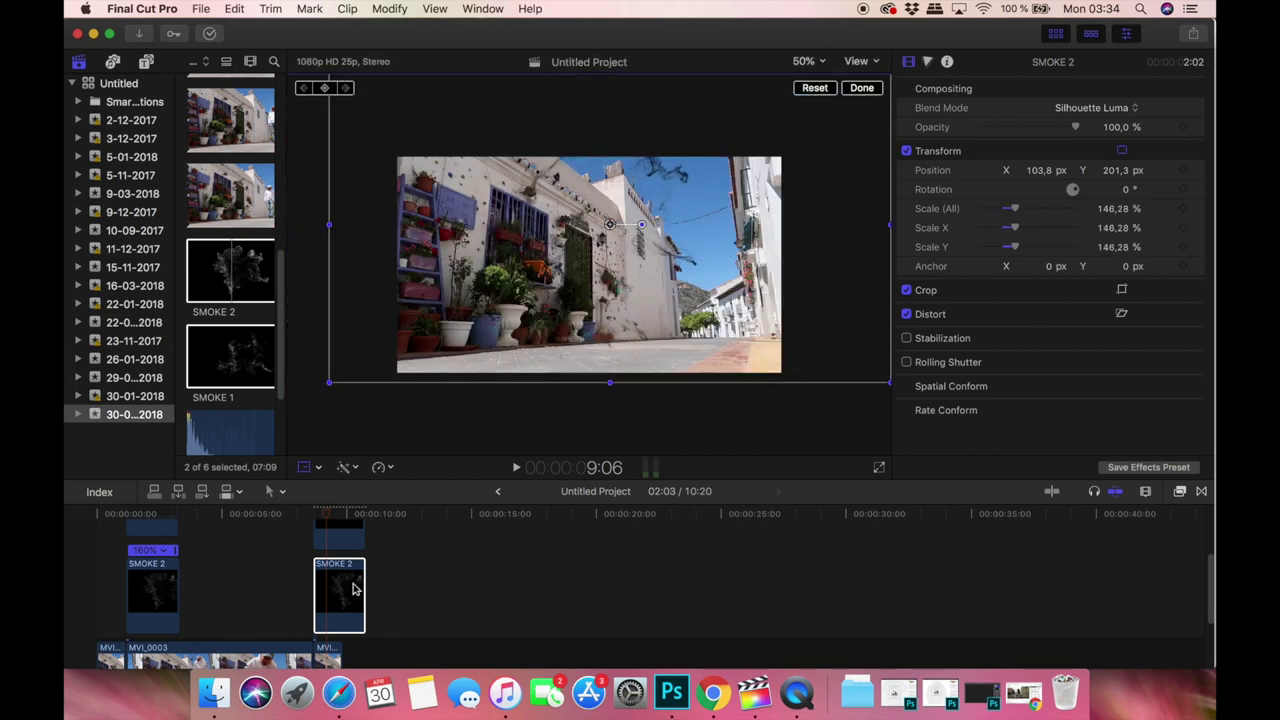
{"action": "left_click", "coordinate": [346, 541]}
{"action": "left_click_drag", "start_coordinate": [445, 396], "coordinate": [380, 433]}
{"action": "left_click", "coordinate": [297, 517]}
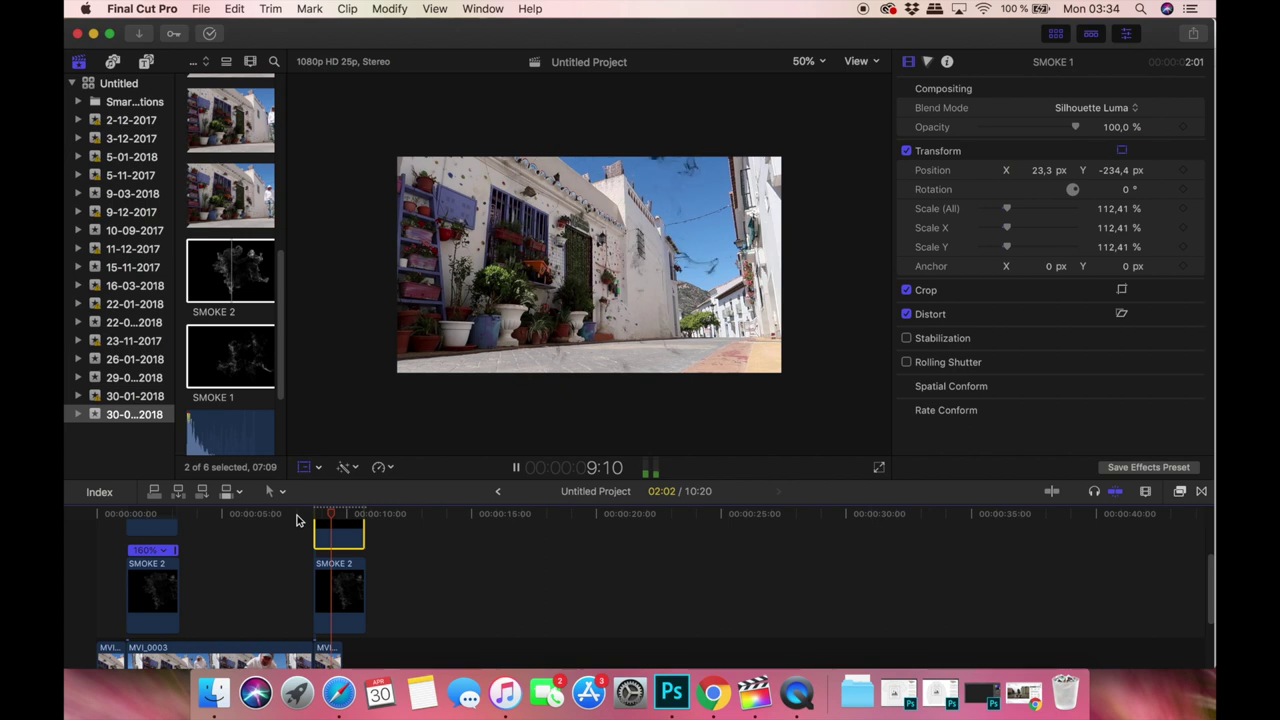
{"action": "key", "text": "space"}
{"action": "left_click", "coordinate": [296, 516]}
{"action": "key", "text": "space"}
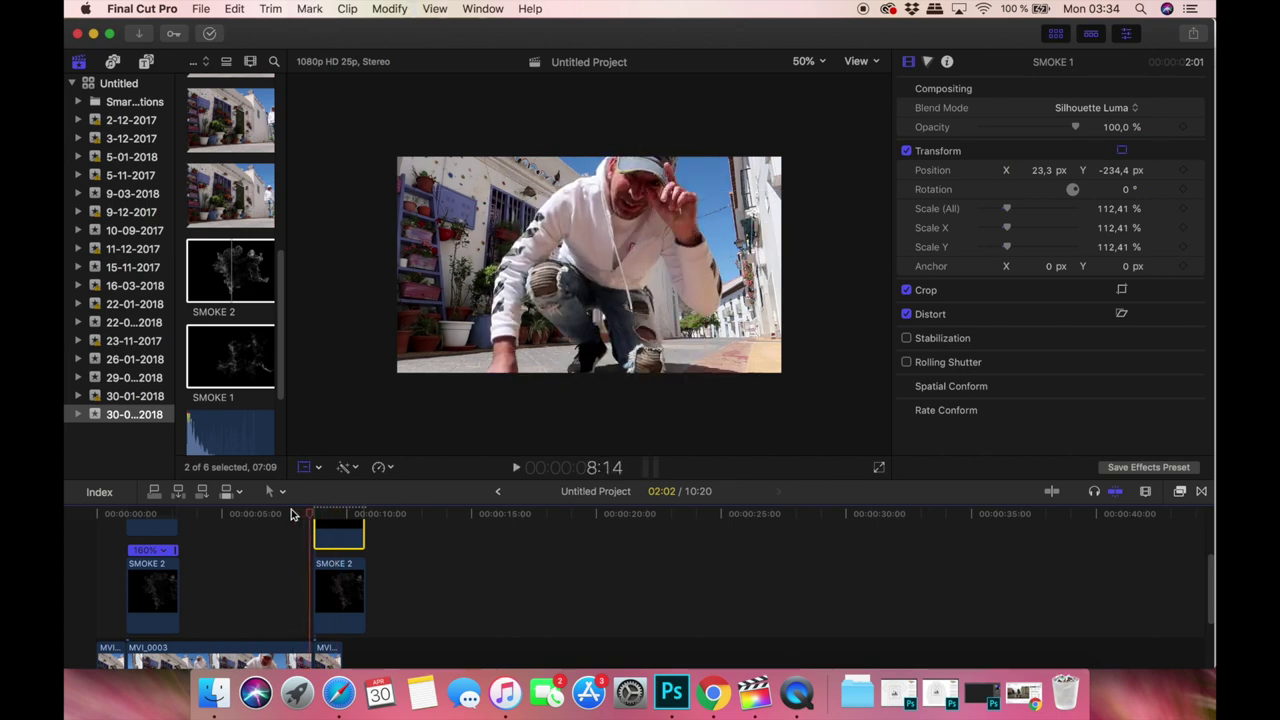
{"action": "key", "text": "space"}
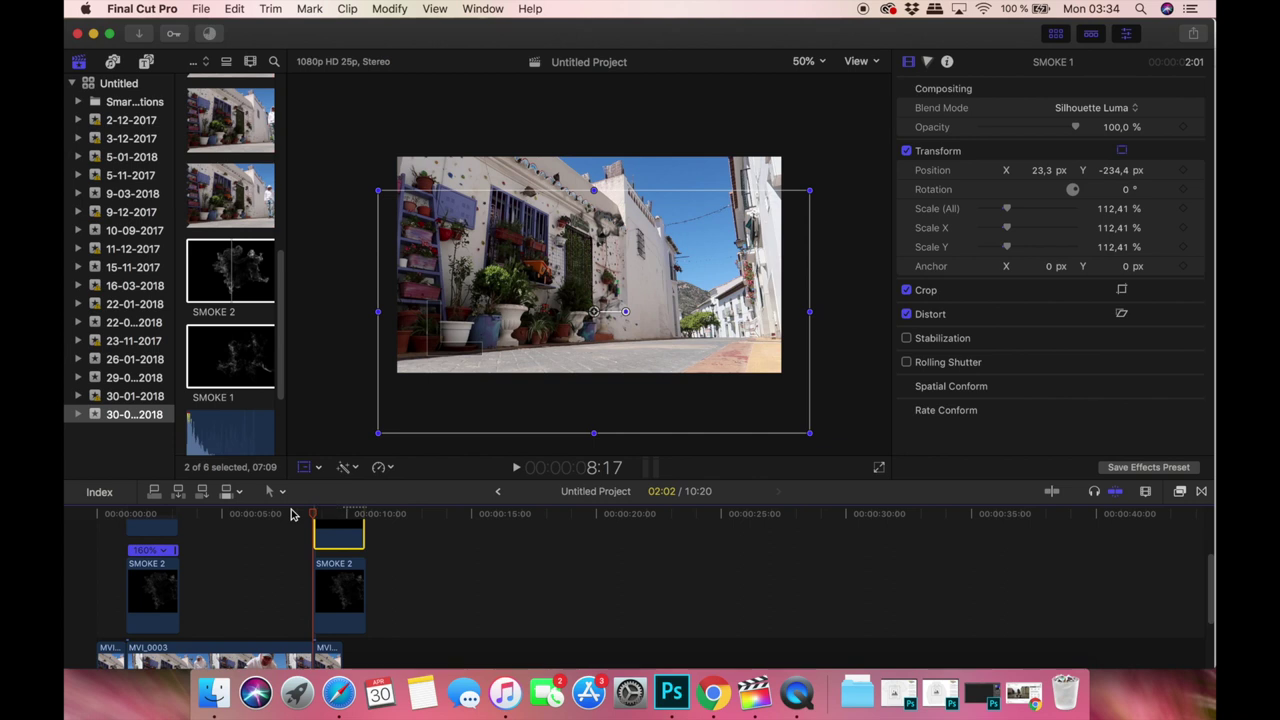
Move both pasted smoke clips two seconds earlier and replay from 7:21.
{"action": "key", "text": "Left"}
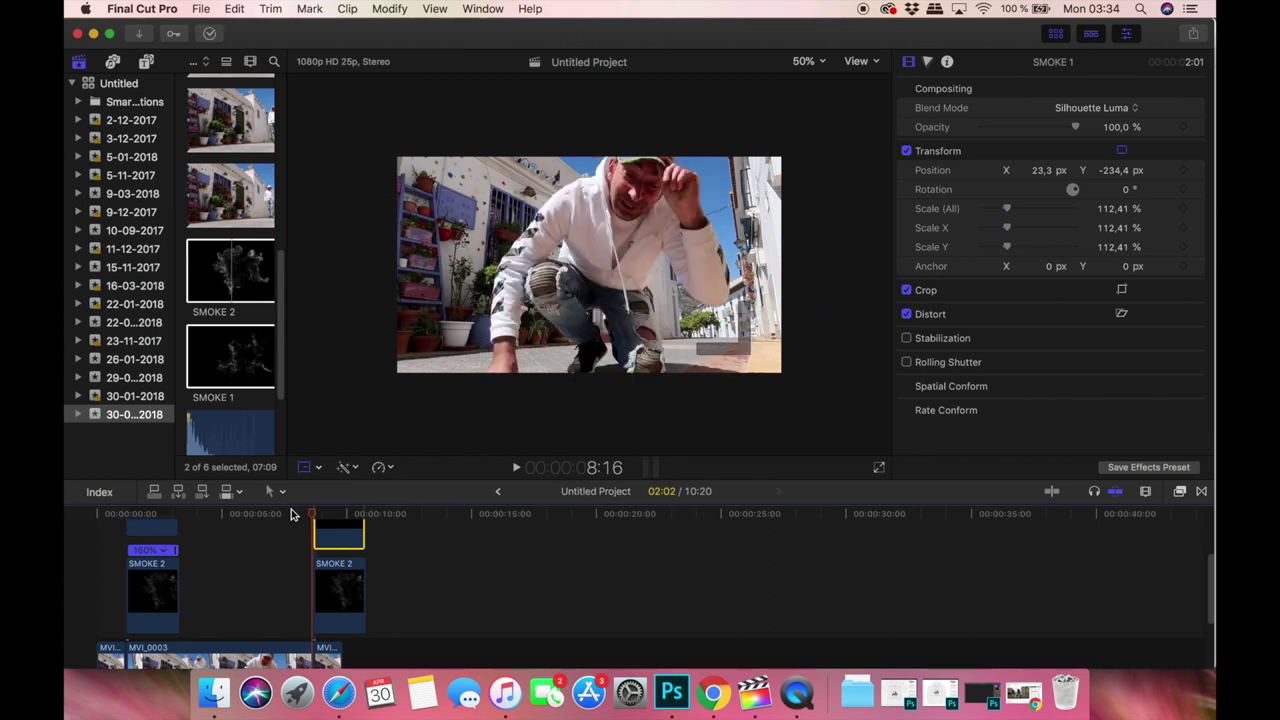
{"action": "key", "text": "Left"}
{"action": "left_click_drag", "start_coordinate": [335, 528], "coordinate": [331, 528]}
{"action": "left_click_drag", "start_coordinate": [331, 594], "coordinate": [329, 572]}
{"action": "left_click", "coordinate": [292, 516]}
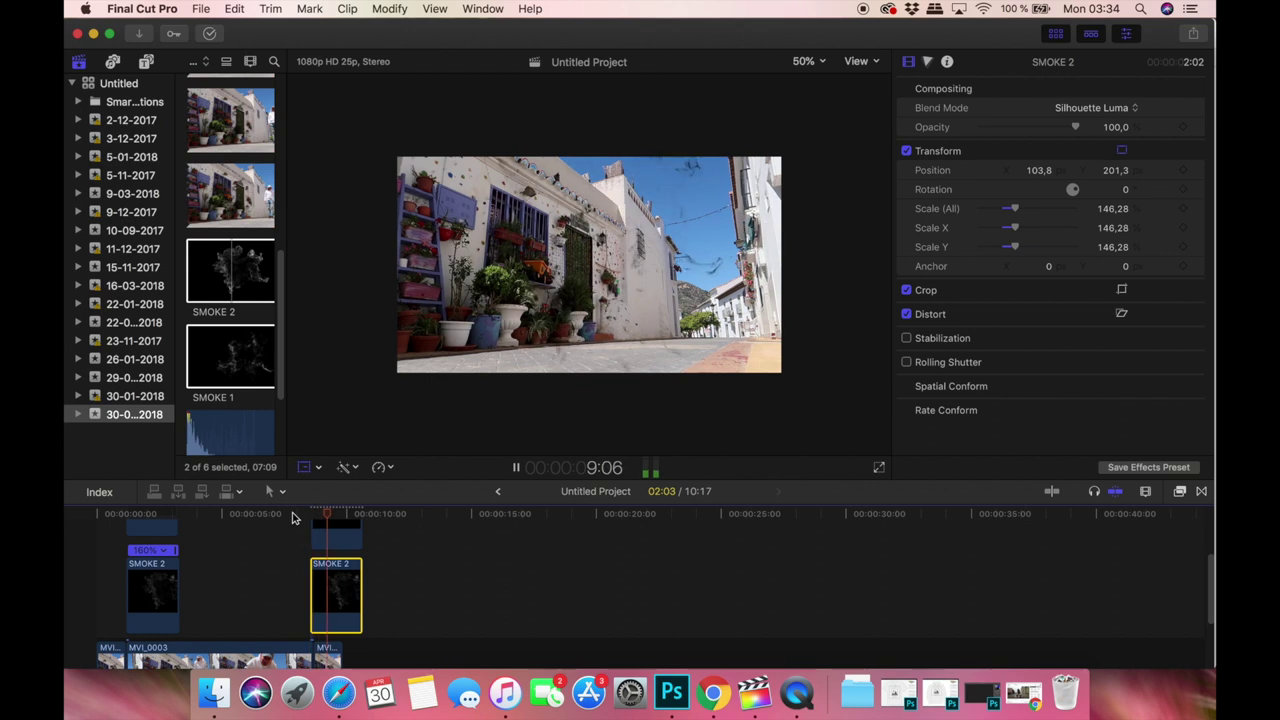
{"action": "left_click", "coordinate": [293, 517]}
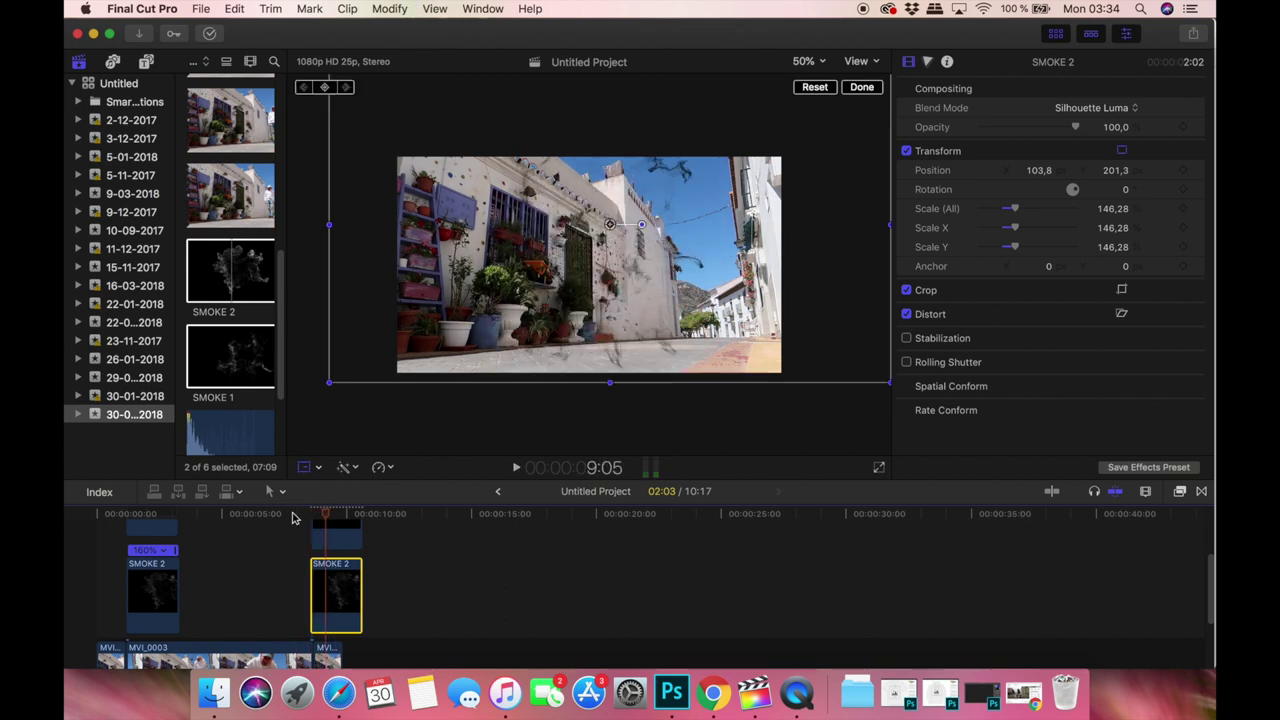
{"action": "left_click", "coordinate": [293, 517]}
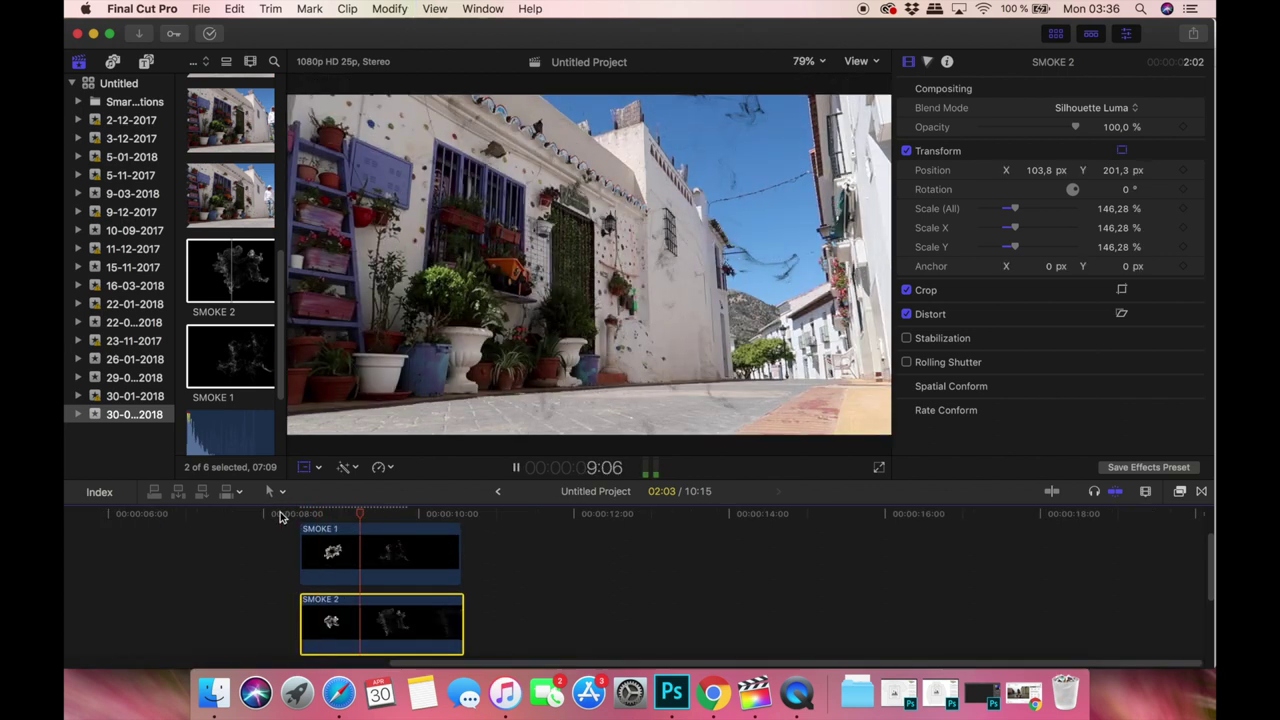
{"action": "left_click", "coordinate": [281, 516]}
Place IMPACT beneath the street footage and WHOOSH beneath the end of the footage.
{"action": "left_click", "coordinate": [281, 516]}
{"action": "scroll", "coordinate": [395, 563], "scroll_direction": "down", "scroll_amount": 3}
{"action": "scroll", "coordinate": [395, 563], "scroll_direction": "down", "scroll_amount": 2}
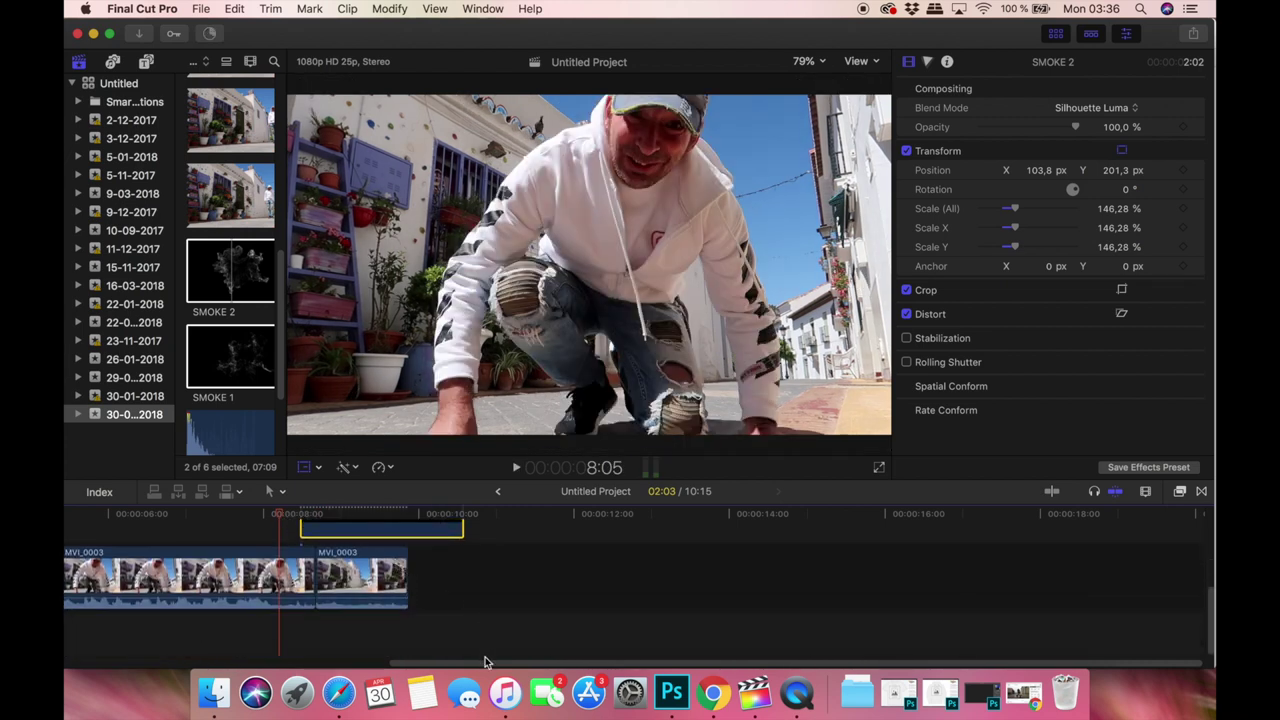
{"action": "left_click_drag", "start_coordinate": [485, 667], "coordinate": [193, 663]}
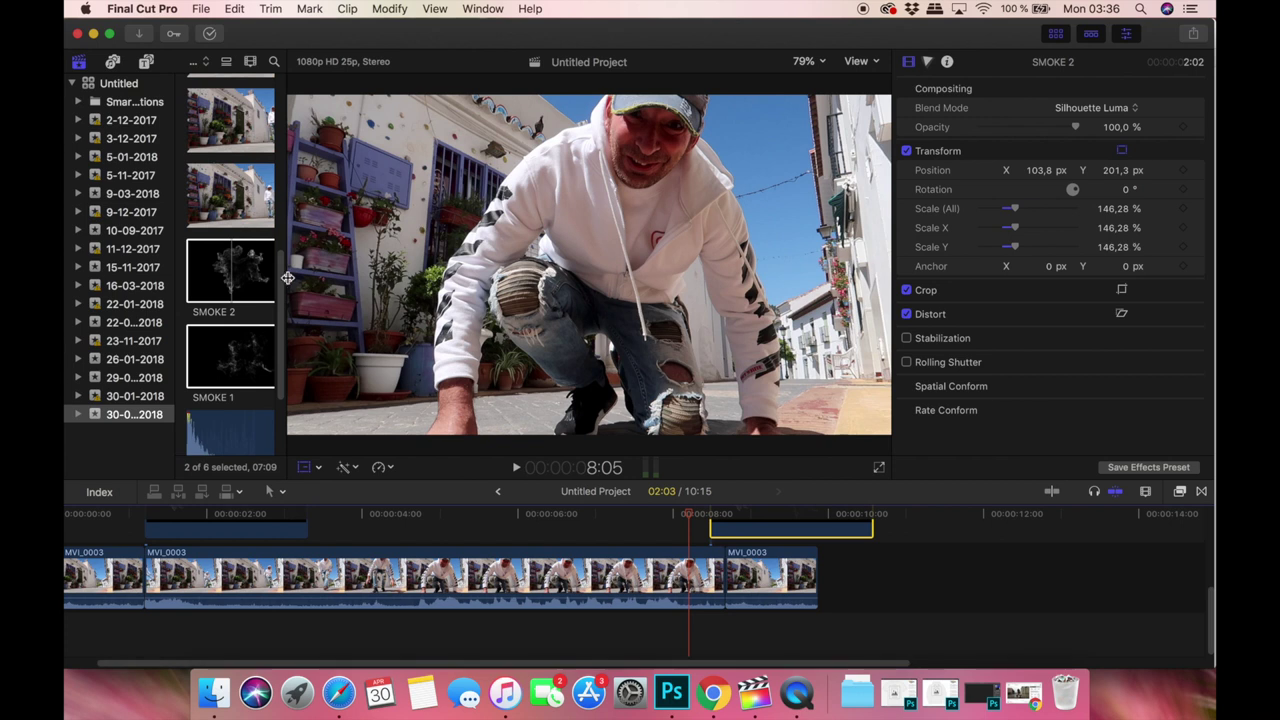
{"action": "scroll", "coordinate": [279, 287], "scroll_direction": "down", "scroll_amount": 3}
{"action": "left_click", "coordinate": [232, 306]}
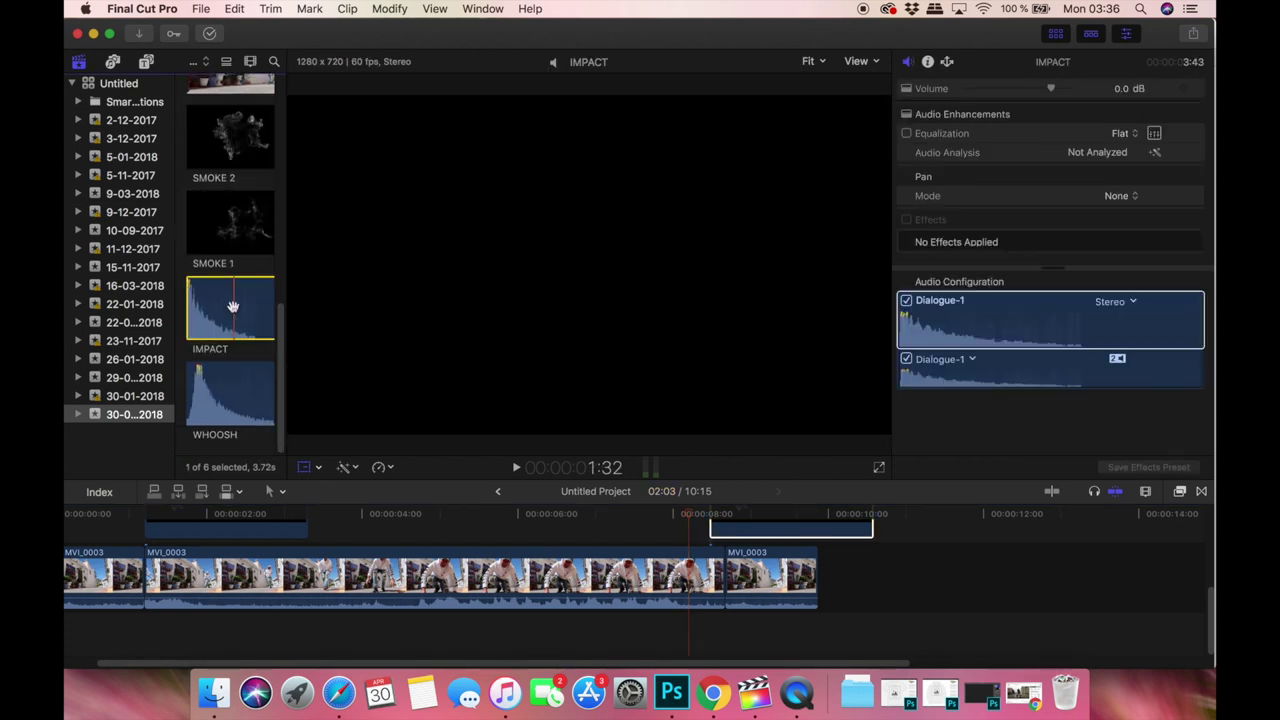
{"action": "left_click_drag", "start_coordinate": [230, 321], "coordinate": [352, 625]}
{"action": "left_click", "coordinate": [241, 405]}
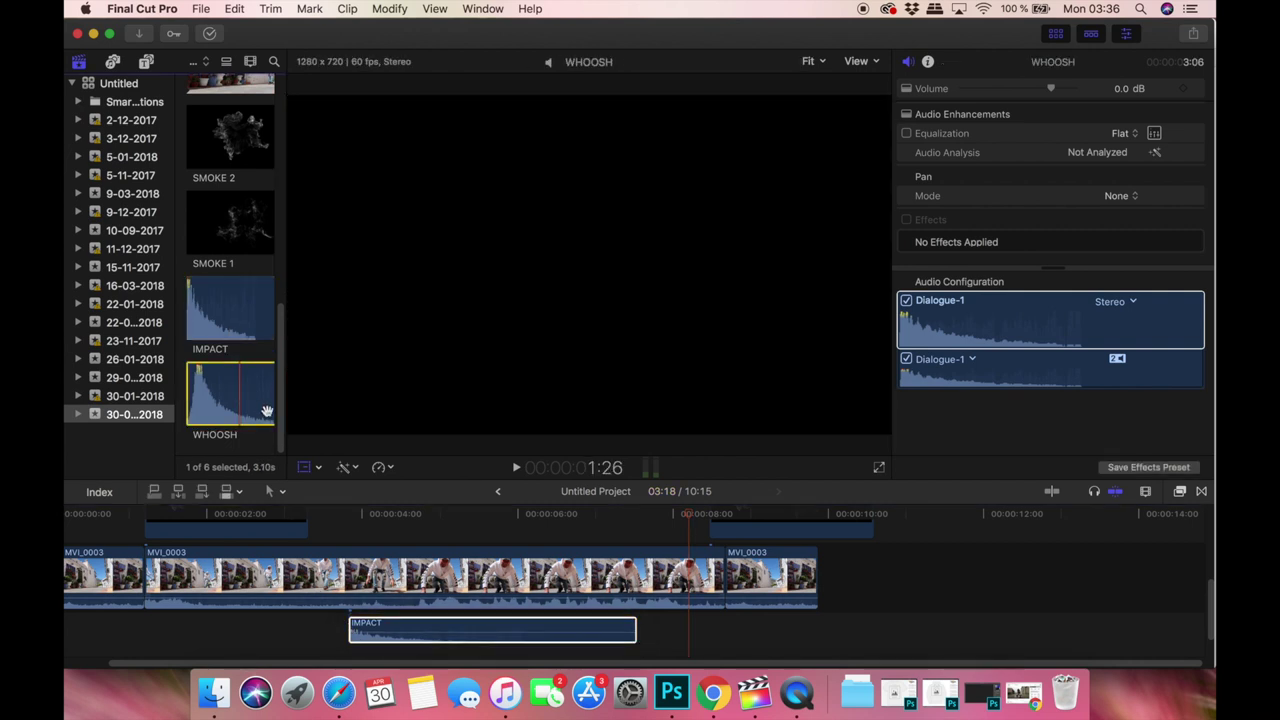
{"action": "left_click_drag", "start_coordinate": [241, 405], "coordinate": [790, 645]}
{"action": "scroll", "coordinate": [491, 660], "scroll_direction": "left", "scroll_amount": 2}
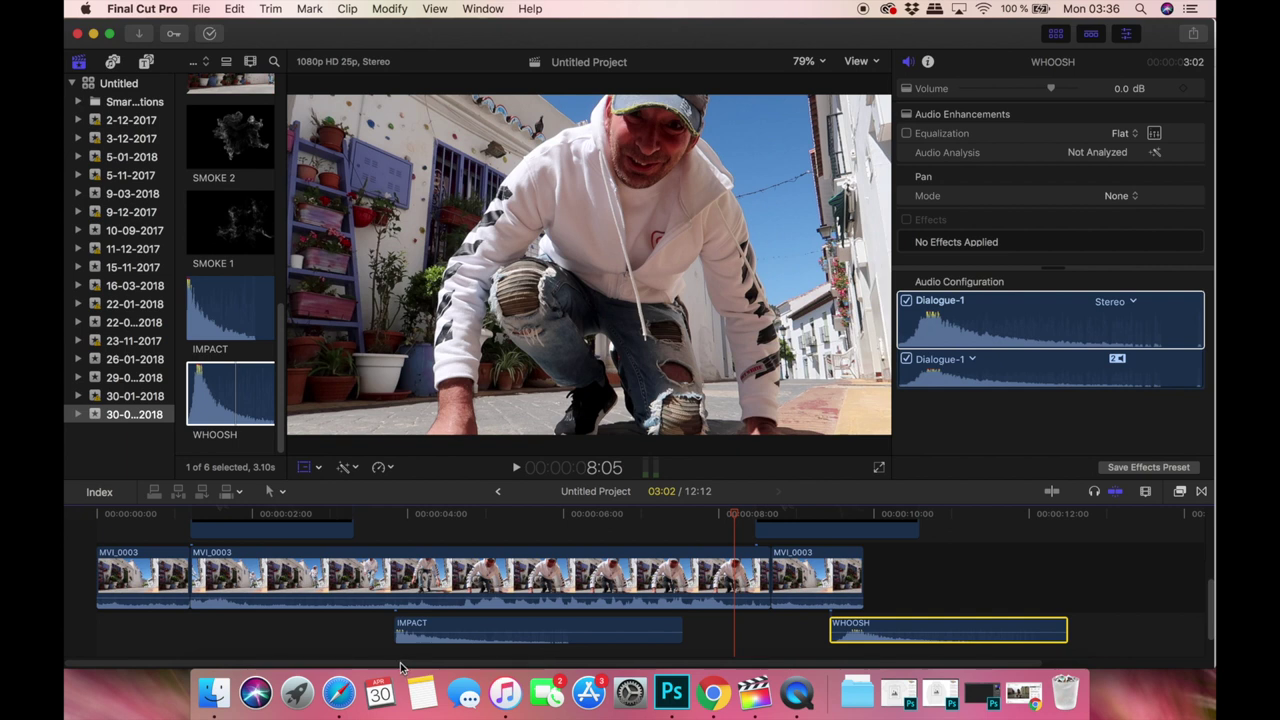
Slide IMPACT earlier to line up with the first cut and replay the opening.
{"action": "left_click", "coordinate": [147, 515]}
{"action": "left_click", "coordinate": [96, 515]}
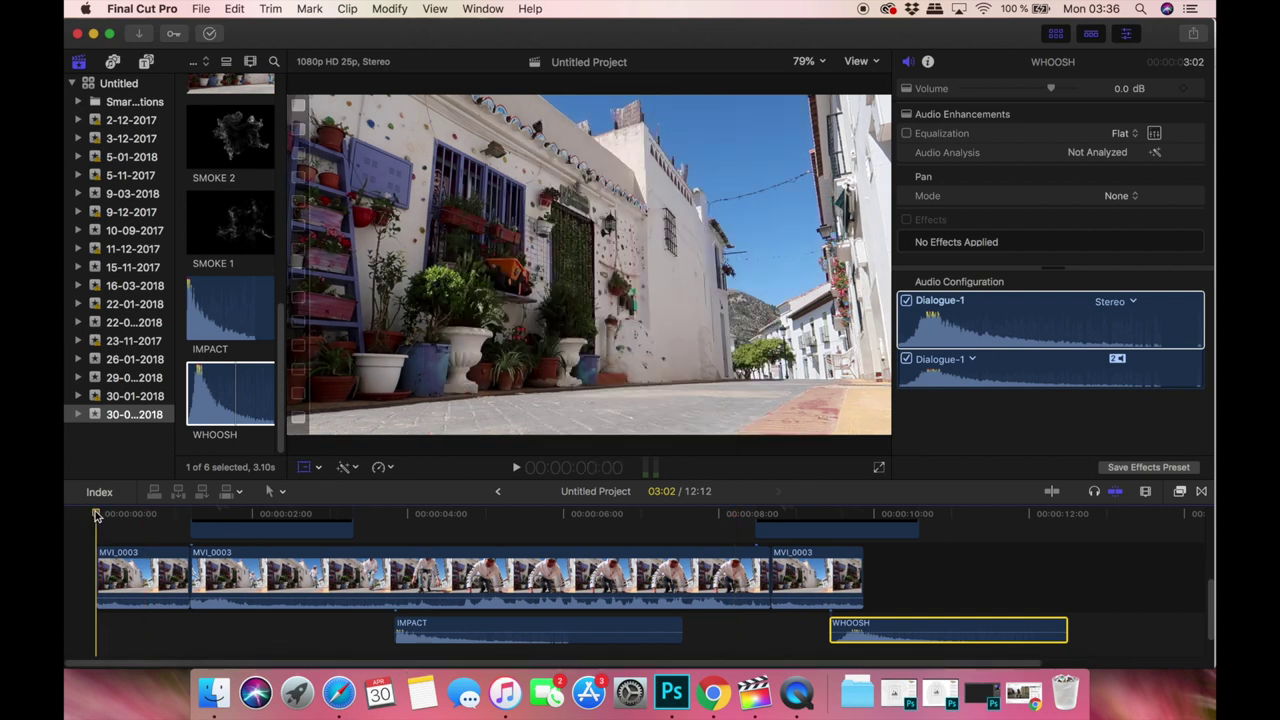
{"action": "left_click_drag", "start_coordinate": [453, 626], "coordinate": [247, 627]}
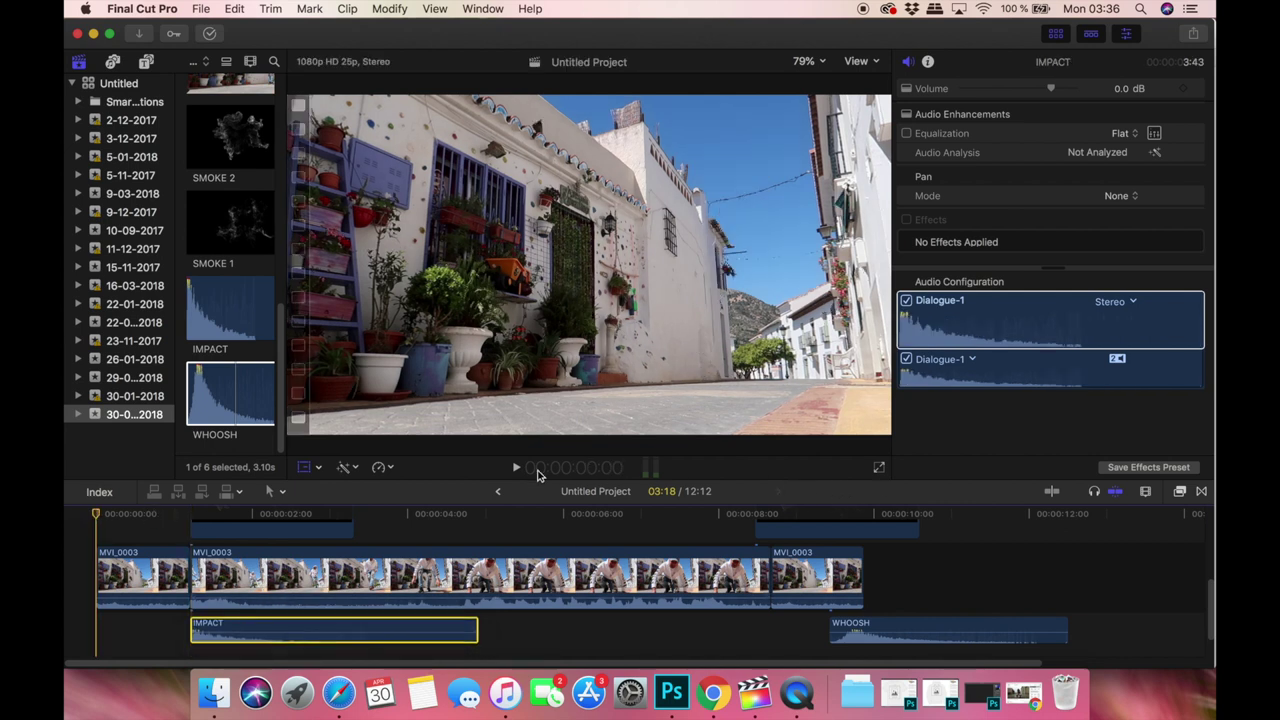
{"action": "key", "text": "XF86AudioRaiseVolume"}
{"action": "key", "text": "XF86AudioRaiseVolume"}
{"action": "key", "text": "XF86AudioRaiseVolume"}
{"action": "key", "text": "XF86AudioRaiseVolume"}
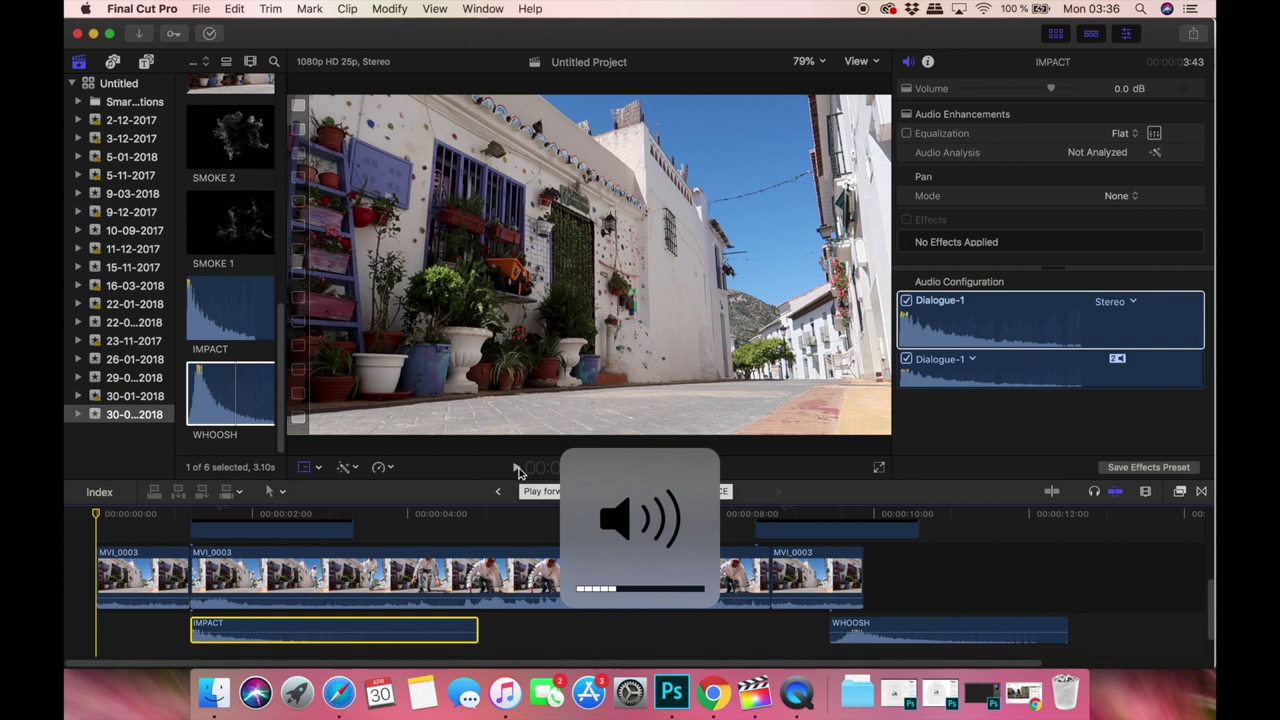
{"action": "left_click", "coordinate": [518, 472]}
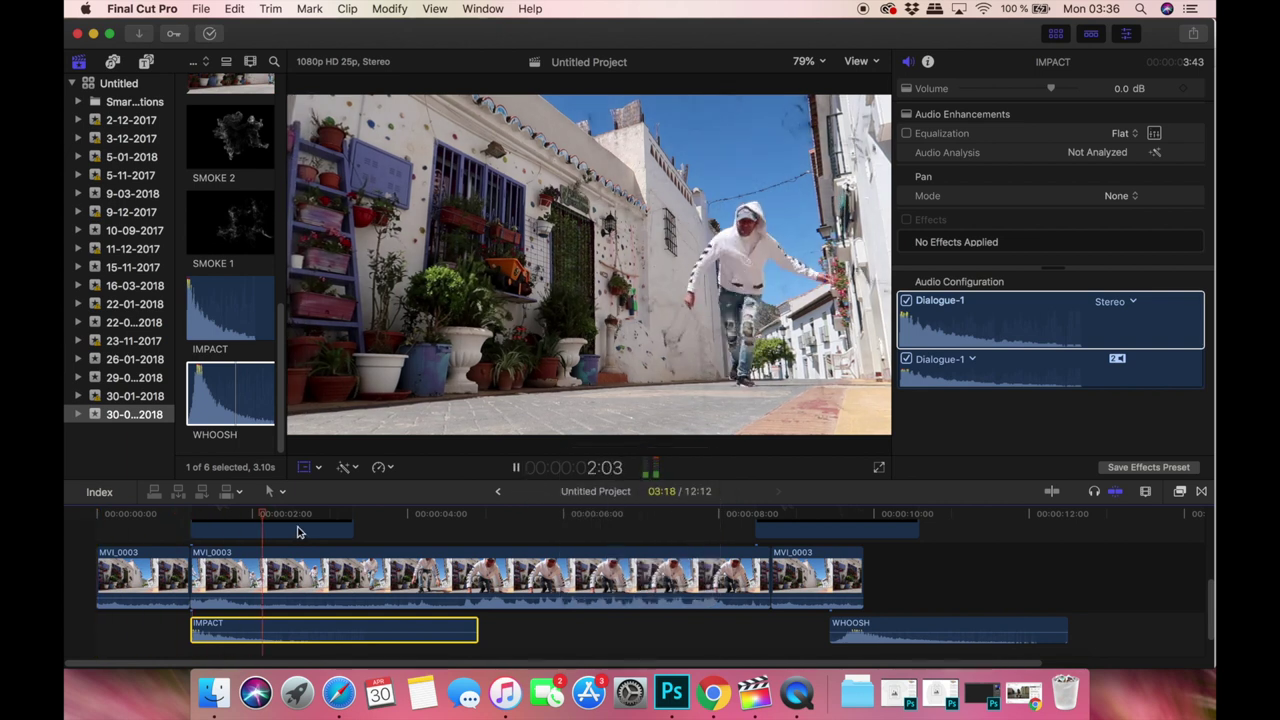
{"action": "left_click", "coordinate": [90, 517]}
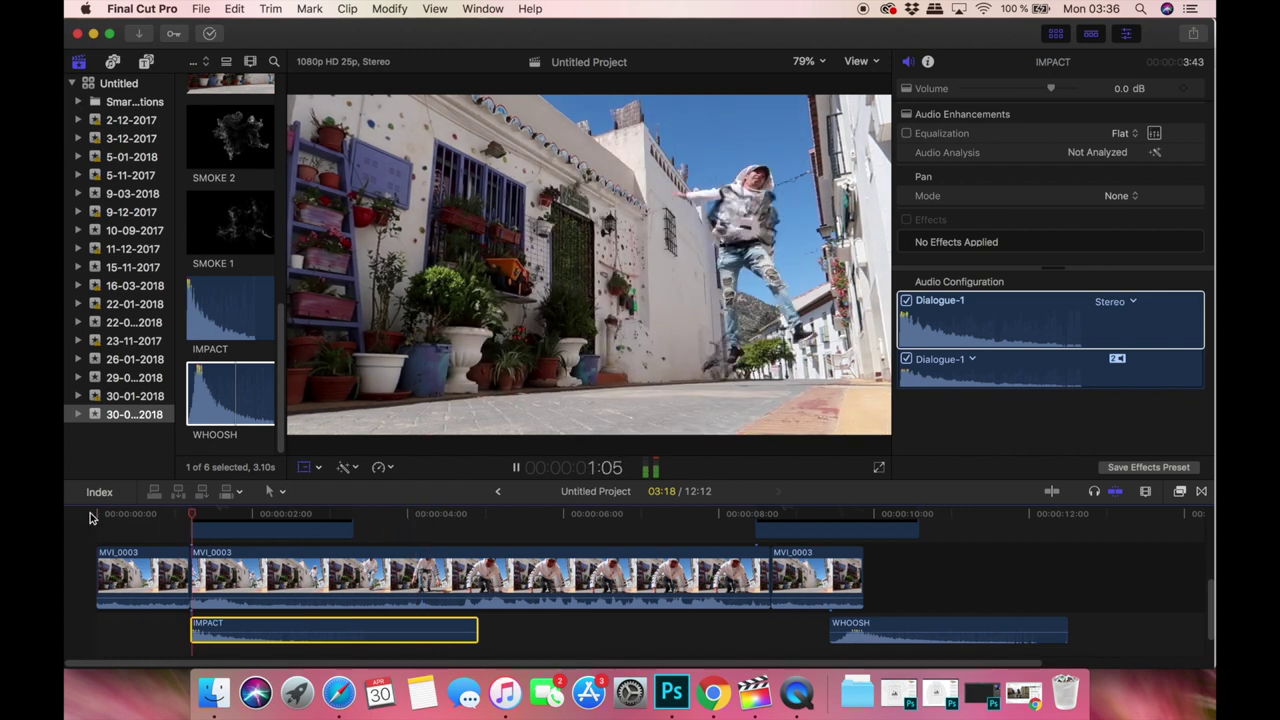
{"action": "left_click", "coordinate": [90, 517]}
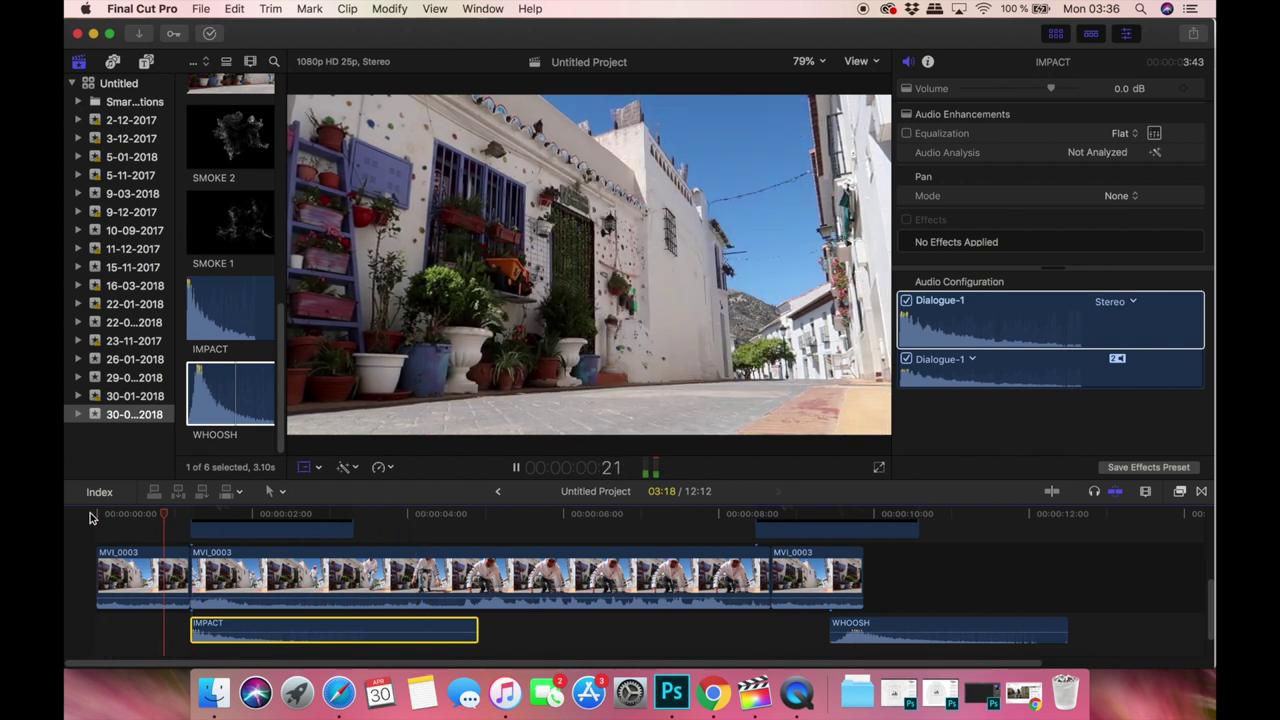
{"action": "left_click", "coordinate": [90, 517]}
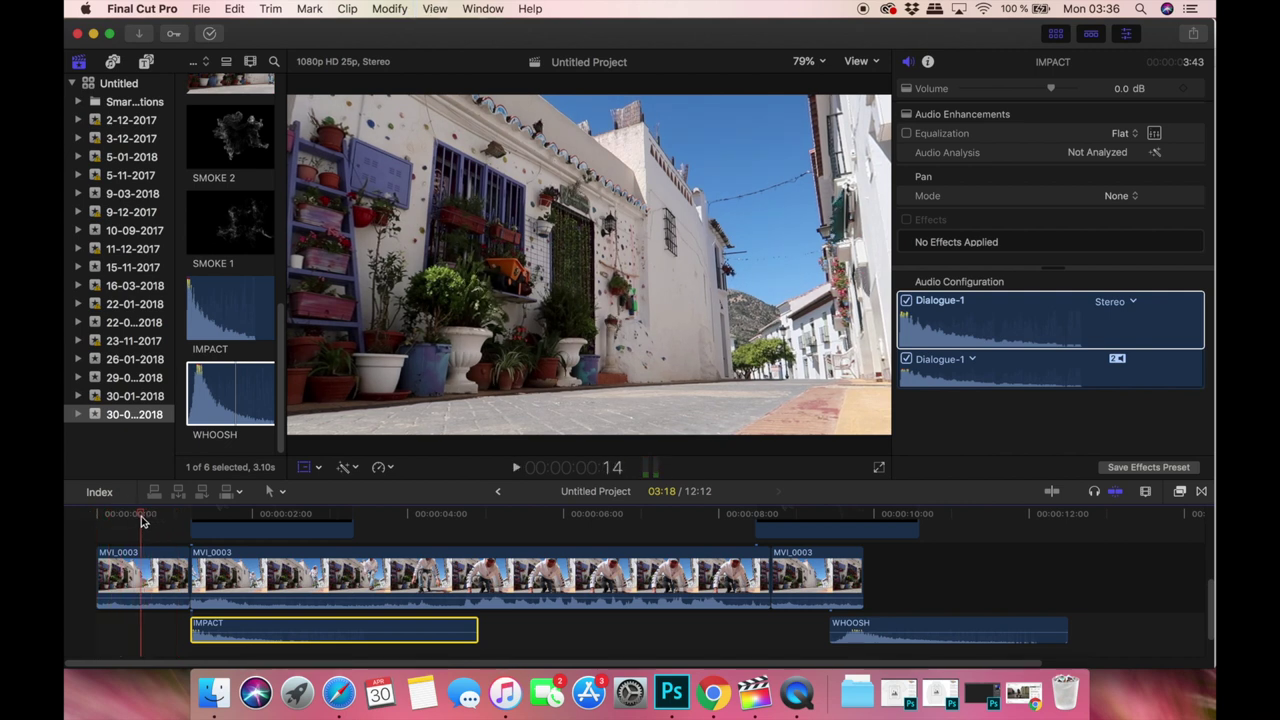
Blade the first MVI_0003 clip just after its start and delete the short opening piece.
{"action": "left_click", "coordinate": [281, 492]}
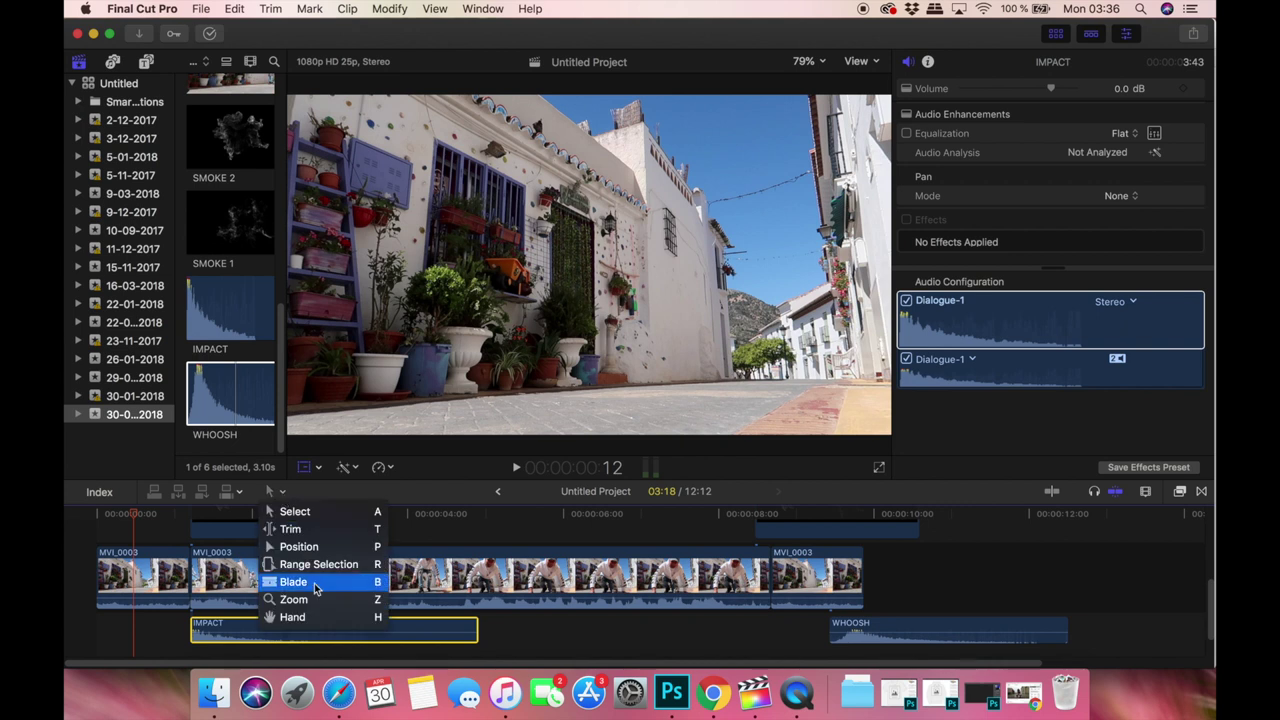
{"action": "left_click", "coordinate": [312, 586]}
{"action": "left_click", "coordinate": [136, 572]}
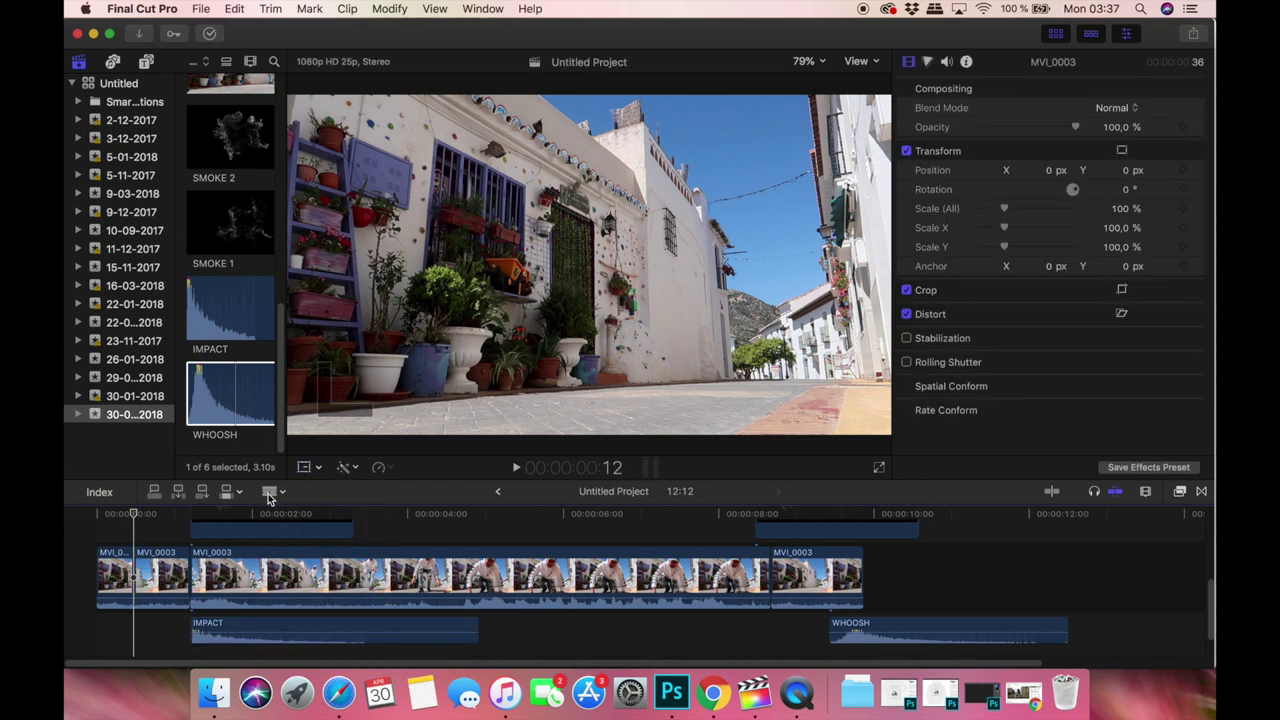
{"action": "left_click", "coordinate": [270, 492]}
{"action": "key", "text": "a"}
{"action": "left_click", "coordinate": [115, 578]}
{"action": "key", "text": "Delete"}
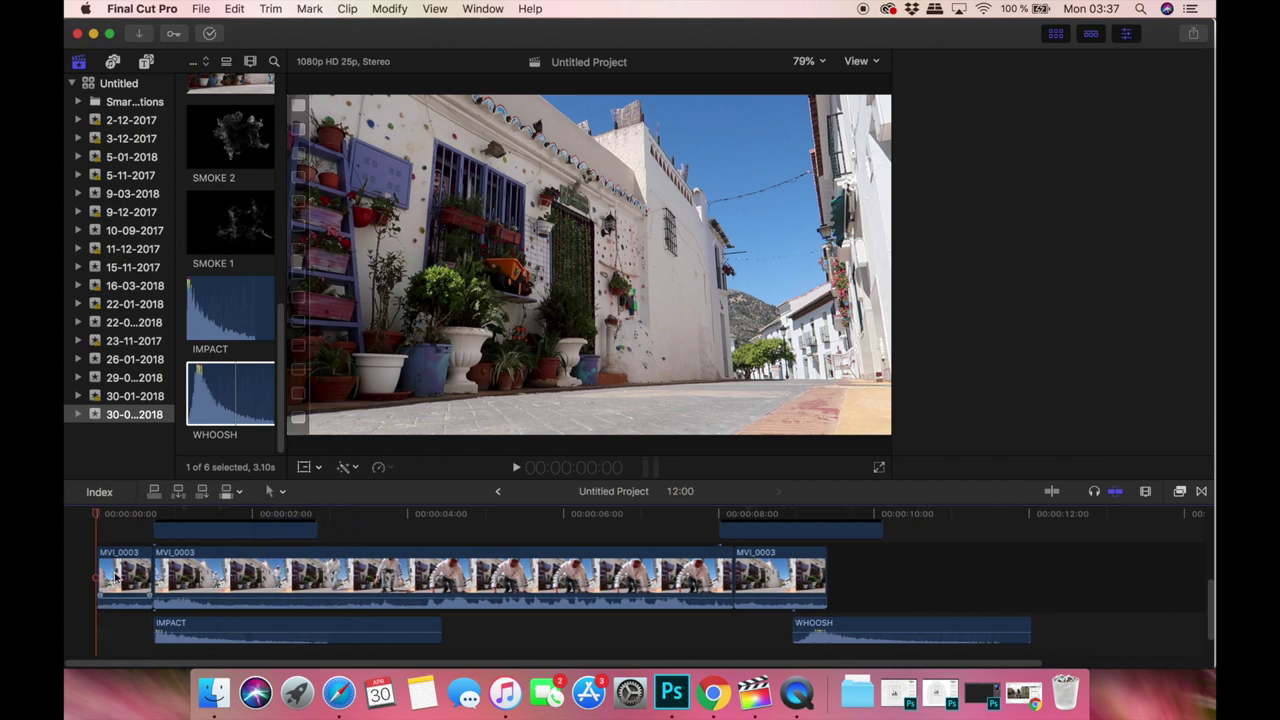
Play the trimmed 12:00 edit from the start.
{"action": "key", "text": "space"}
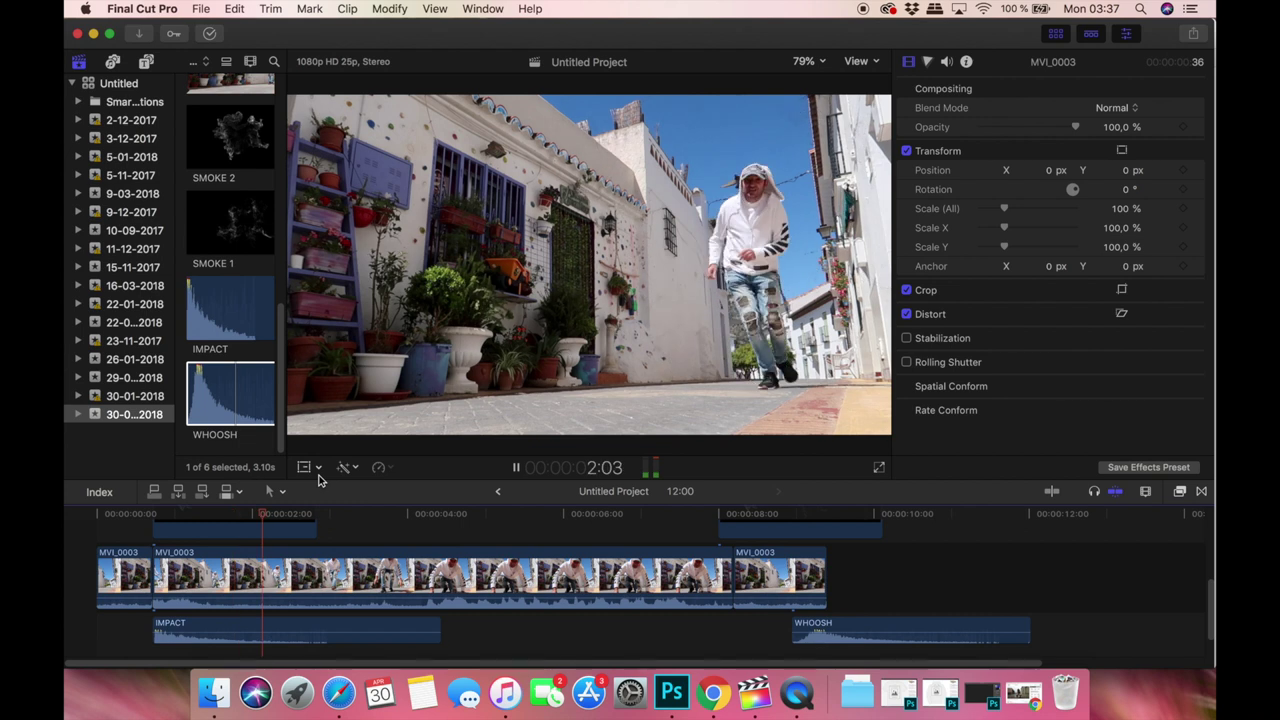
{"action": "left_click", "coordinate": [91, 515]}
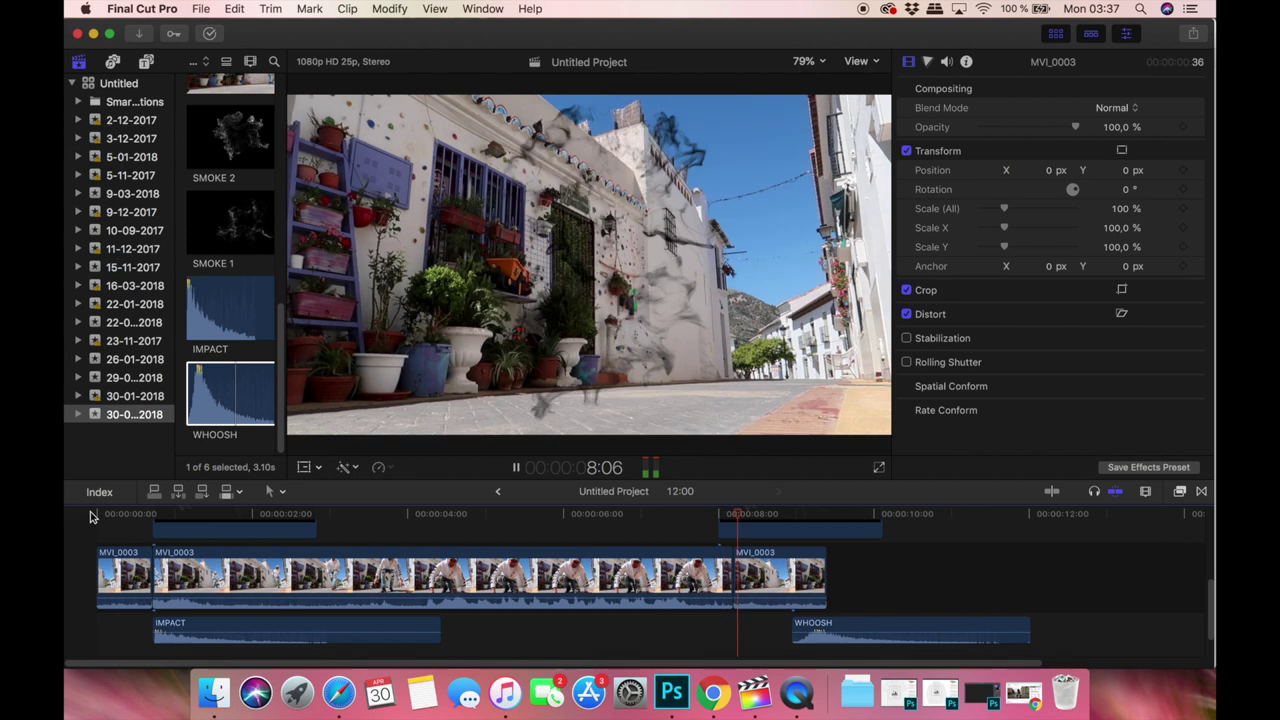
{"action": "key", "text": "super+shift+f"}
Add a second IMPACT sound starting at the jump cut near 8 seconds.
{"action": "left_click", "coordinate": [210, 627]}
{"action": "left_click", "coordinate": [240, 388]}
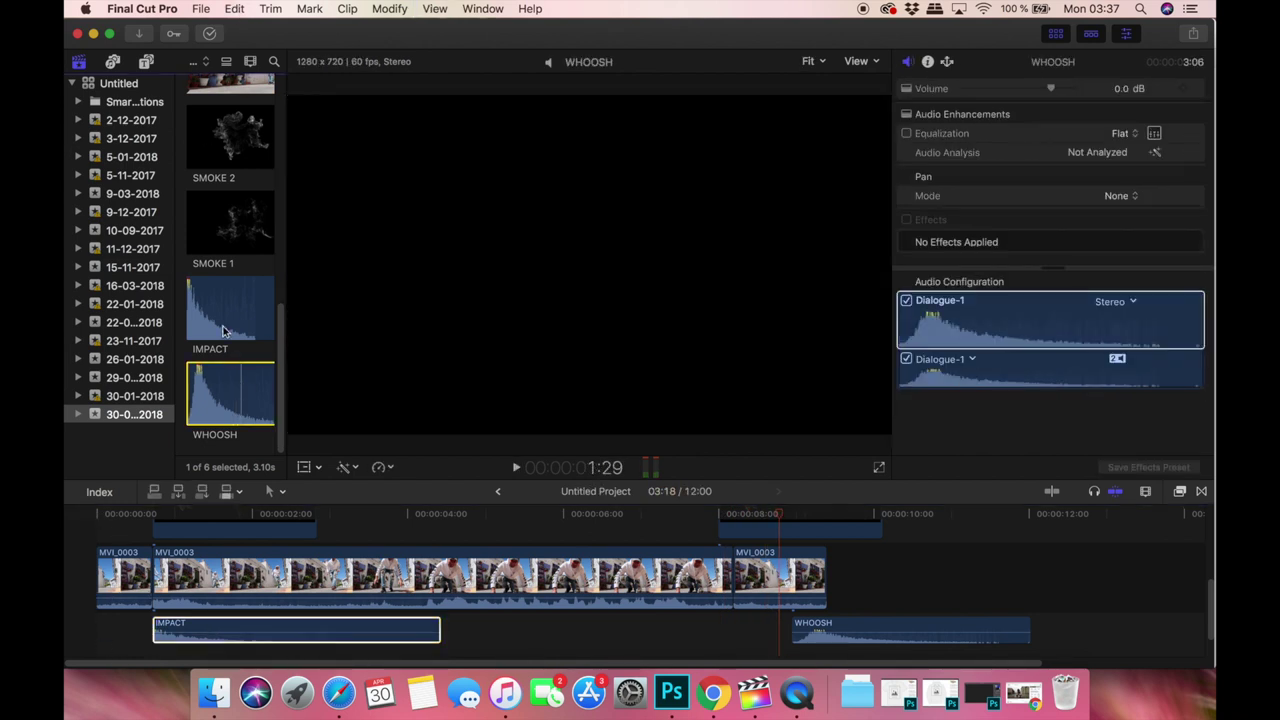
{"action": "left_click_drag", "start_coordinate": [226, 300], "coordinate": [632, 632]}
{"action": "scroll", "coordinate": [932, 600], "scroll_direction": "down", "scroll_amount": 2}
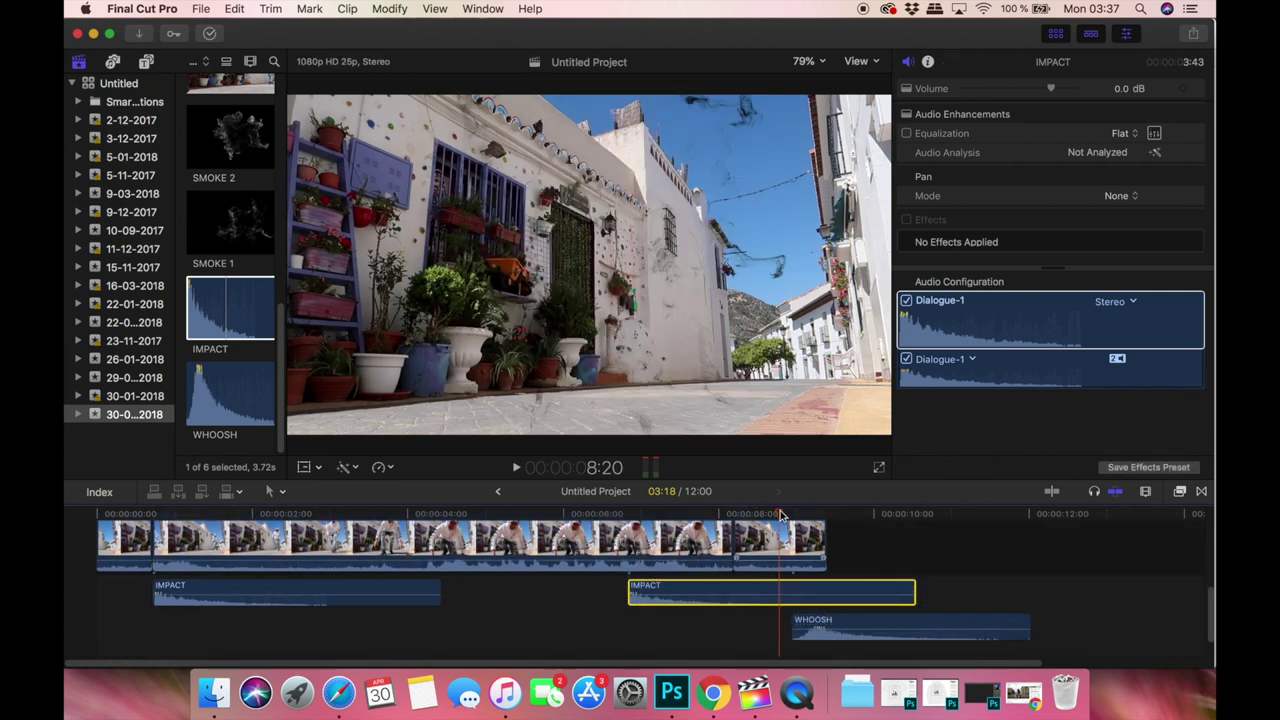
{"action": "left_click_drag", "start_coordinate": [782, 515], "coordinate": [738, 515]}
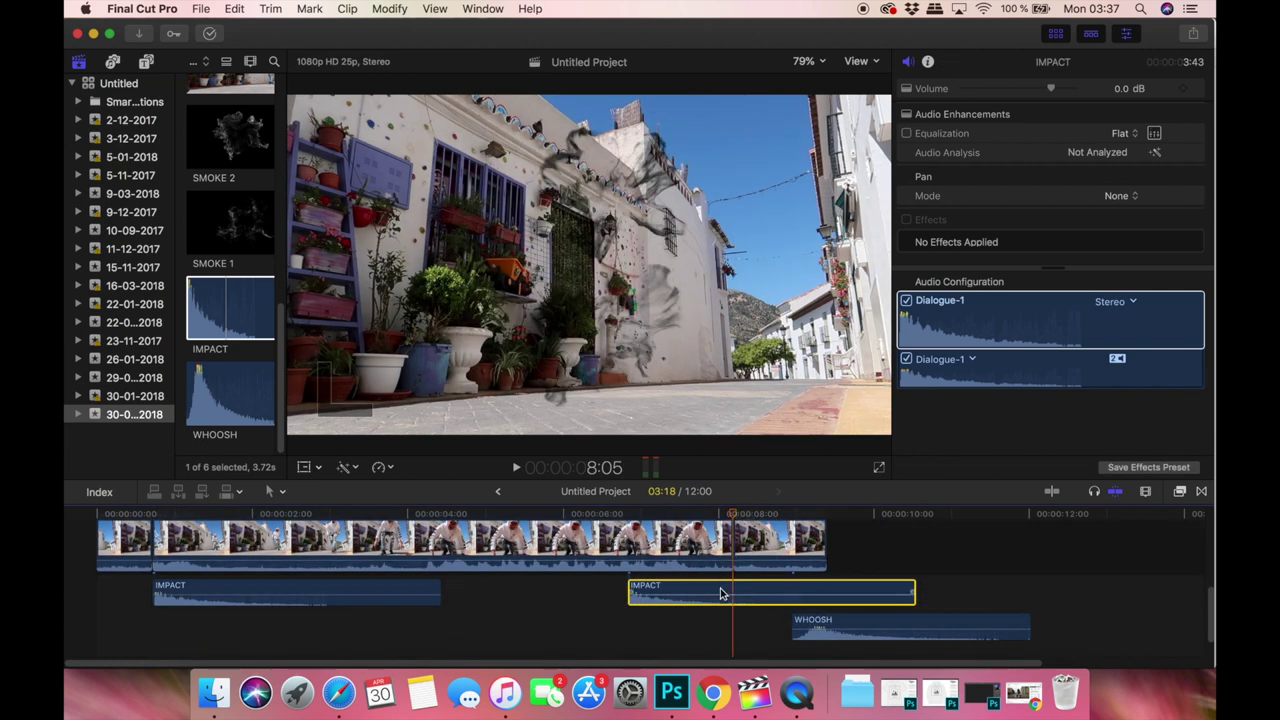
{"action": "left_click_drag", "start_coordinate": [724, 594], "coordinate": [790, 590]}
Preview the second IMPACT and nudge it slightly later.
{"action": "key", "text": "space"}
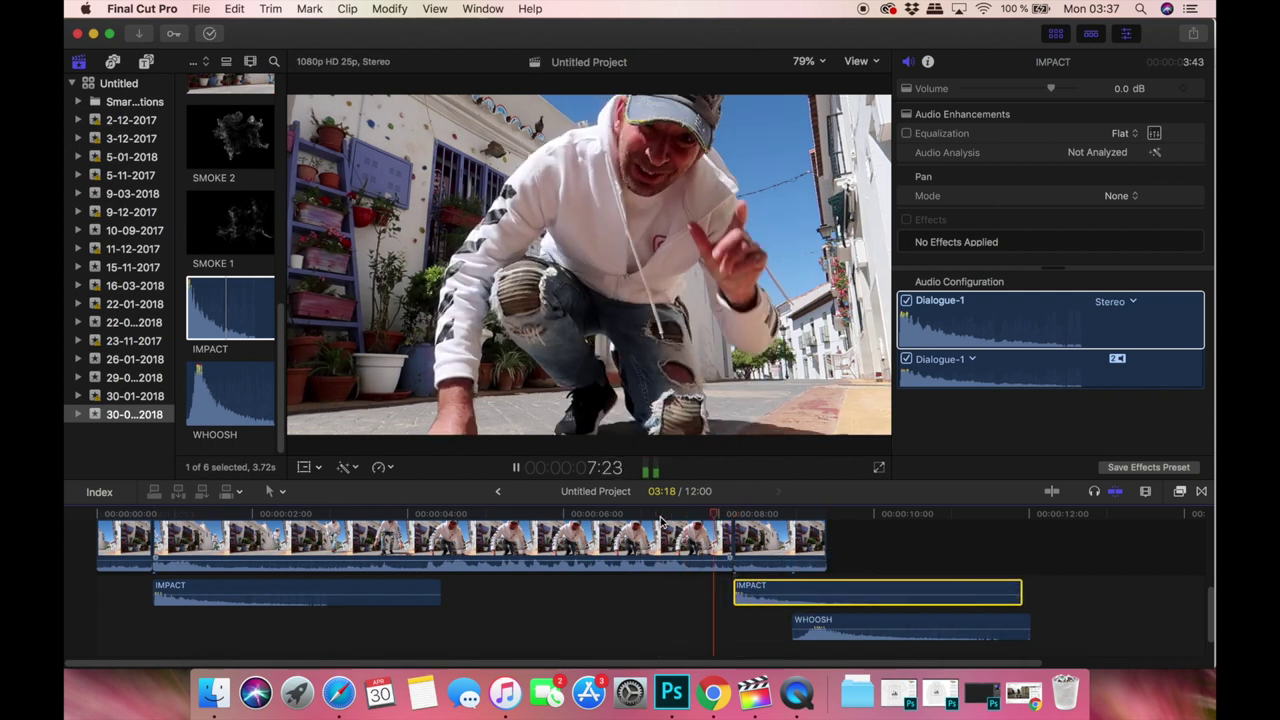
{"action": "left_click", "coordinate": [660, 518]}
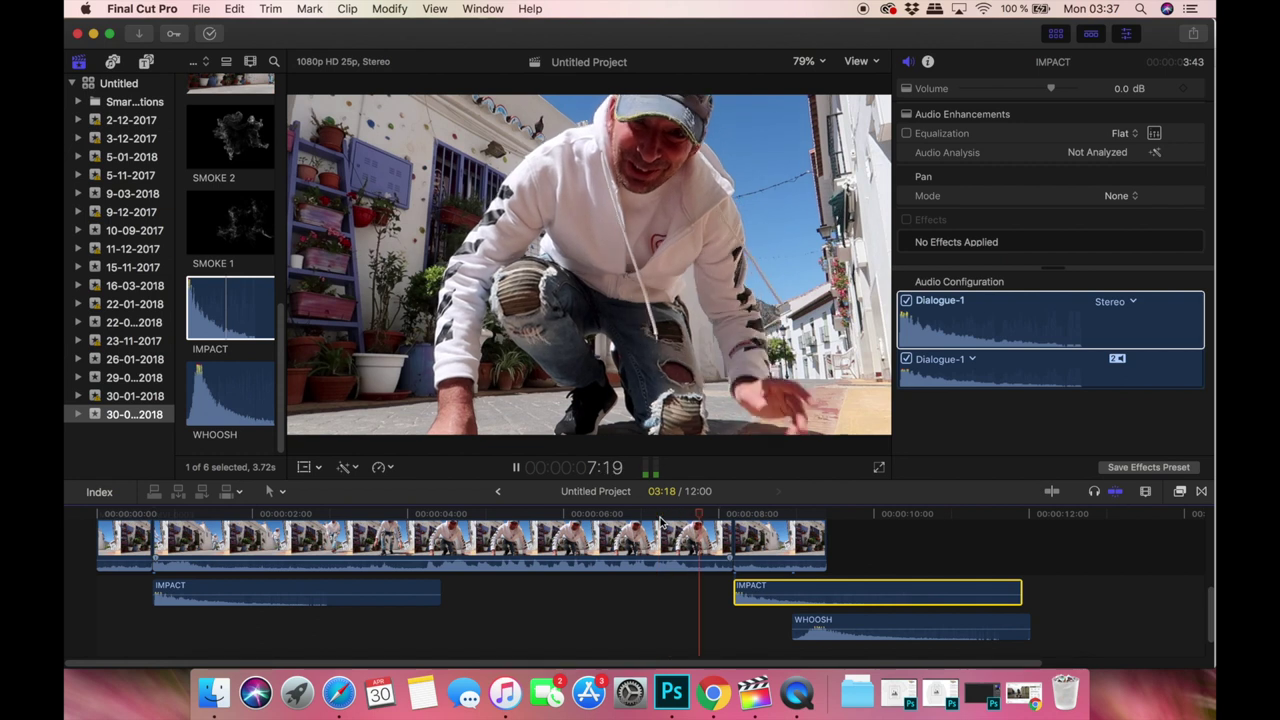
{"action": "left_click", "coordinate": [660, 518]}
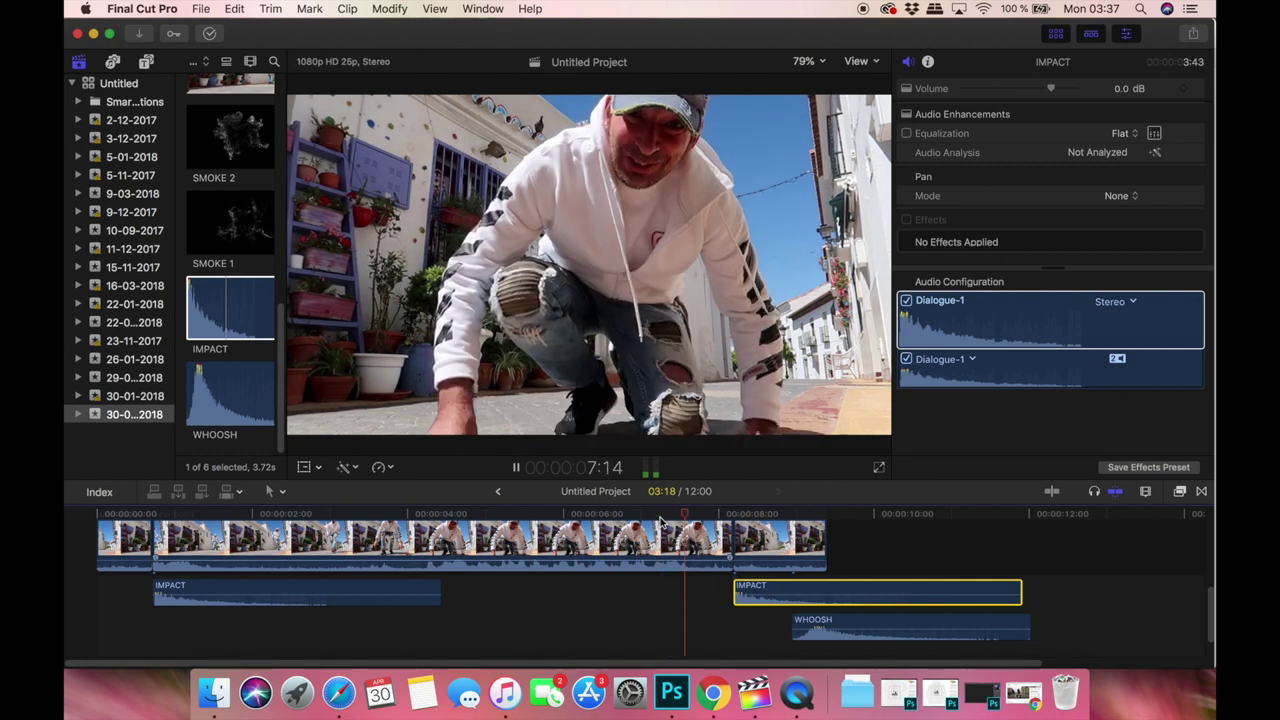
{"action": "key", "text": "space"}
{"action": "left_click_drag", "start_coordinate": [767, 515], "coordinate": [750, 540]}
{"action": "left_click_drag", "start_coordinate": [757, 598], "coordinate": [781, 597]}
Nudge the later WHOOSH slightly right, preview from 8 seconds, and add a WHOOSH at the start.
{"action": "scroll", "coordinate": [690, 560], "scroll_direction": "up", "scroll_amount": 3}
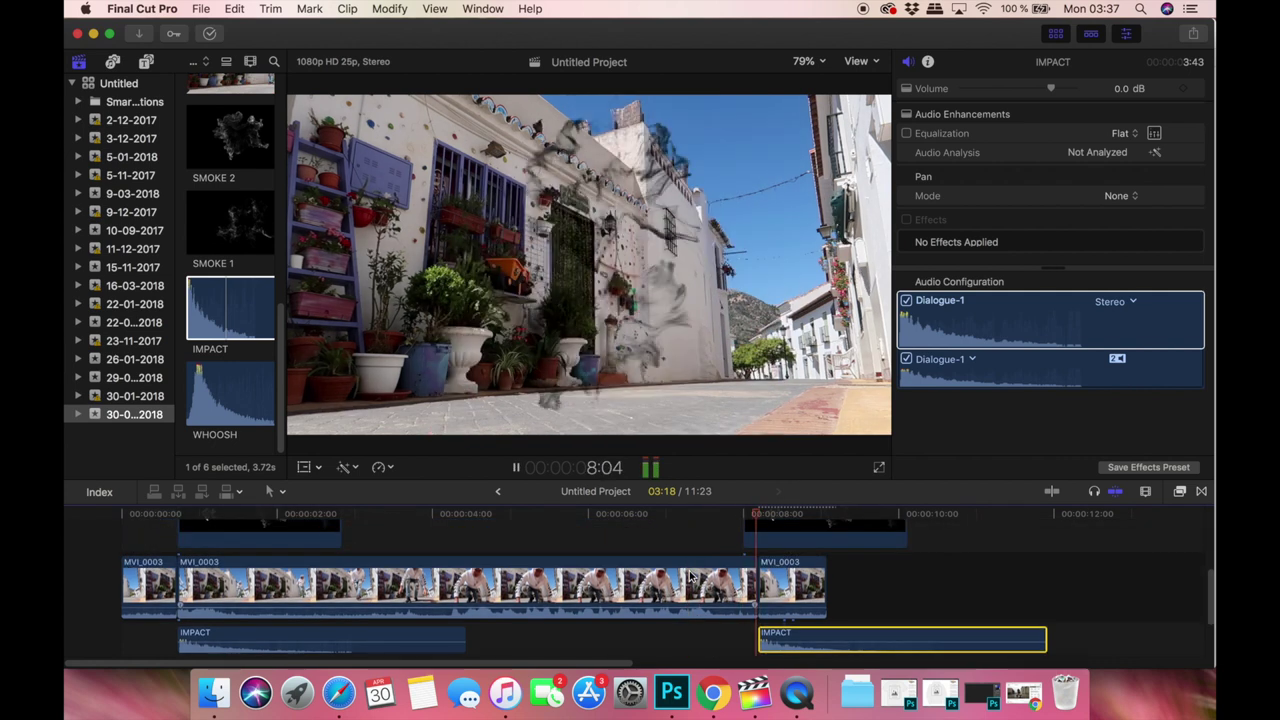
{"action": "left_click", "coordinate": [661, 517]}
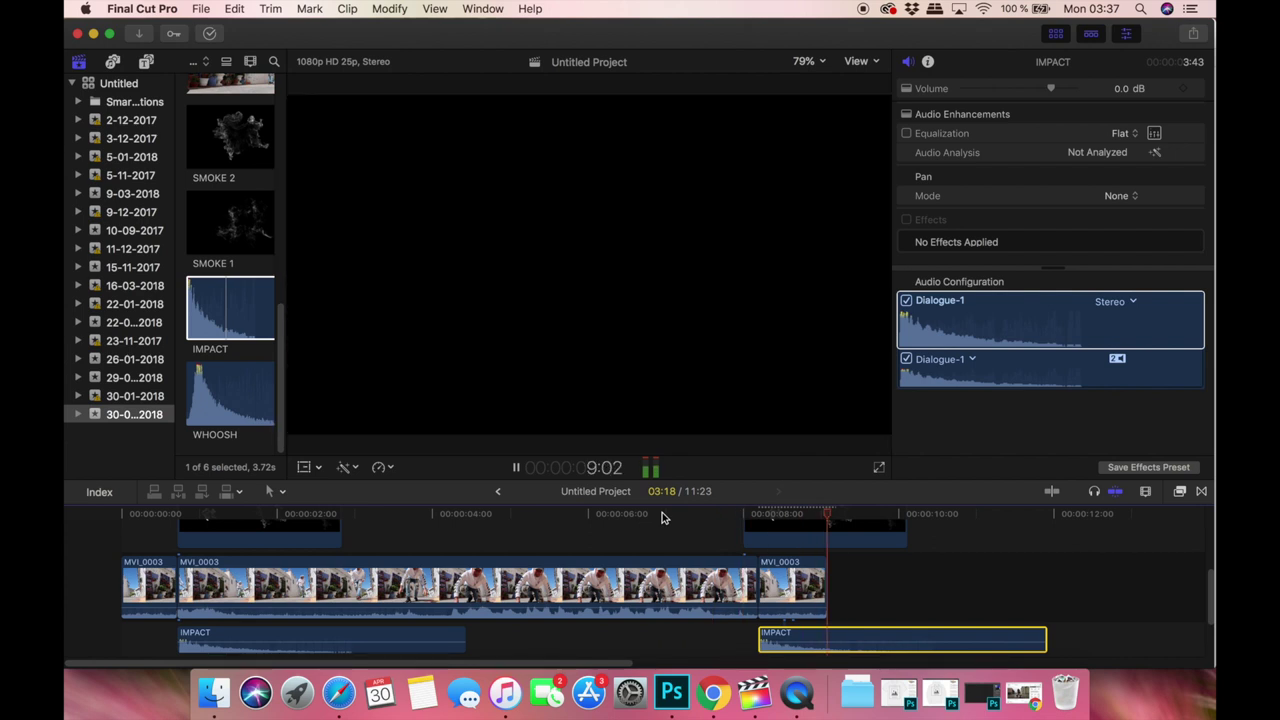
{"action": "scroll", "coordinate": [700, 545], "scroll_direction": "down", "scroll_amount": 3}
{"action": "mouse_move", "coordinate": [820, 589]}
{"action": "left_mouse_down"}
{"action": "mouse_move", "coordinate": [842, 591]}
{"action": "mouse_move", "coordinate": [823, 590]}
{"action": "left_mouse_up"}
{"action": "left_click", "coordinate": [745, 514]}
{"action": "key", "text": "space"}
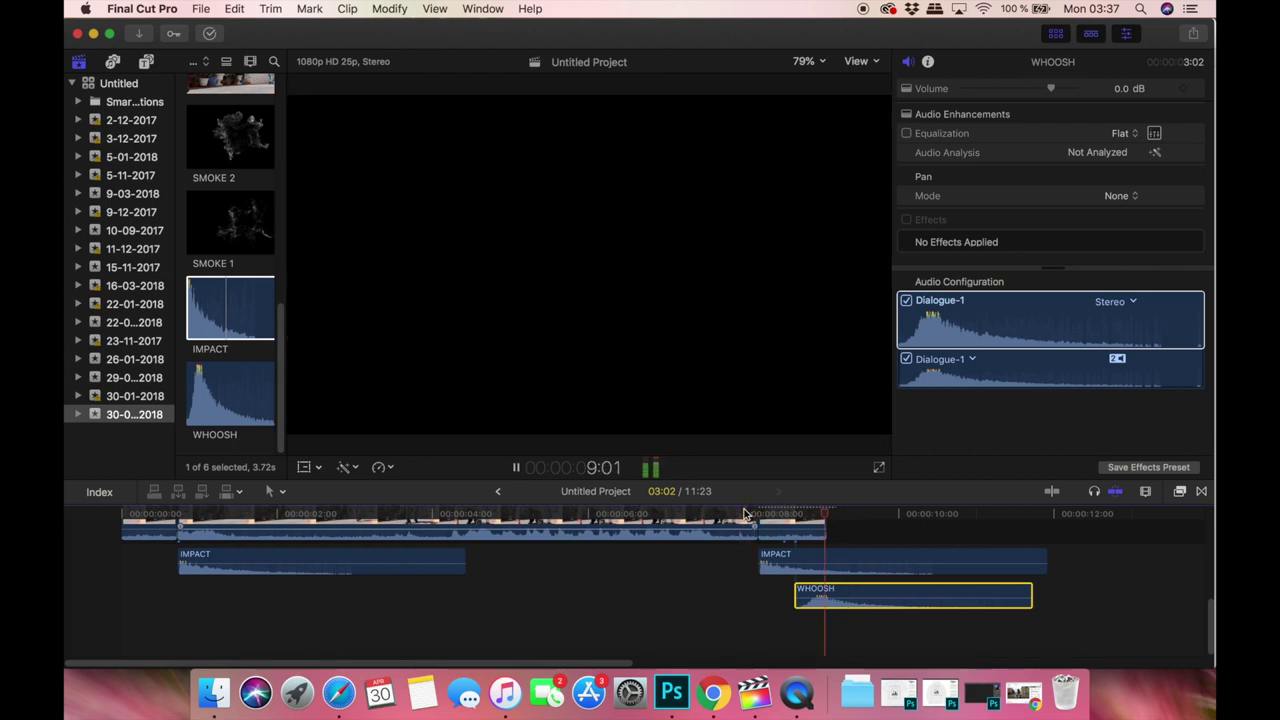
{"action": "left_click", "coordinate": [743, 514]}
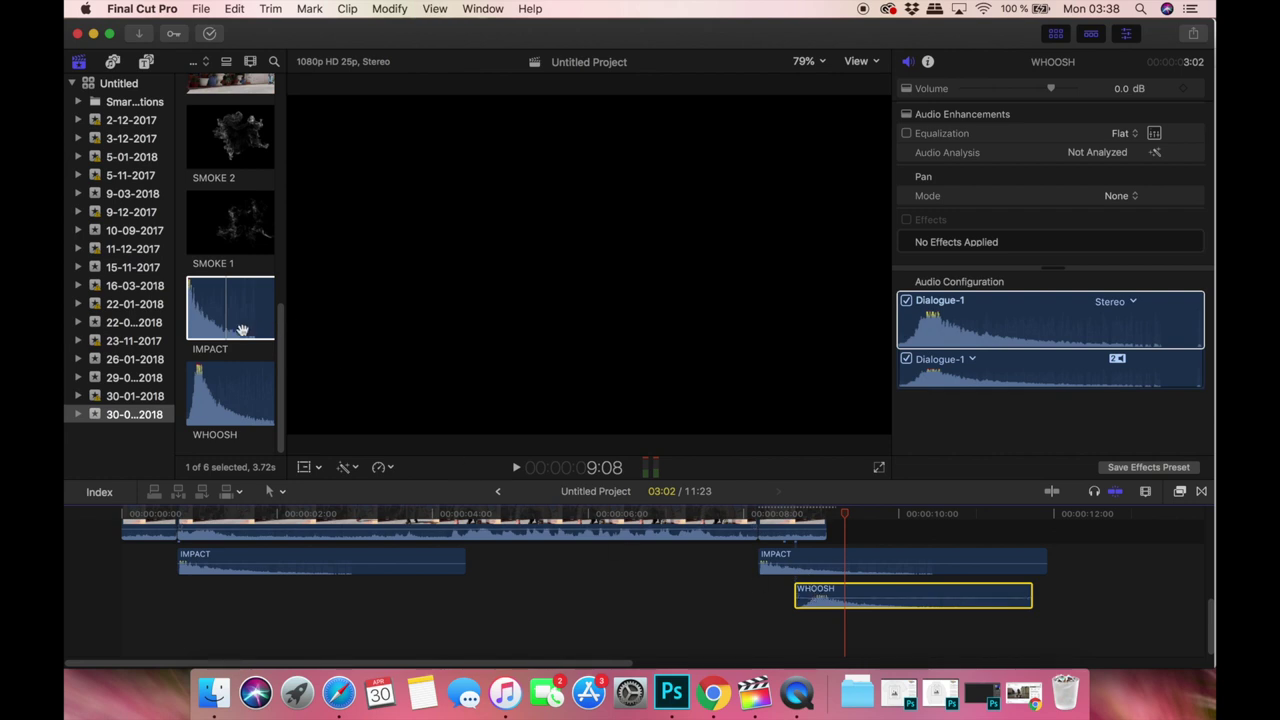
{"action": "left_click_drag", "start_coordinate": [221, 413], "coordinate": [187, 605]}
Nudge the opening WHOOSH clip a few frames earlier, ahead of the first IMPACT sound.
{"action": "scroll", "coordinate": [250, 578], "scroll_direction": "up", "scroll_amount": 3}
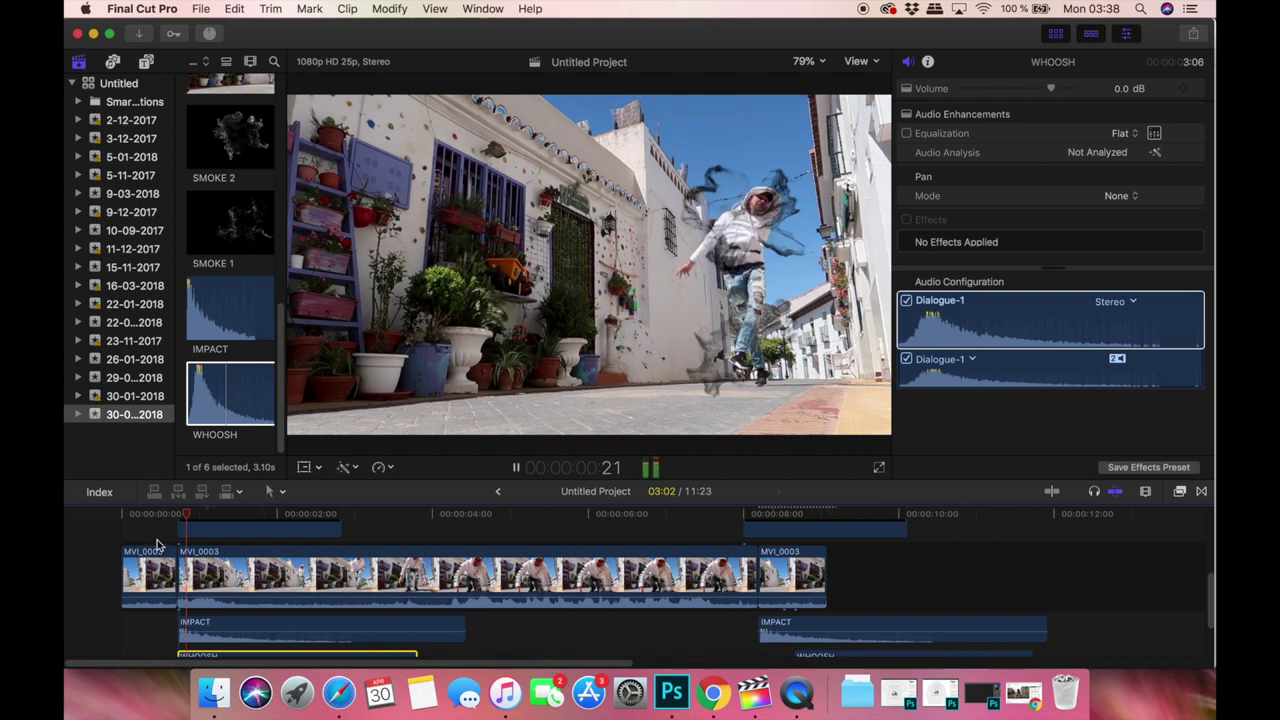
{"action": "scroll", "coordinate": [180, 575], "scroll_direction": "down", "scroll_amount": 3}
{"action": "left_click_drag", "start_coordinate": [199, 593], "coordinate": [182, 593]}
{"action": "key", "text": "space"}
{"action": "left_click", "coordinate": [186, 513]}
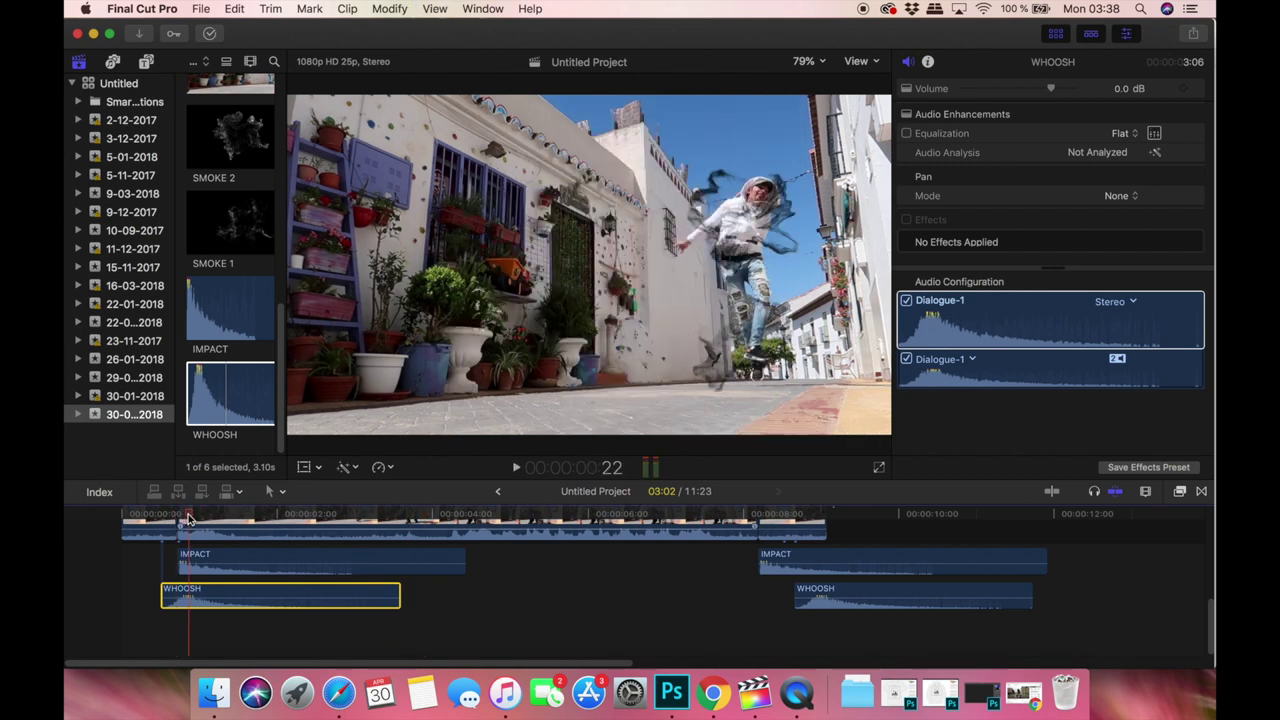
{"action": "left_click_drag", "start_coordinate": [187, 515], "coordinate": [177, 517]}
{"action": "left_click_drag", "start_coordinate": [194, 594], "coordinate": [189, 594]}
Replay the opening from just before the first cut to check the WHOOSH timing.
{"action": "left_click", "coordinate": [140, 515]}
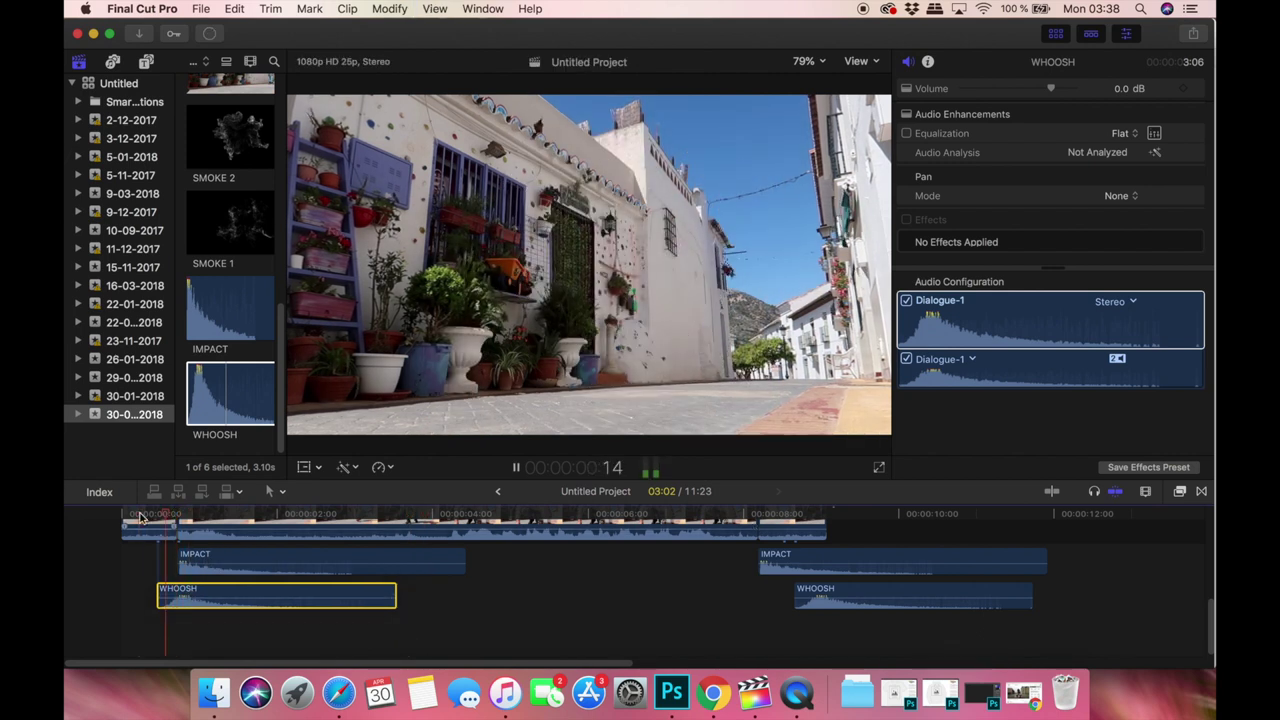
{"action": "left_click", "coordinate": [140, 515]}
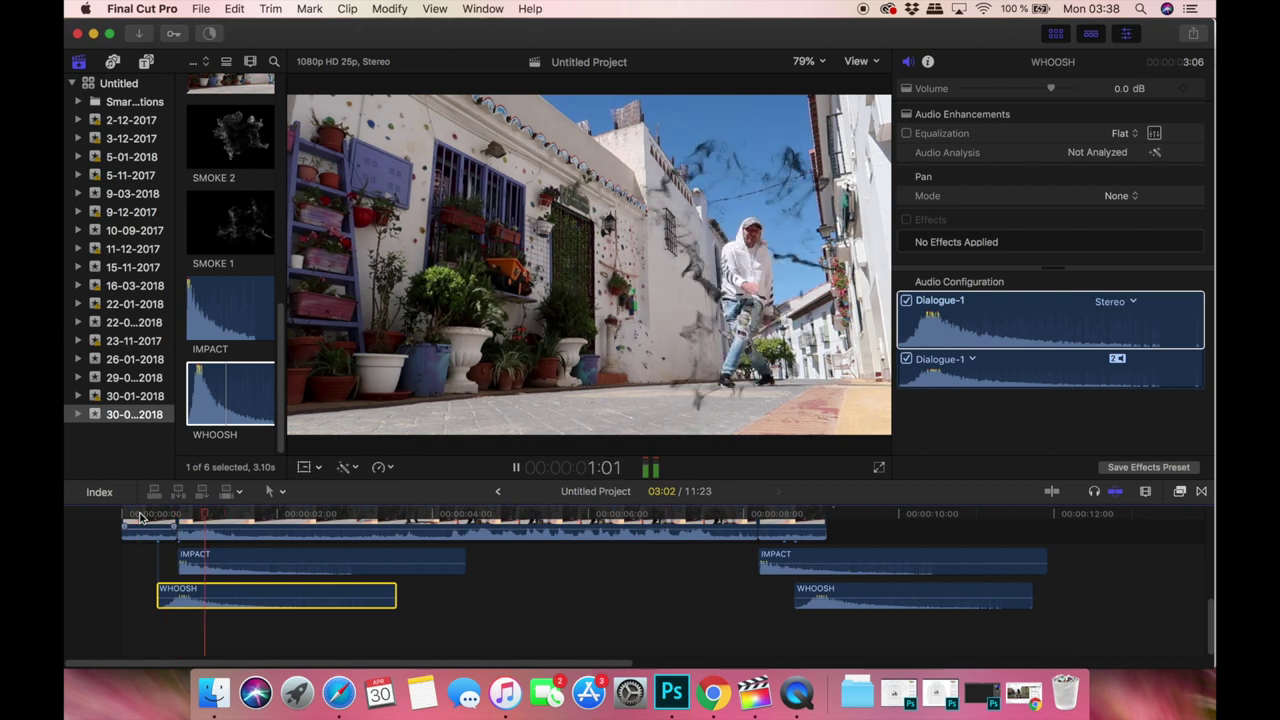
{"action": "left_click", "coordinate": [140, 515]}
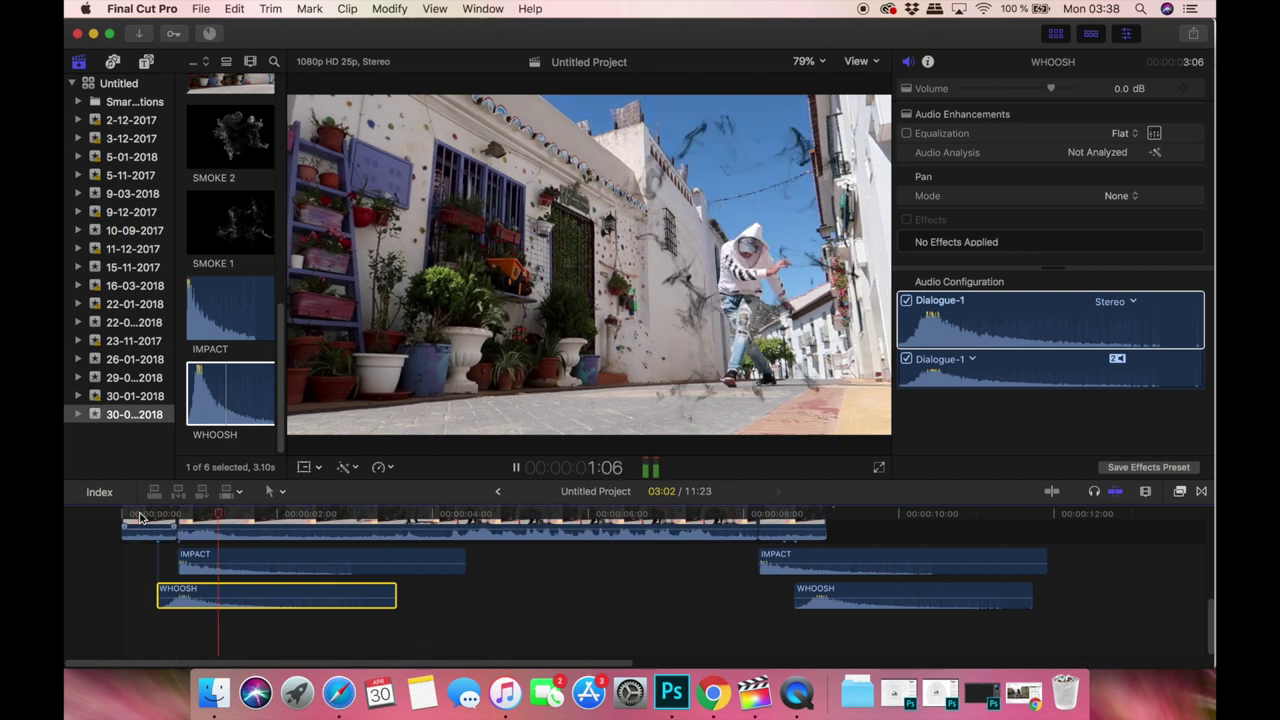
{"action": "left_click", "coordinate": [706, 515]}
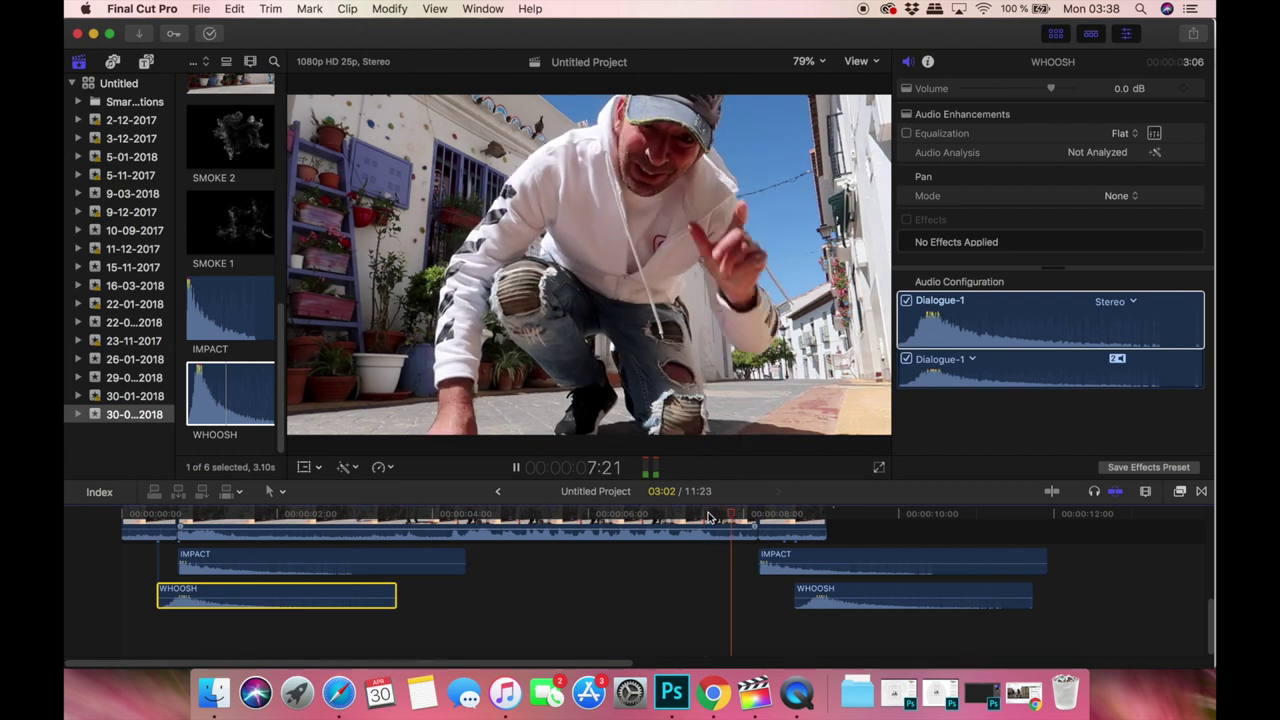
{"action": "left_click", "coordinate": [117, 516]}
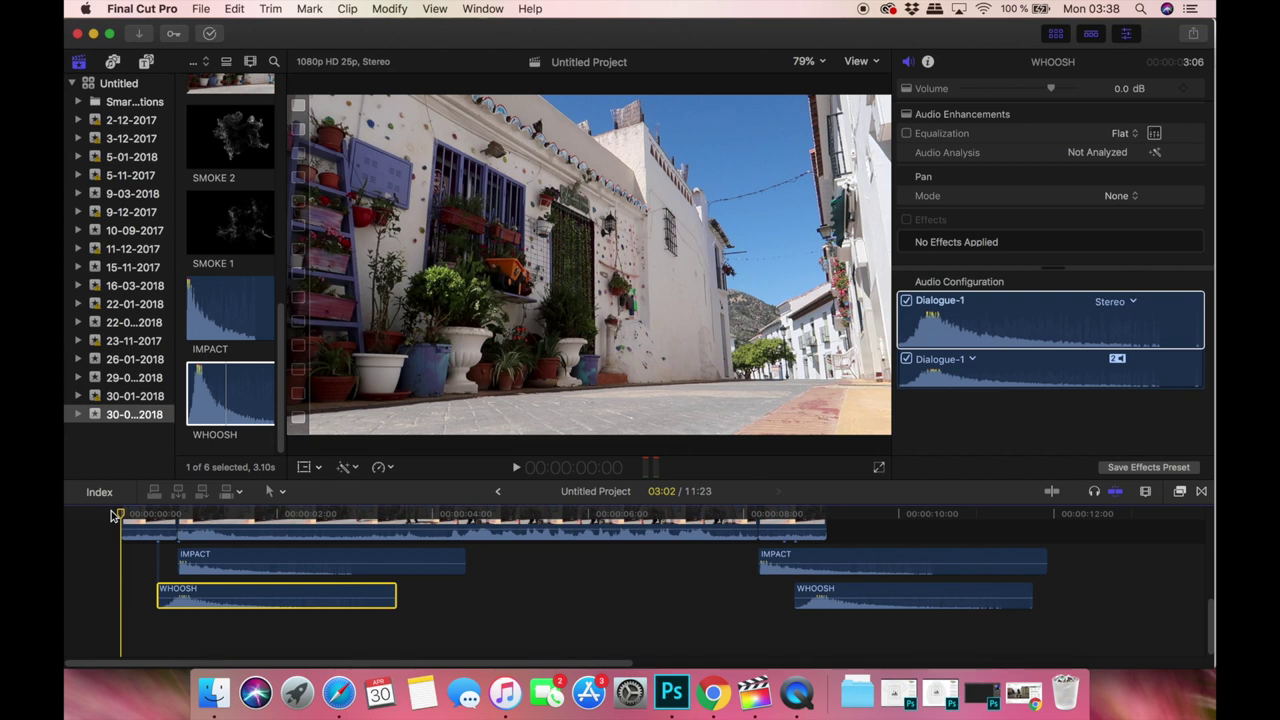
Play the whole edit full screen, then park the playhead at 00:00:04:00 on the storyline.
{"action": "key", "text": "space"}
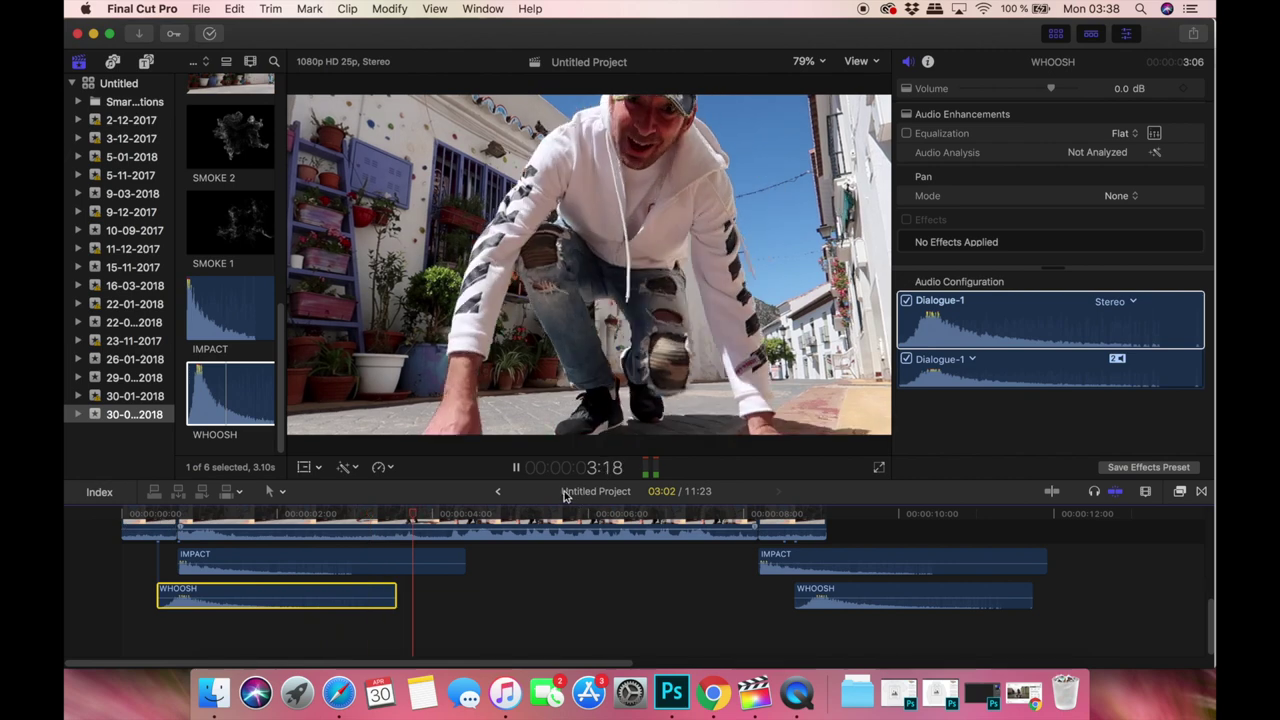
{"action": "left_click", "coordinate": [881, 470]}
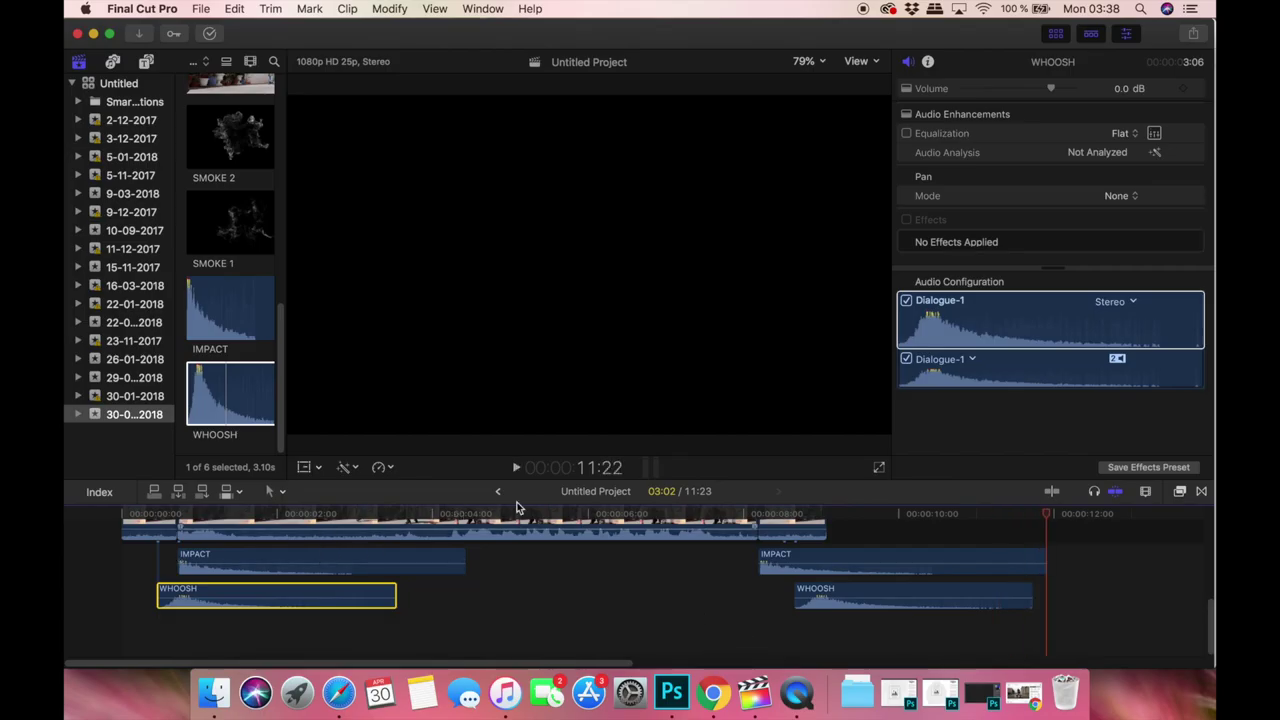
{"action": "scroll", "coordinate": [503, 586], "scroll_direction": "up", "scroll_amount": 3}
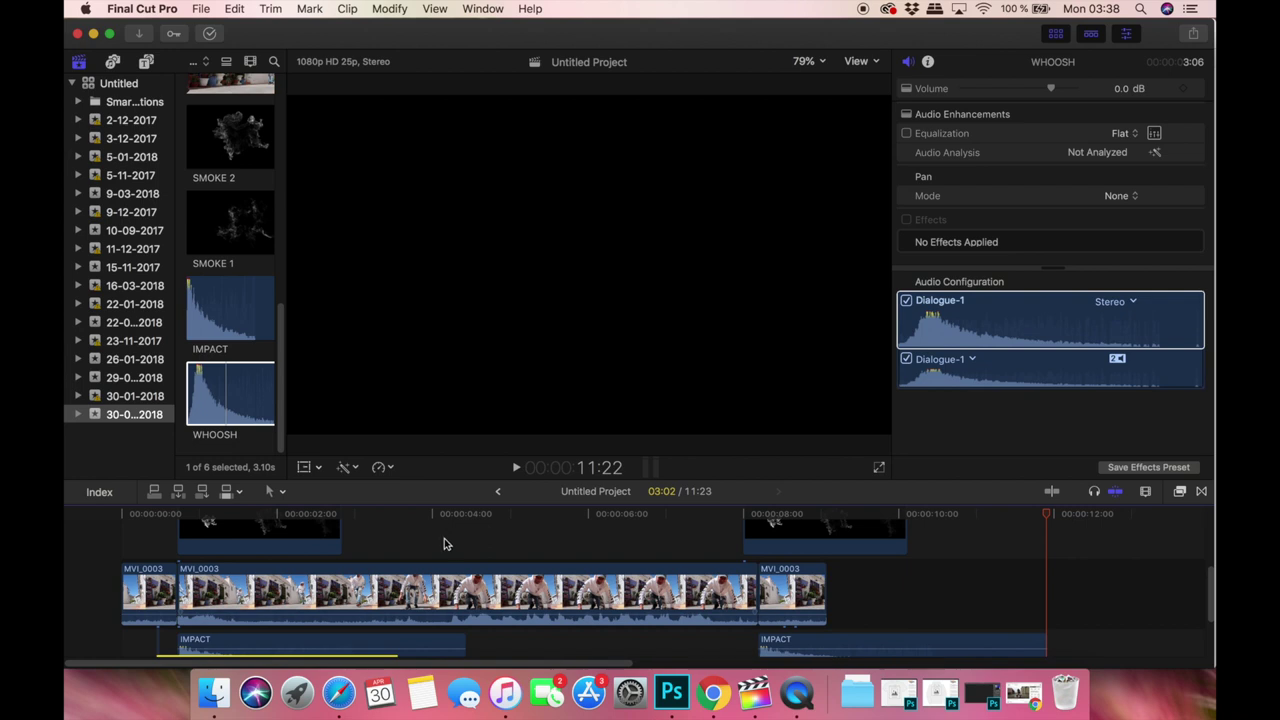
{"action": "left_click", "coordinate": [436, 528]}
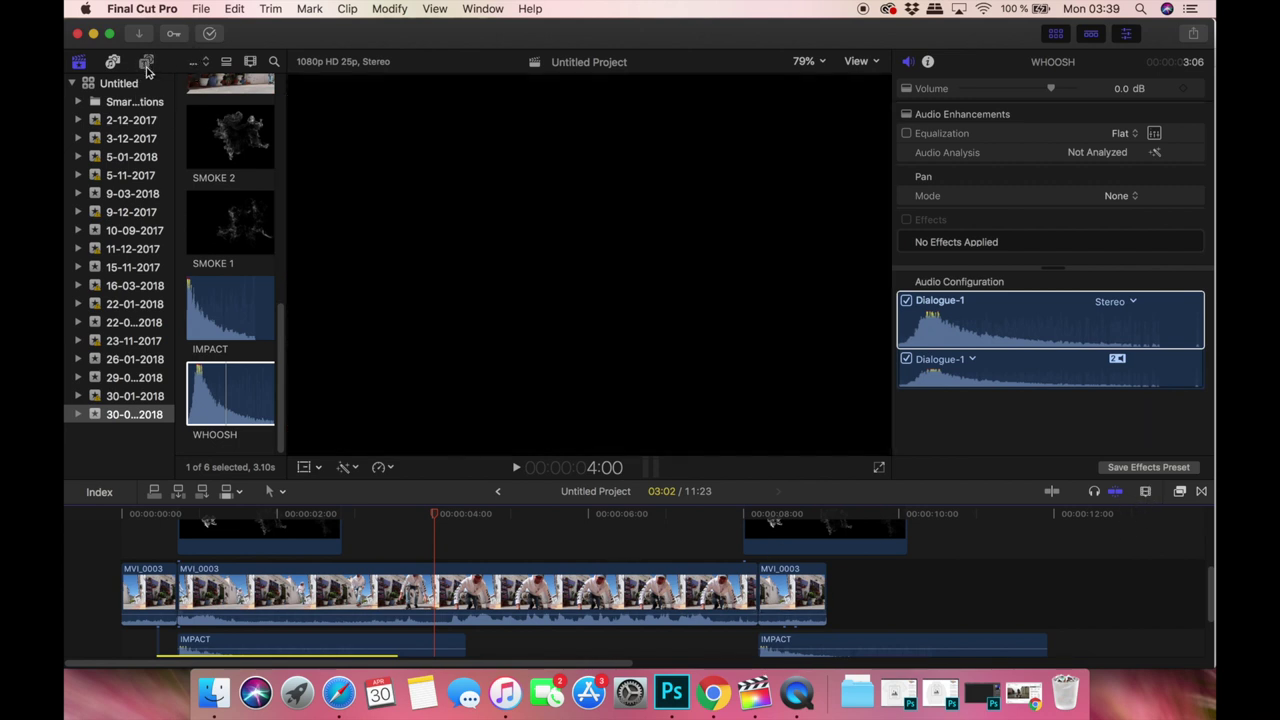
Place MW 1080p Adjustment Layer above the street clip, stretch it across, and drop mLut on it.
{"action": "key", "text": "alt+super+1"}
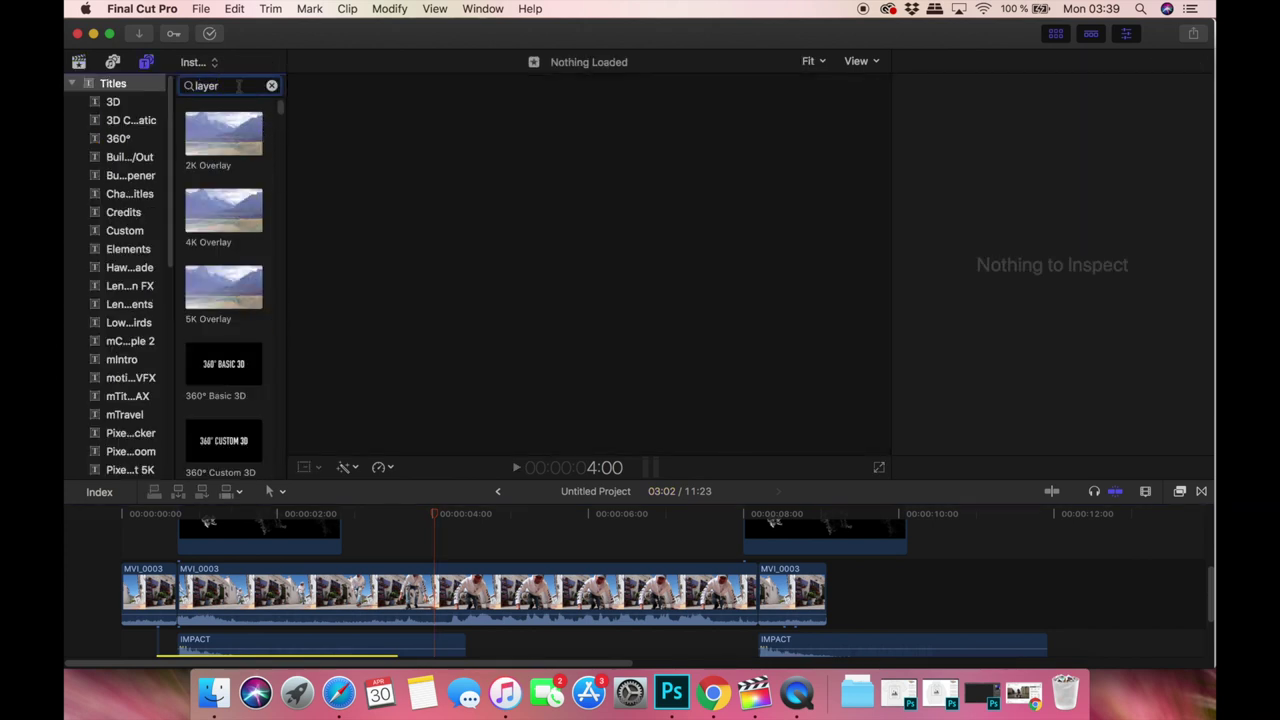
{"action": "double_click", "coordinate": [239, 86]}
{"action": "left_click_drag", "start_coordinate": [225, 143], "coordinate": [126, 548]}
{"action": "left_click_drag", "start_coordinate": [508, 548], "coordinate": [822, 548]}
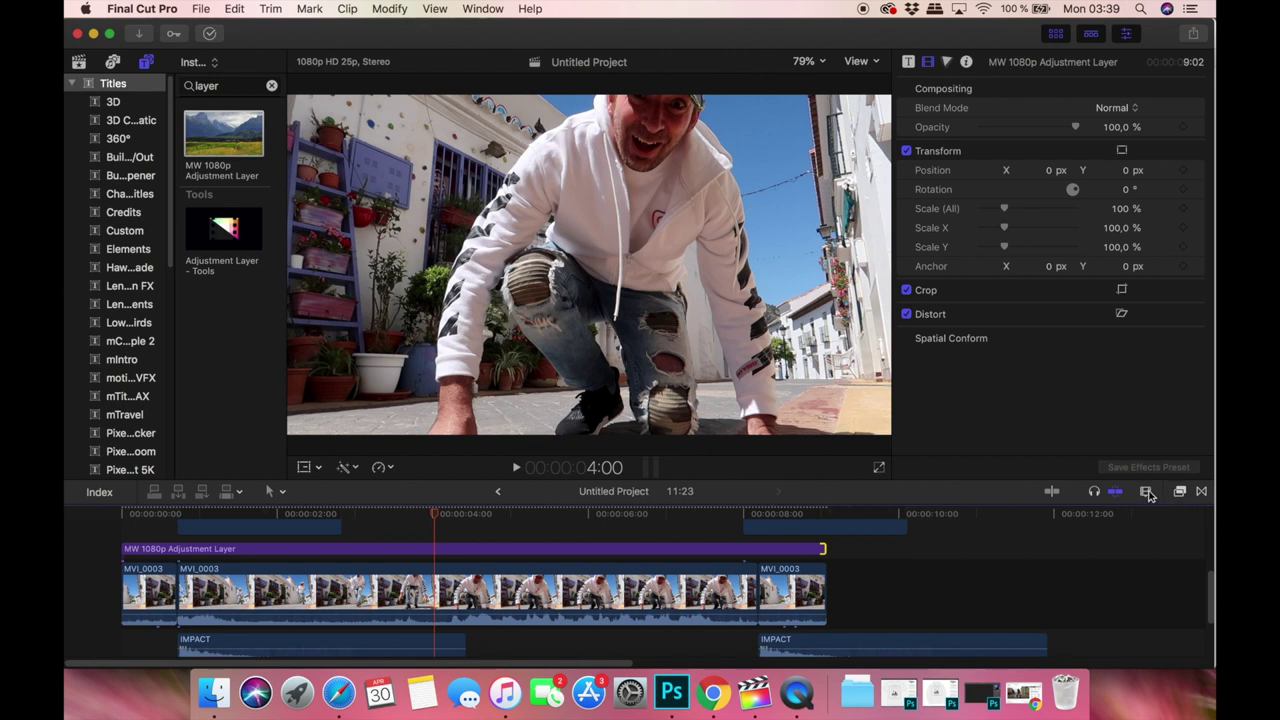
{"action": "left_click", "coordinate": [1180, 491]}
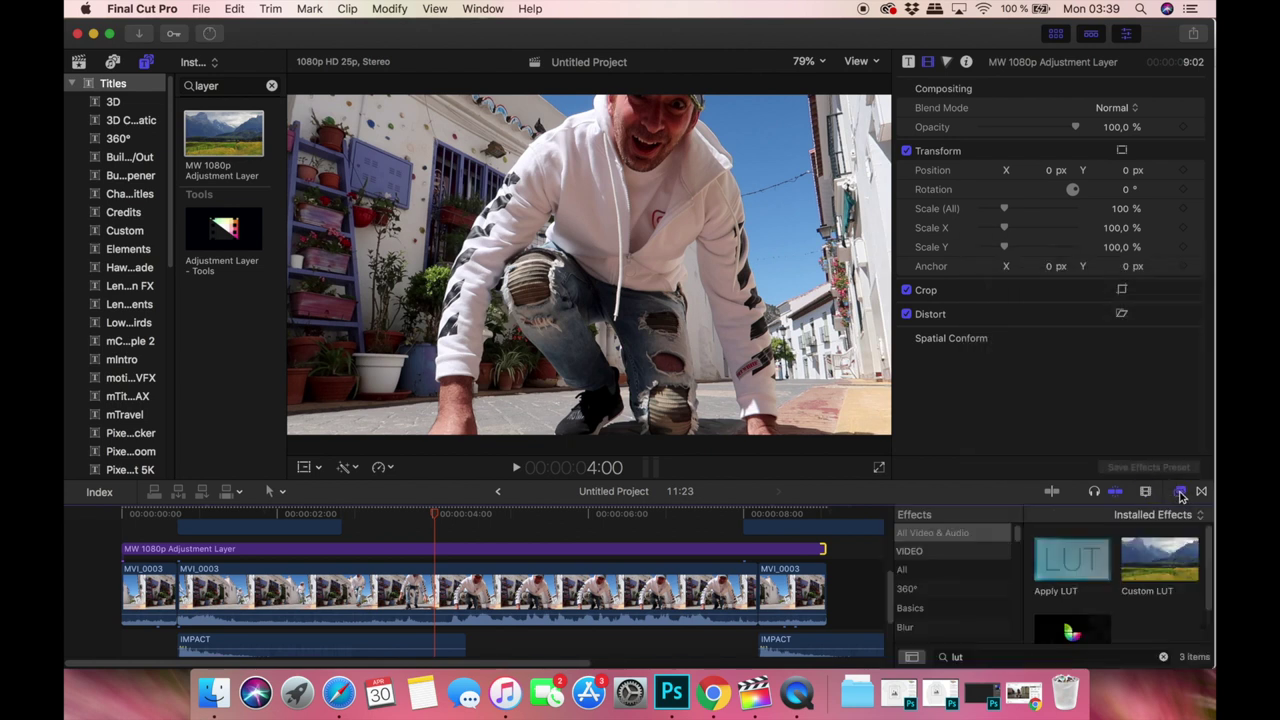
{"action": "left_click_drag", "start_coordinate": [1066, 638], "coordinate": [558, 550]}
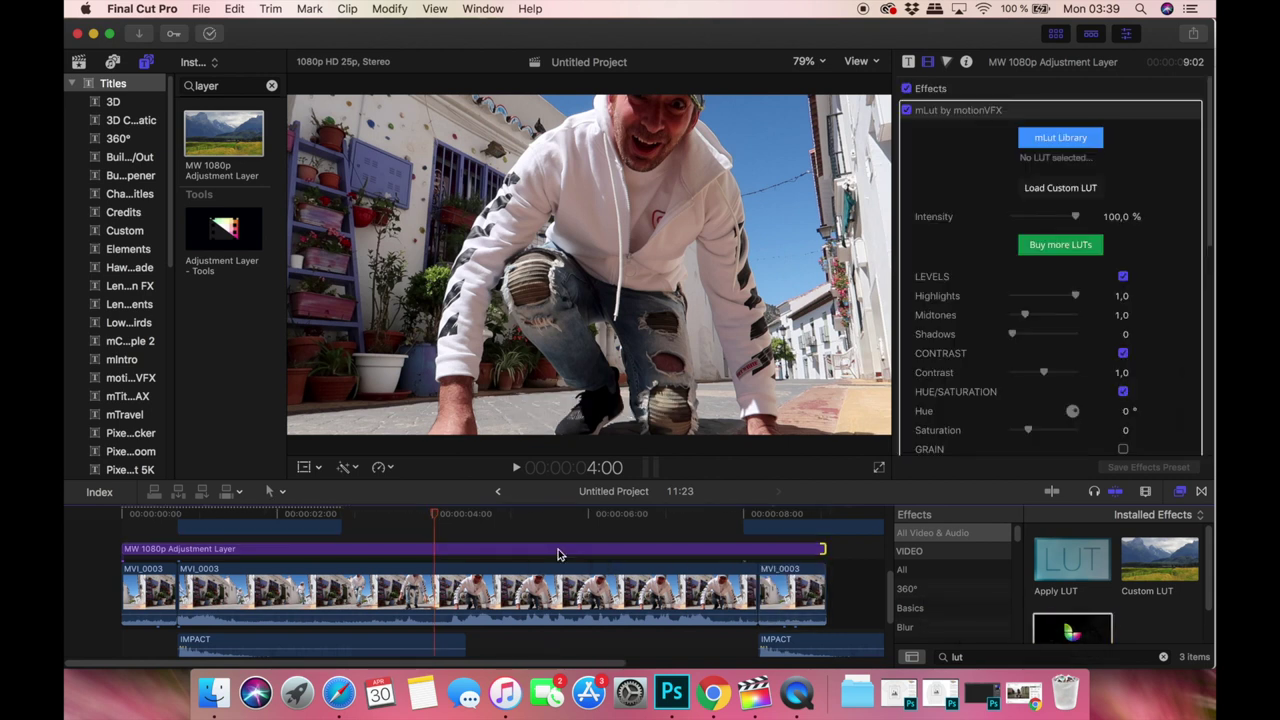
Load the OSIRIS_M31 - Rec.709.cube LUT at 50% intensity, then switch mLut off to compare.
{"action": "left_click", "coordinate": [1058, 188]}
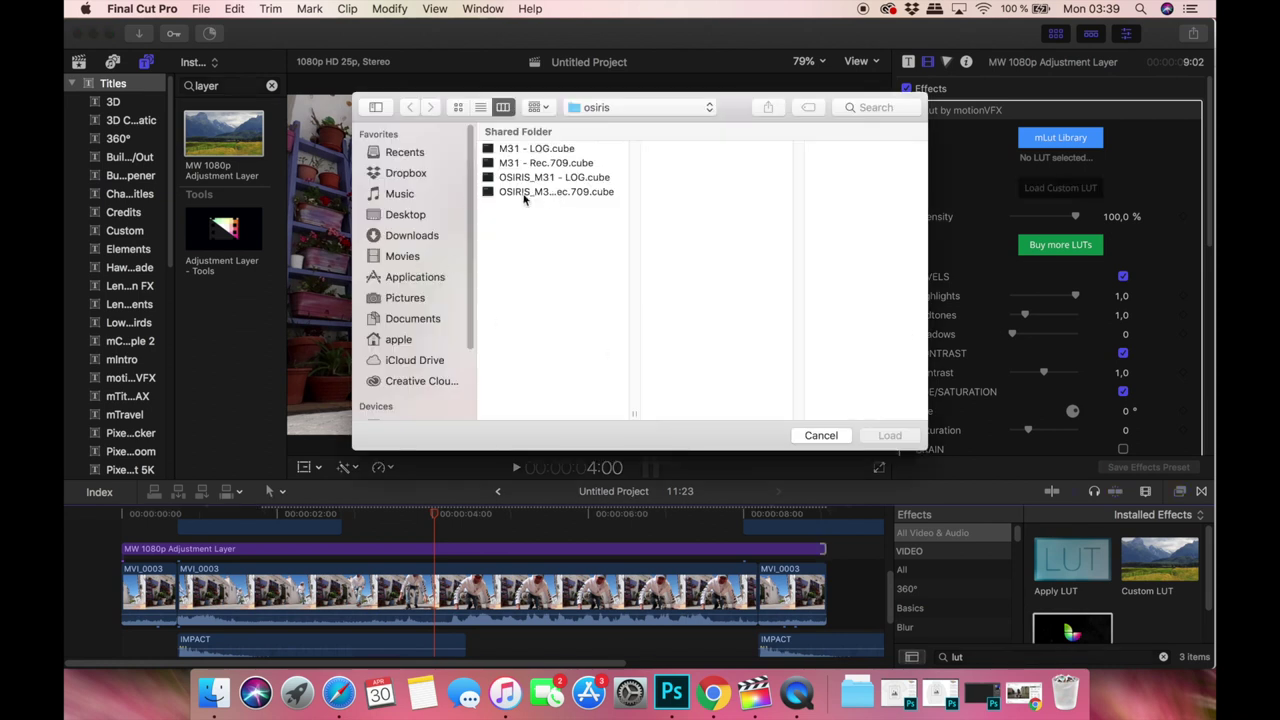
{"action": "left_click", "coordinate": [521, 193]}
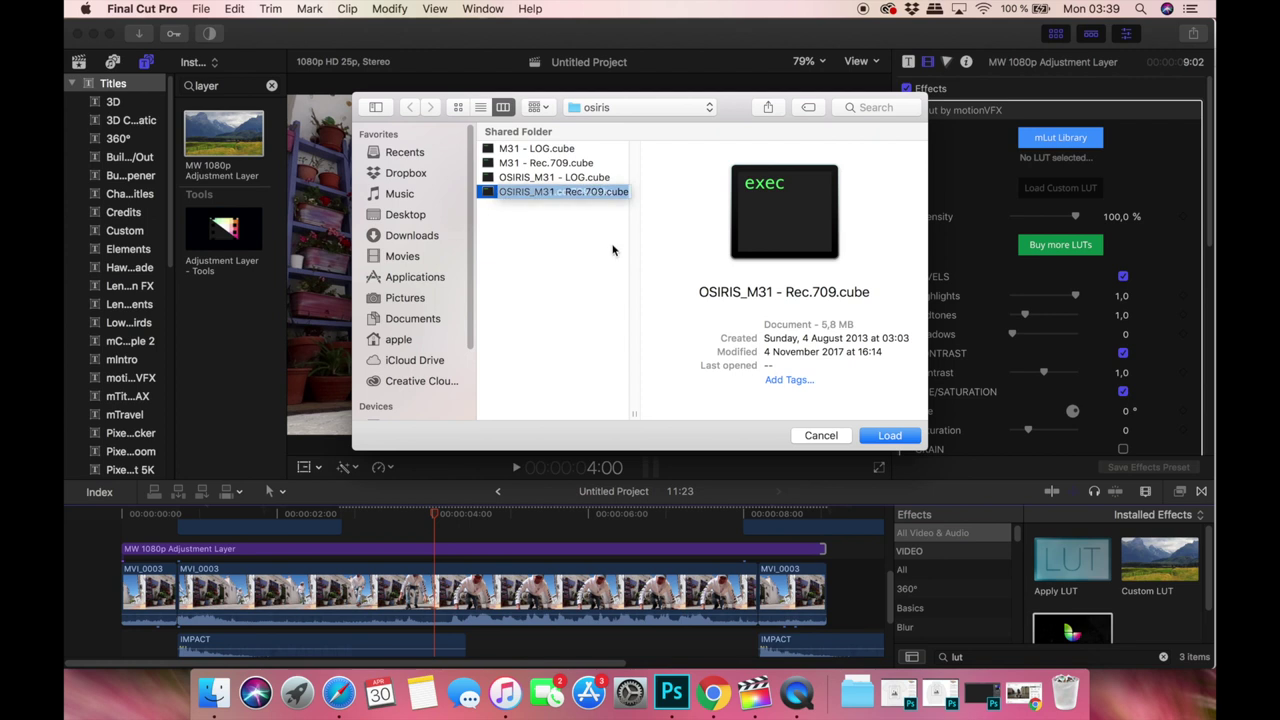
{"action": "left_click", "coordinate": [887, 437]}
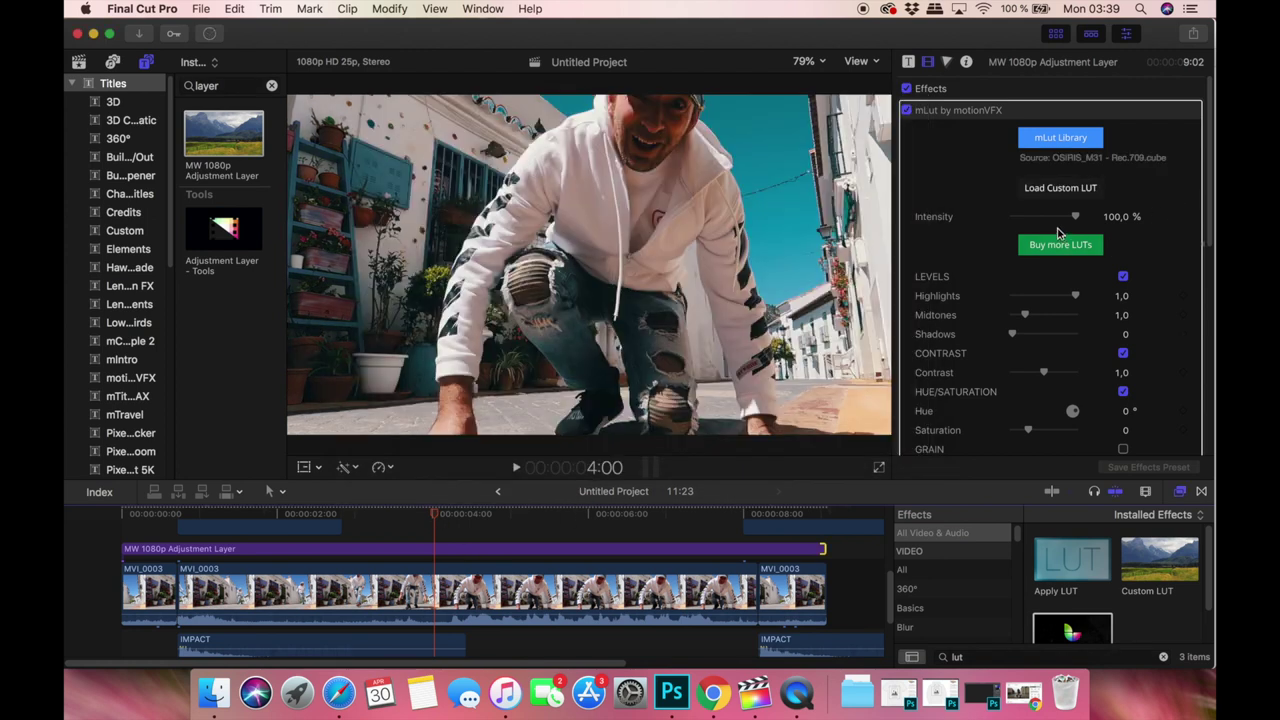
{"action": "left_click", "coordinate": [1112, 218]}
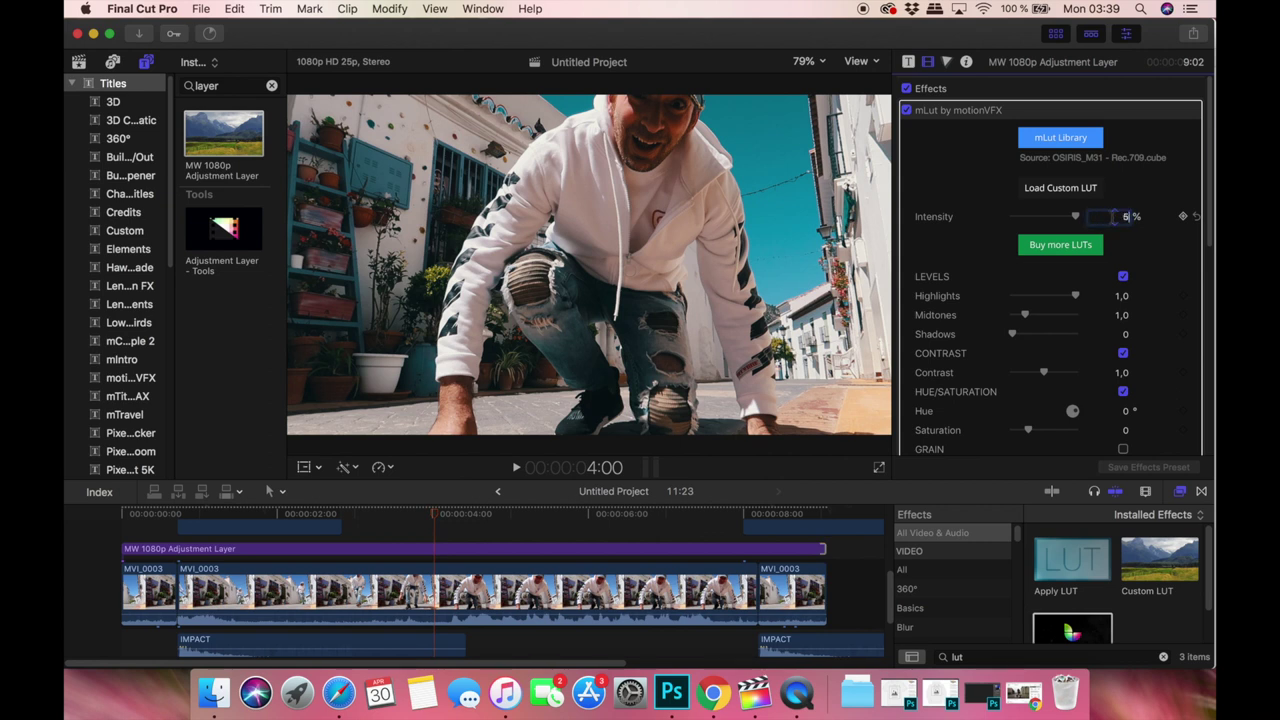
{"action": "key", "text": "Return"}
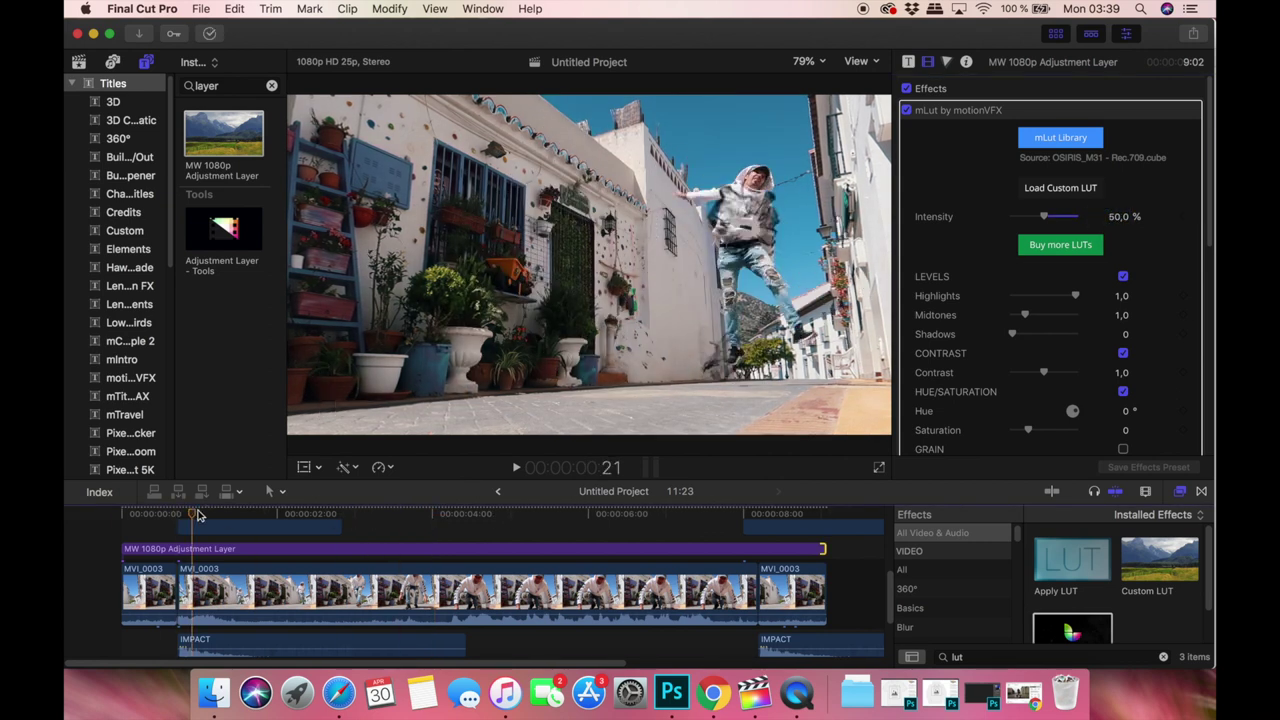
{"action": "left_click", "coordinate": [907, 111]}
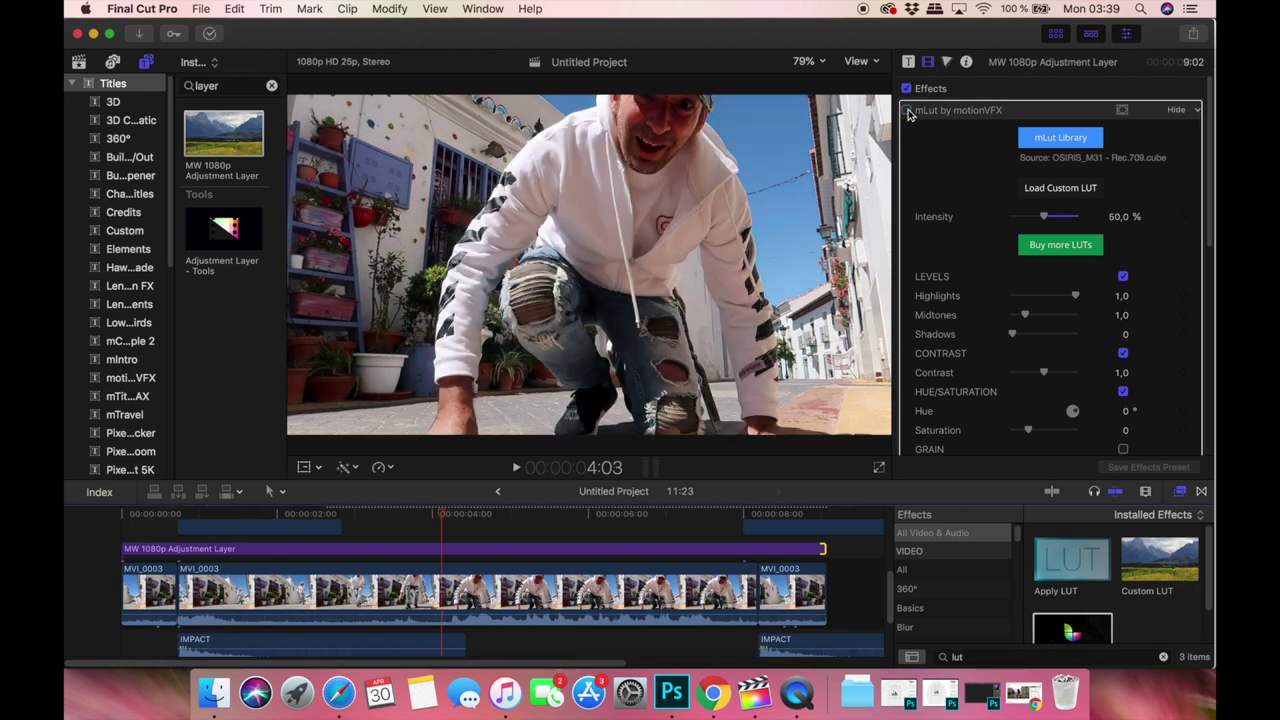
Re-enable mLut by motionVFX and move the playhead to the smoke moment at 1:11.
{"action": "left_click", "coordinate": [907, 111]}
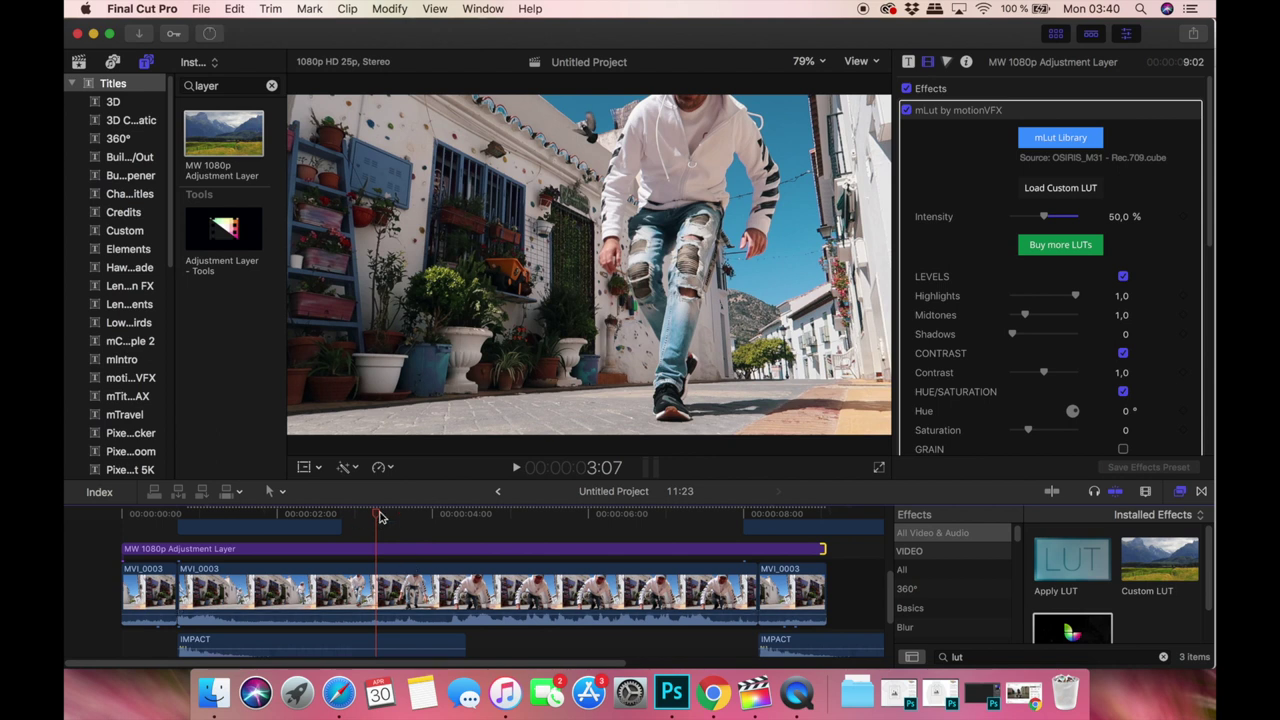
{"action": "left_click", "coordinate": [234, 524]}
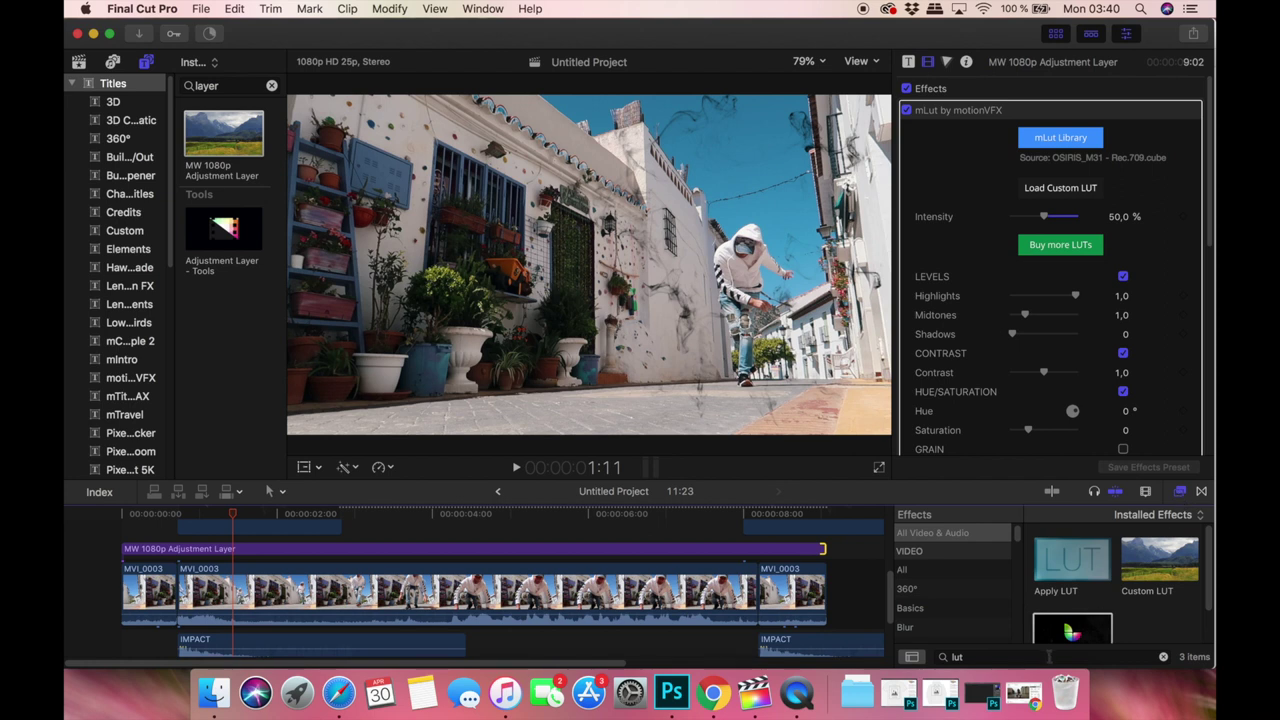
Apply the Handheld effect, found by searching 'hand', to the adjustment layer, then play from the start.
{"action": "double_click", "coordinate": [1004, 657]}
{"action": "type", "text": "hand"}
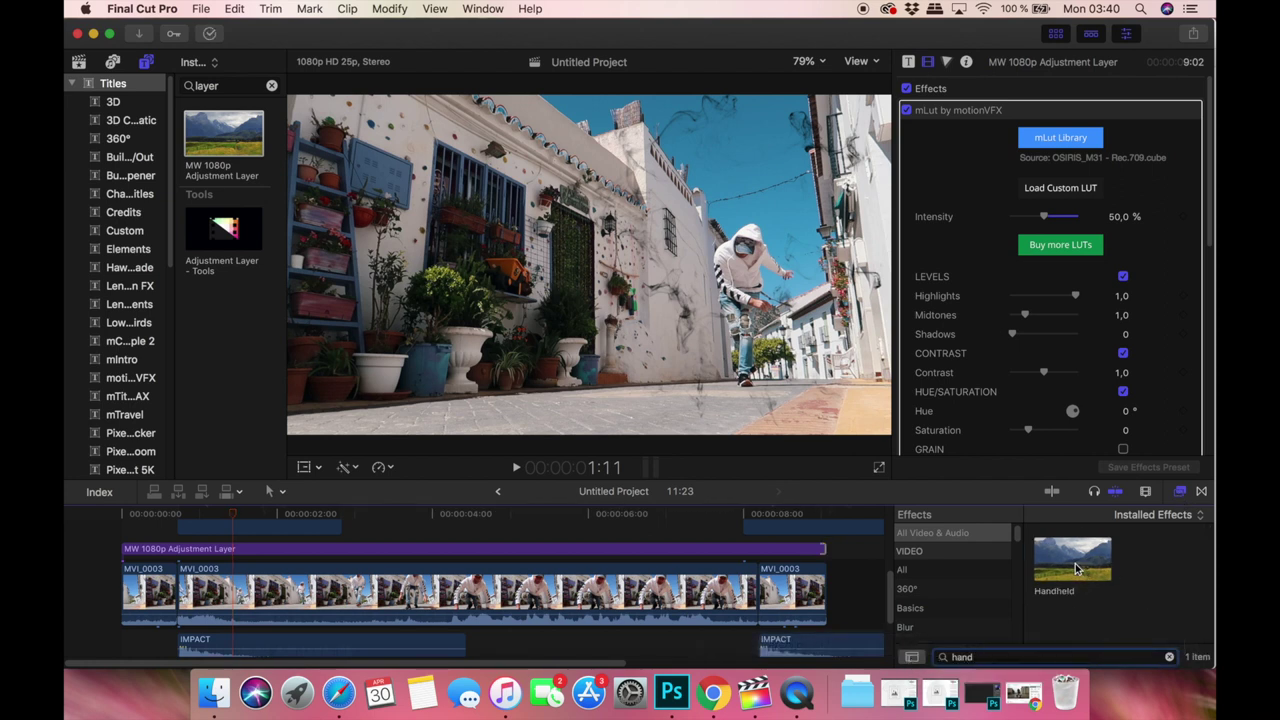
{"action": "left_click", "coordinate": [1078, 569]}
{"action": "left_click_drag", "start_coordinate": [1080, 566], "coordinate": [307, 516]}
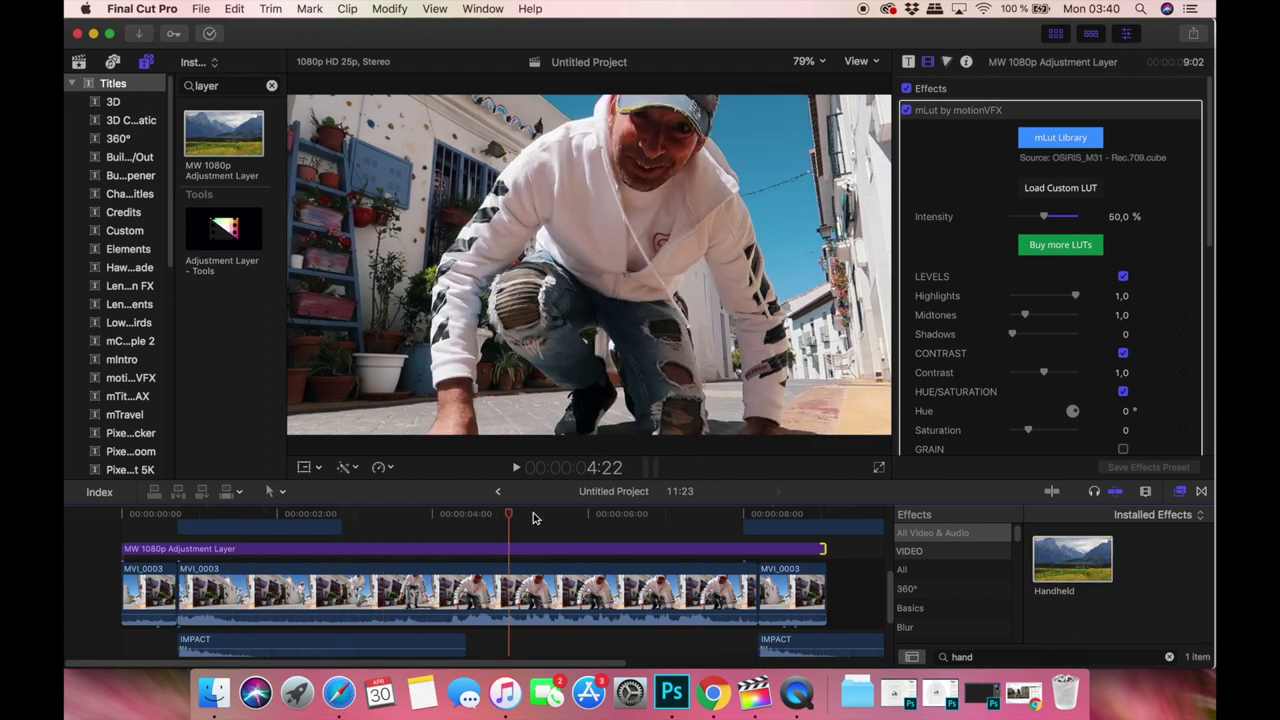
{"action": "left_click", "coordinate": [436, 518]}
{"action": "left_click_drag", "start_coordinate": [1058, 558], "coordinate": [421, 553]}
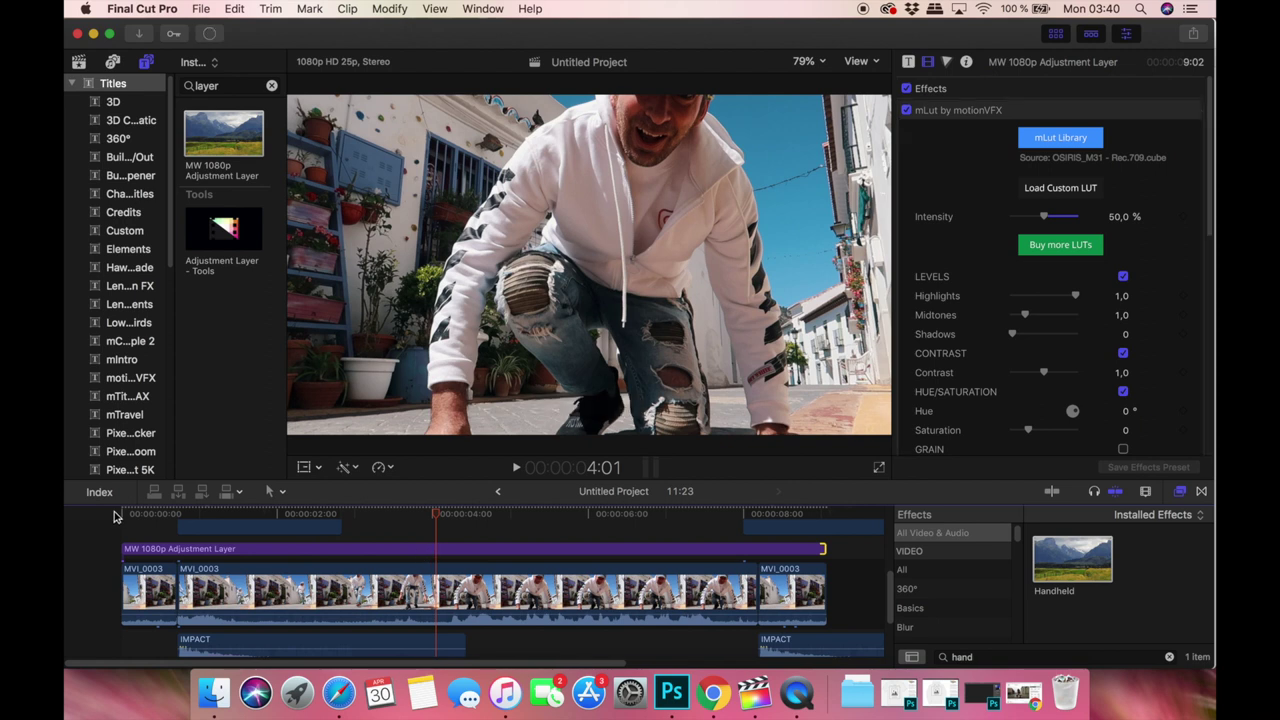
{"action": "key", "text": "Home"}
{"action": "left_click", "coordinate": [518, 470]}
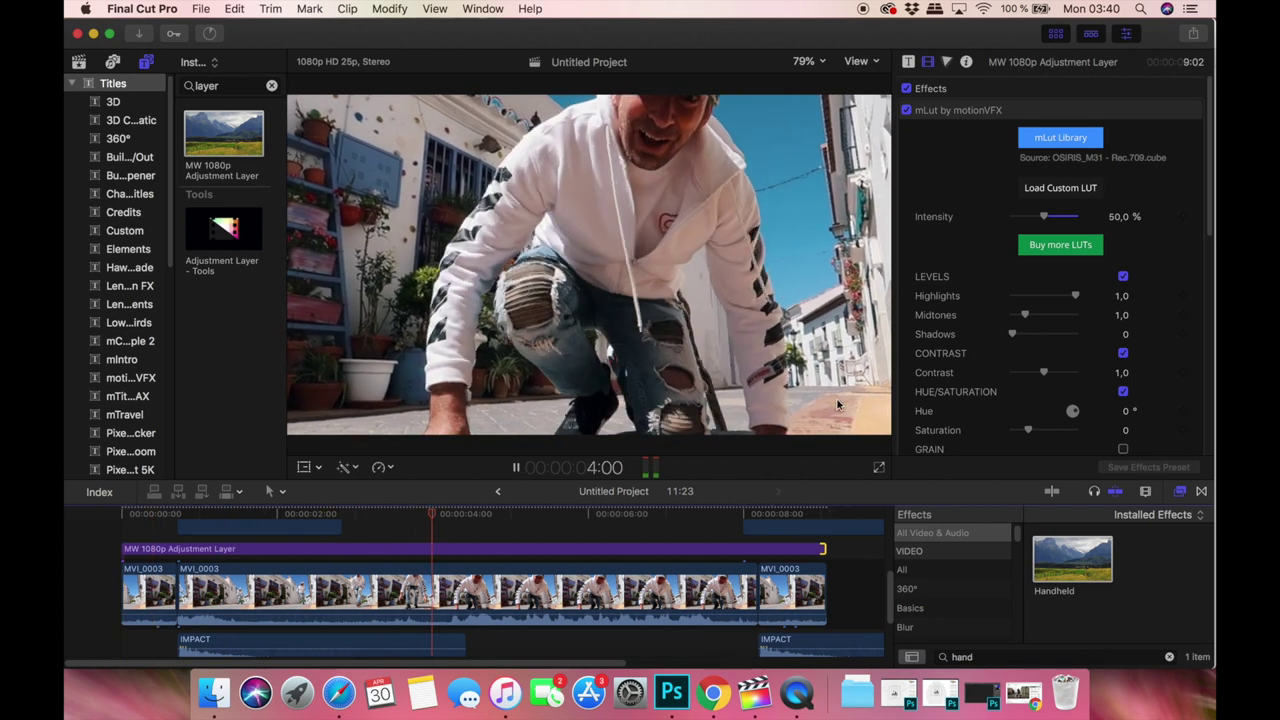
{"action": "left_click", "coordinate": [517, 469]}
{"action": "key", "text": "Home"}
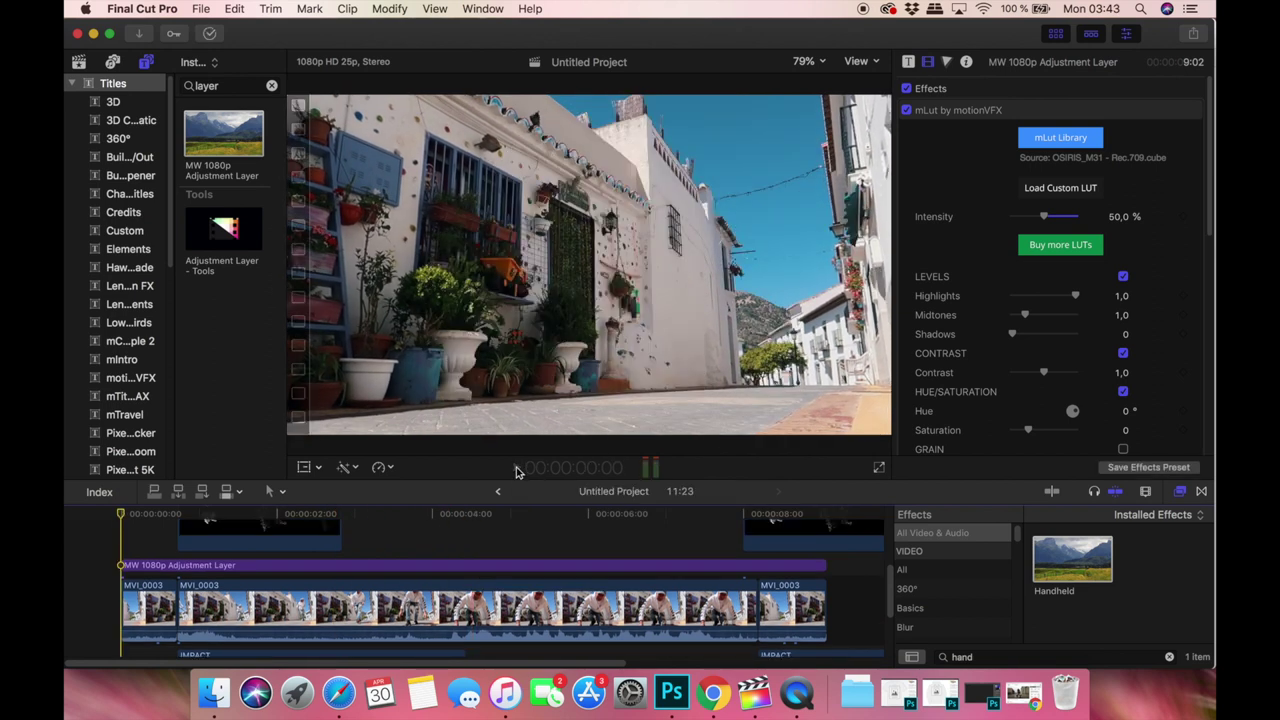
{"action": "left_click", "coordinate": [516, 468]}
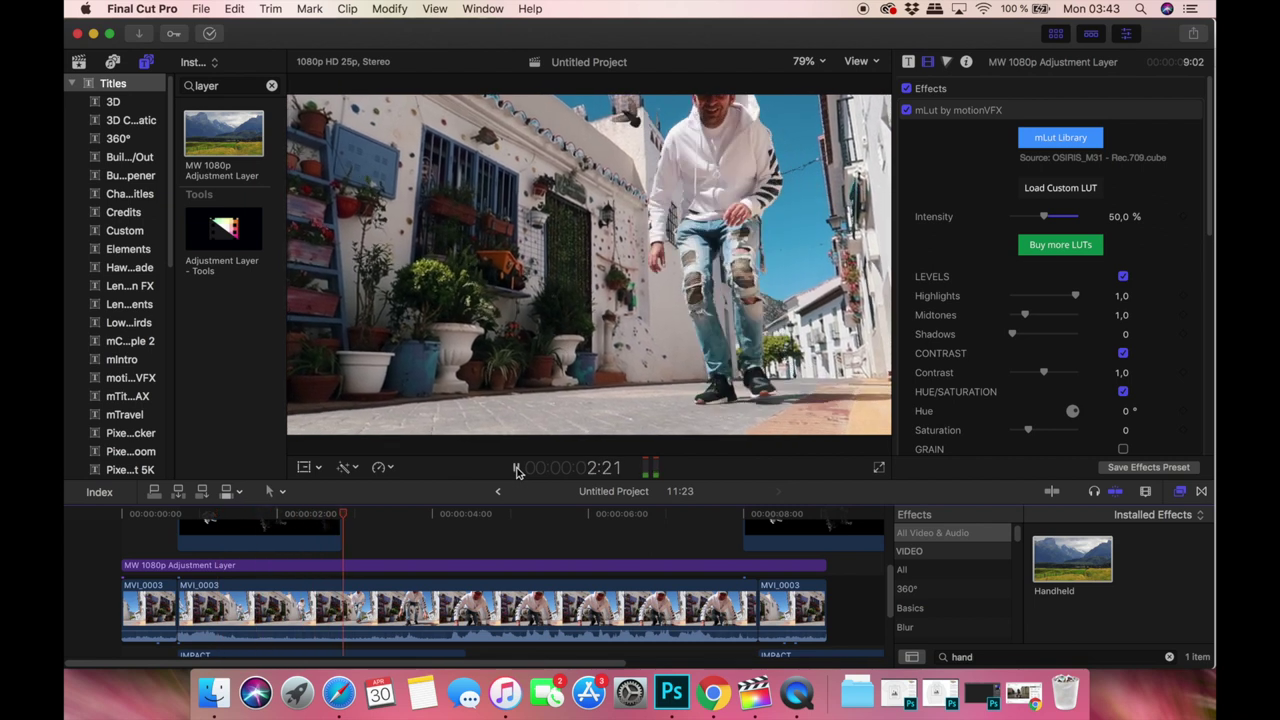
{"action": "left_click", "coordinate": [516, 468]}
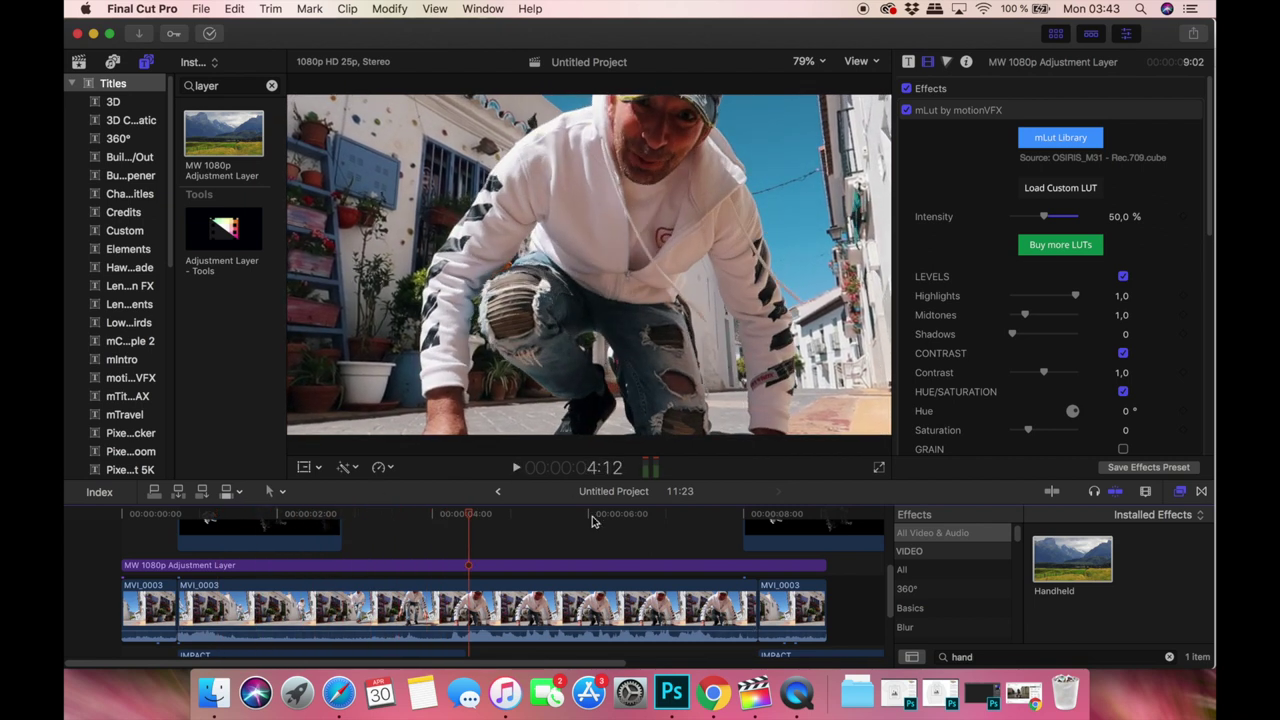
{"action": "scroll", "coordinate": [453, 573], "scroll_direction": "up", "scroll_amount": 2}
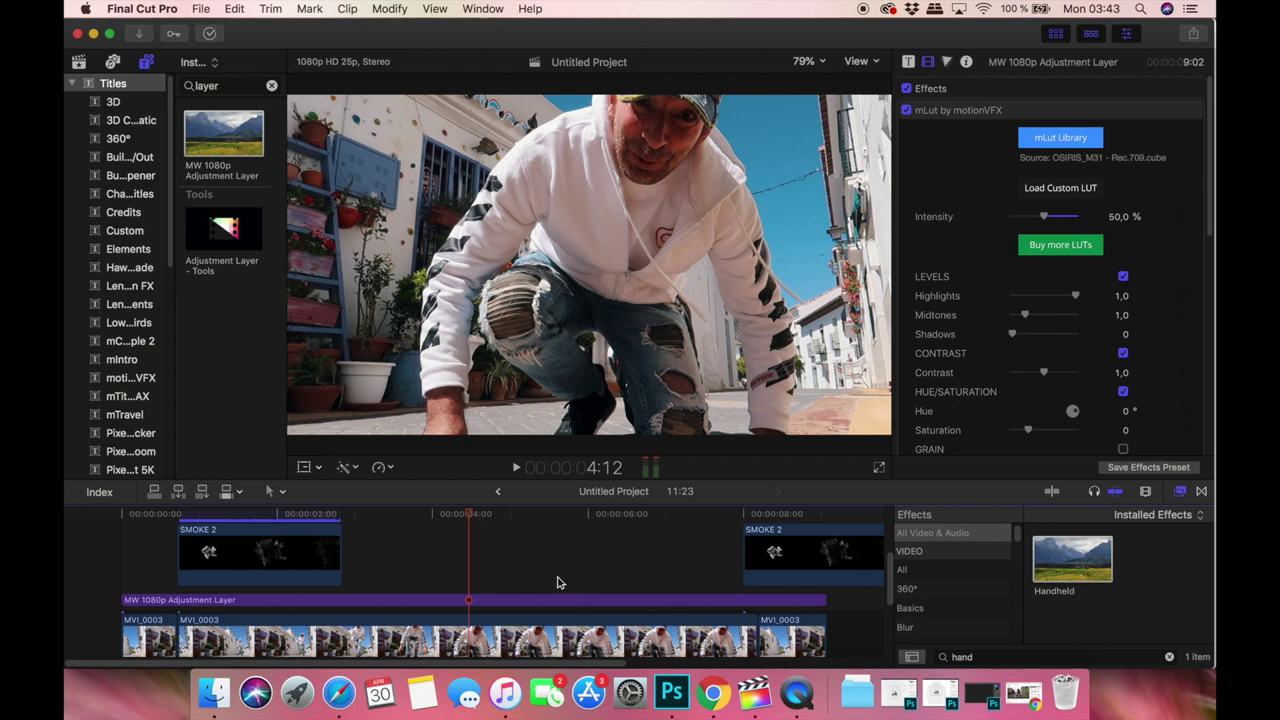
{"action": "scroll", "coordinate": [560, 583], "scroll_direction": "down", "scroll_amount": 2}
{"action": "scroll", "coordinate": [514, 600], "scroll_direction": "up", "scroll_amount": 3}
{"action": "scroll", "coordinate": [516, 606], "scroll_direction": "down", "scroll_amount": 2}
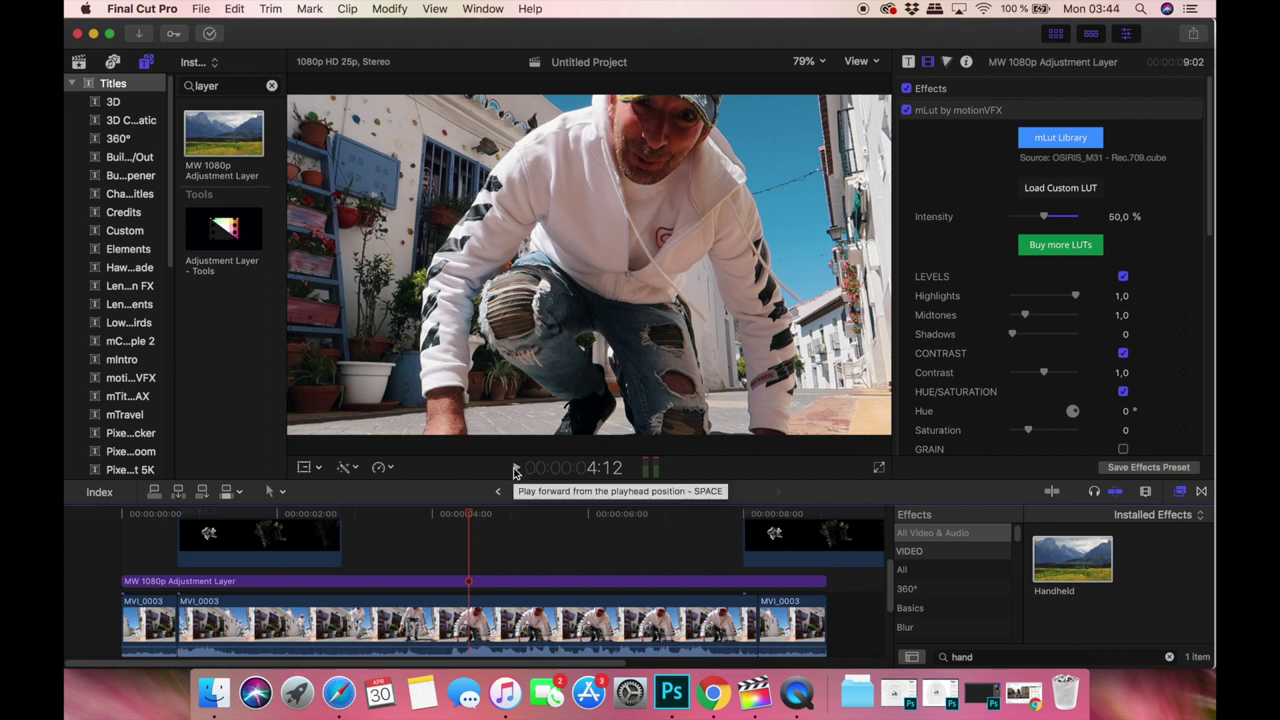
{"action": "scroll", "coordinate": [530, 562], "scroll_direction": "up", "scroll_amount": 5}
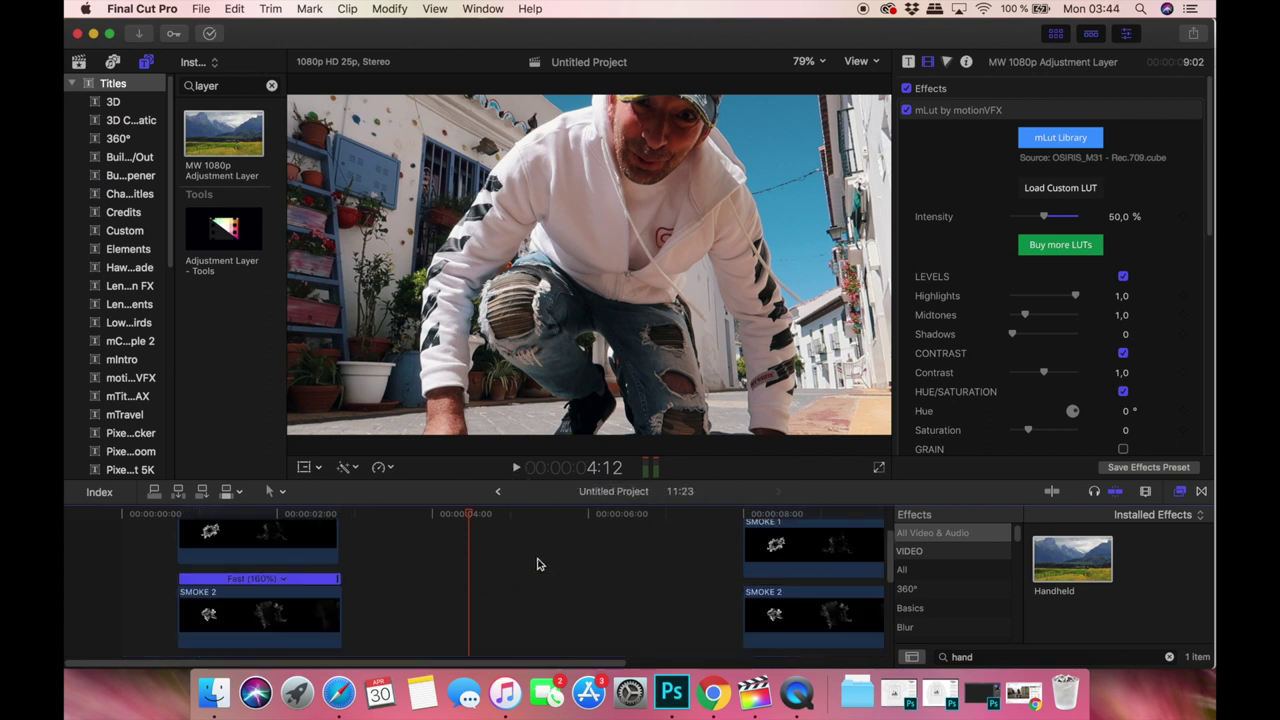
{"action": "left_click", "coordinate": [516, 470]}
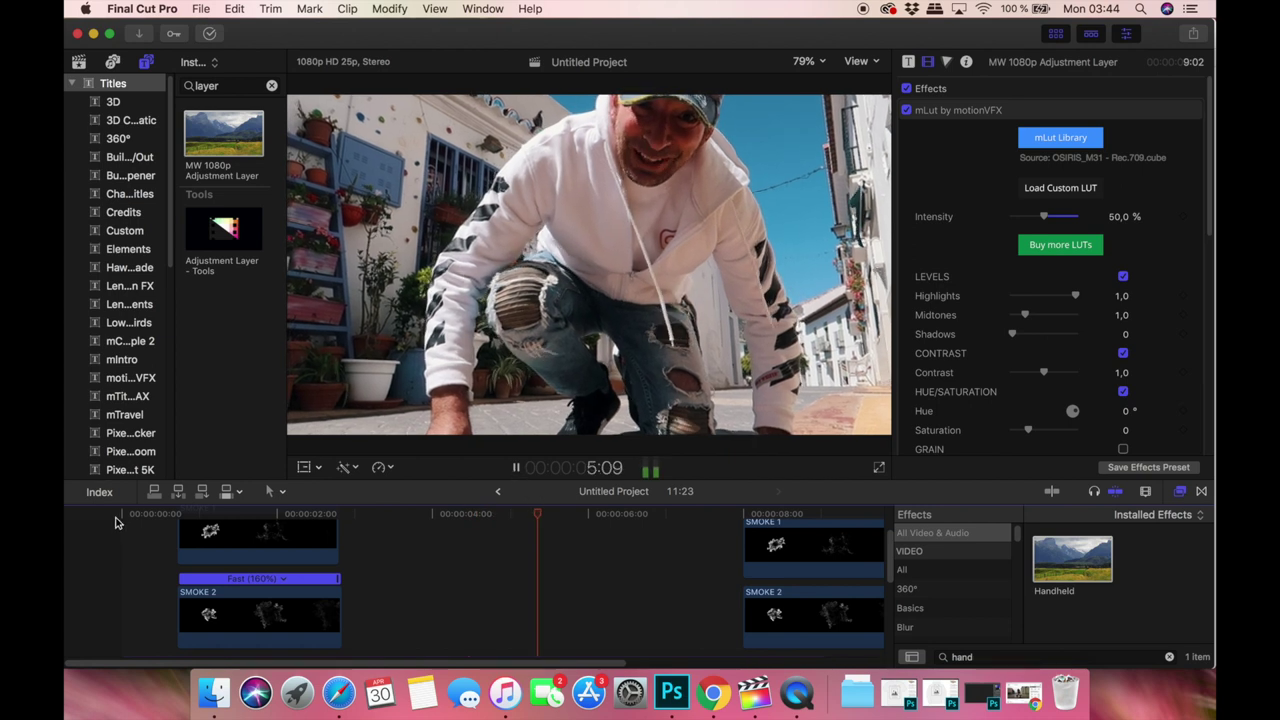
{"action": "key", "text": "Home"}
{"action": "left_click", "coordinate": [516, 467]}
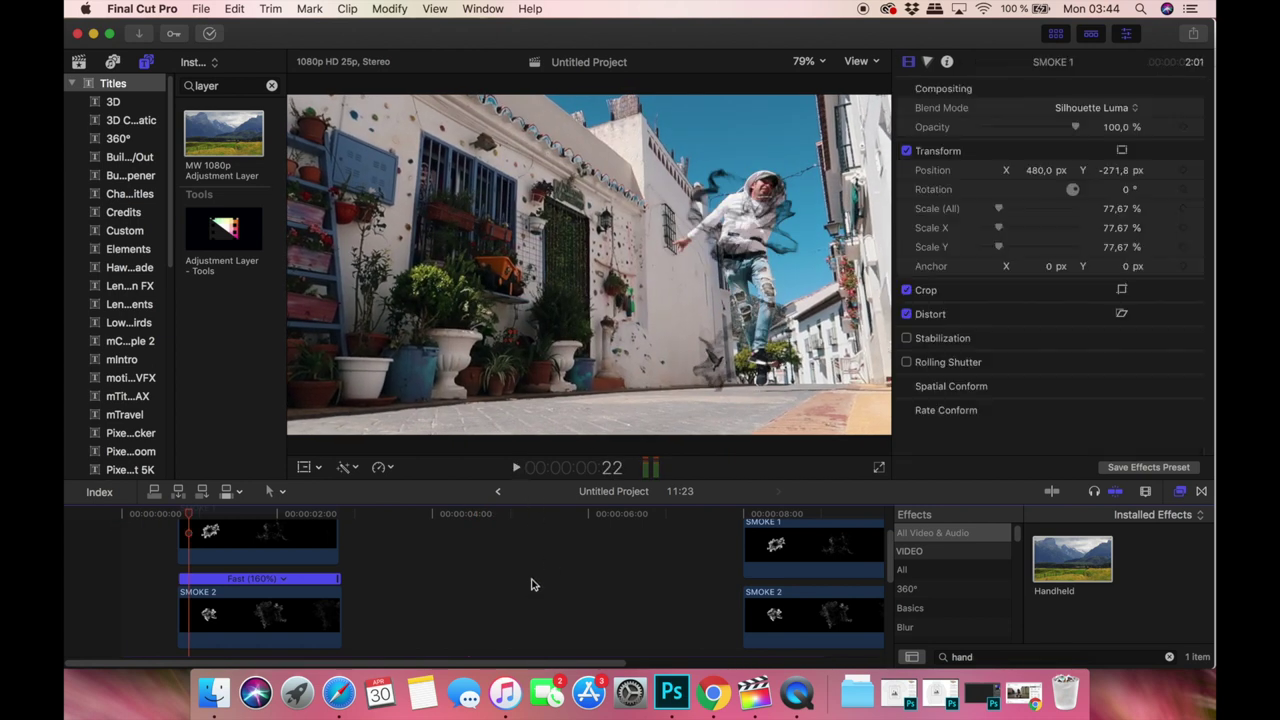
{"action": "scroll", "coordinate": [532, 583], "scroll_direction": "down", "scroll_amount": 5}
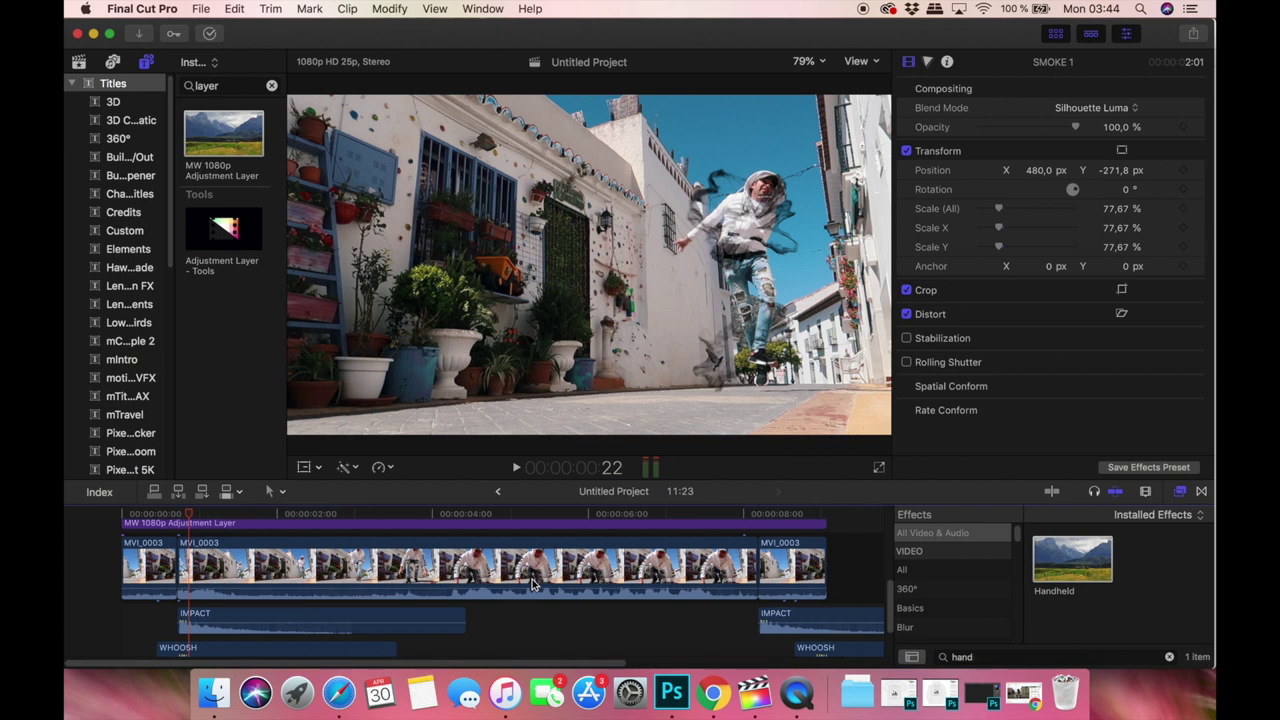